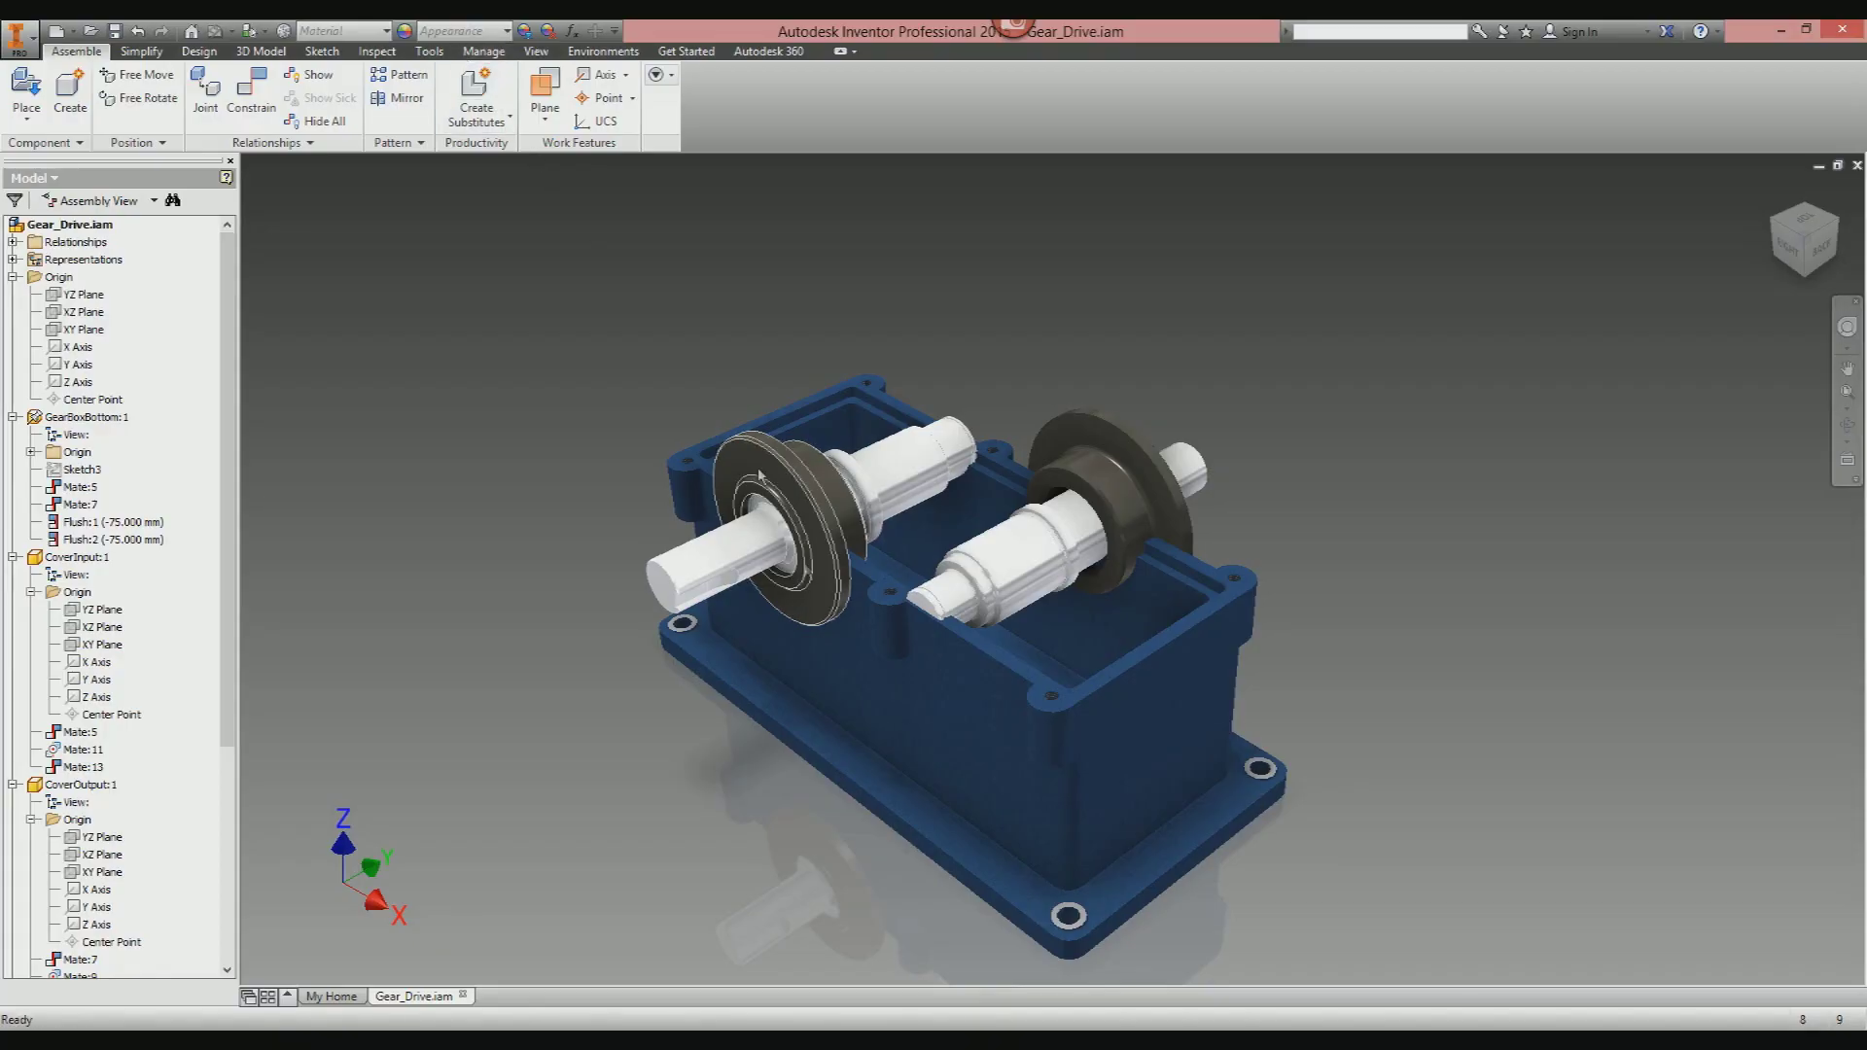
# Examine where the two shafts and bearing covers overlap the walls of the gearbox housing.
pyautogui.scroll(-6, 957, 612)
pyautogui.scroll(3, 1034, 540)
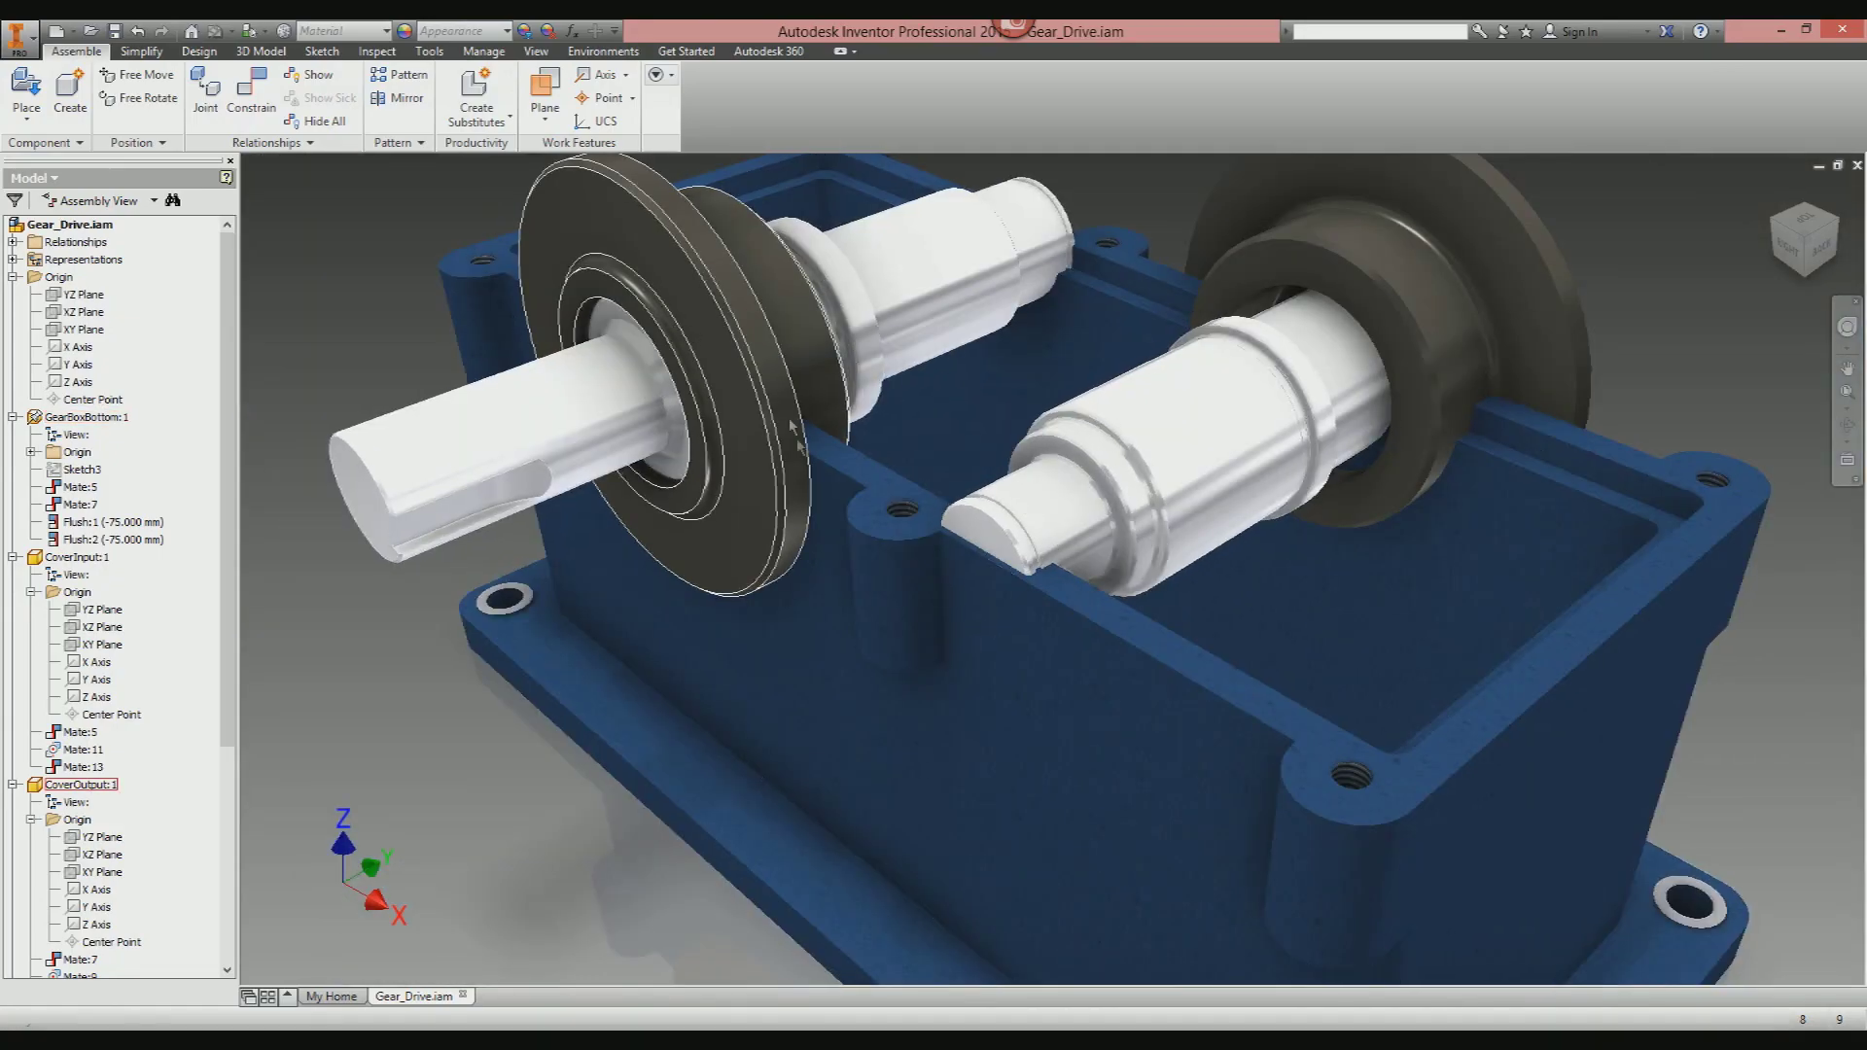
pyautogui.press('F4')
pyautogui.click(973, 548)
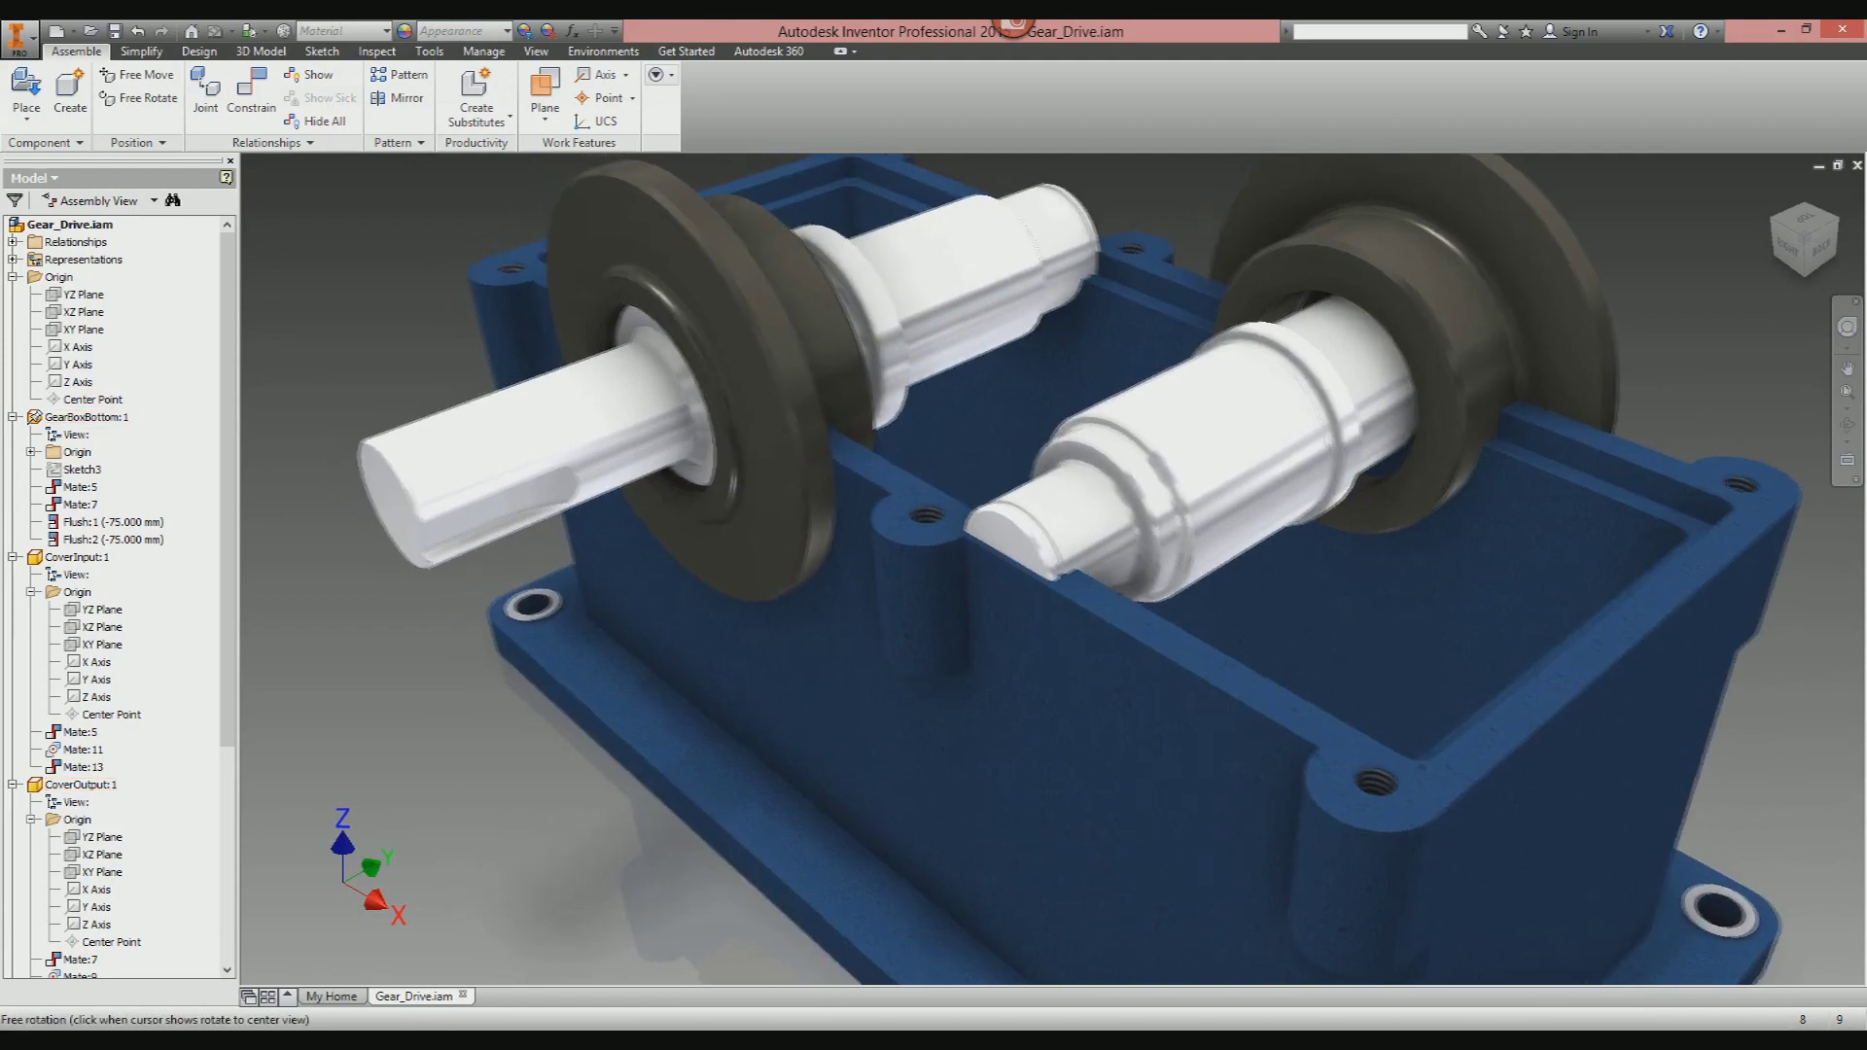
pyautogui.keyDown('shift'); pyautogui.moveTo(1191, 569); pyautogui.dragTo(1088, 581, button='middle'); pyautogui.keyUp('shift')
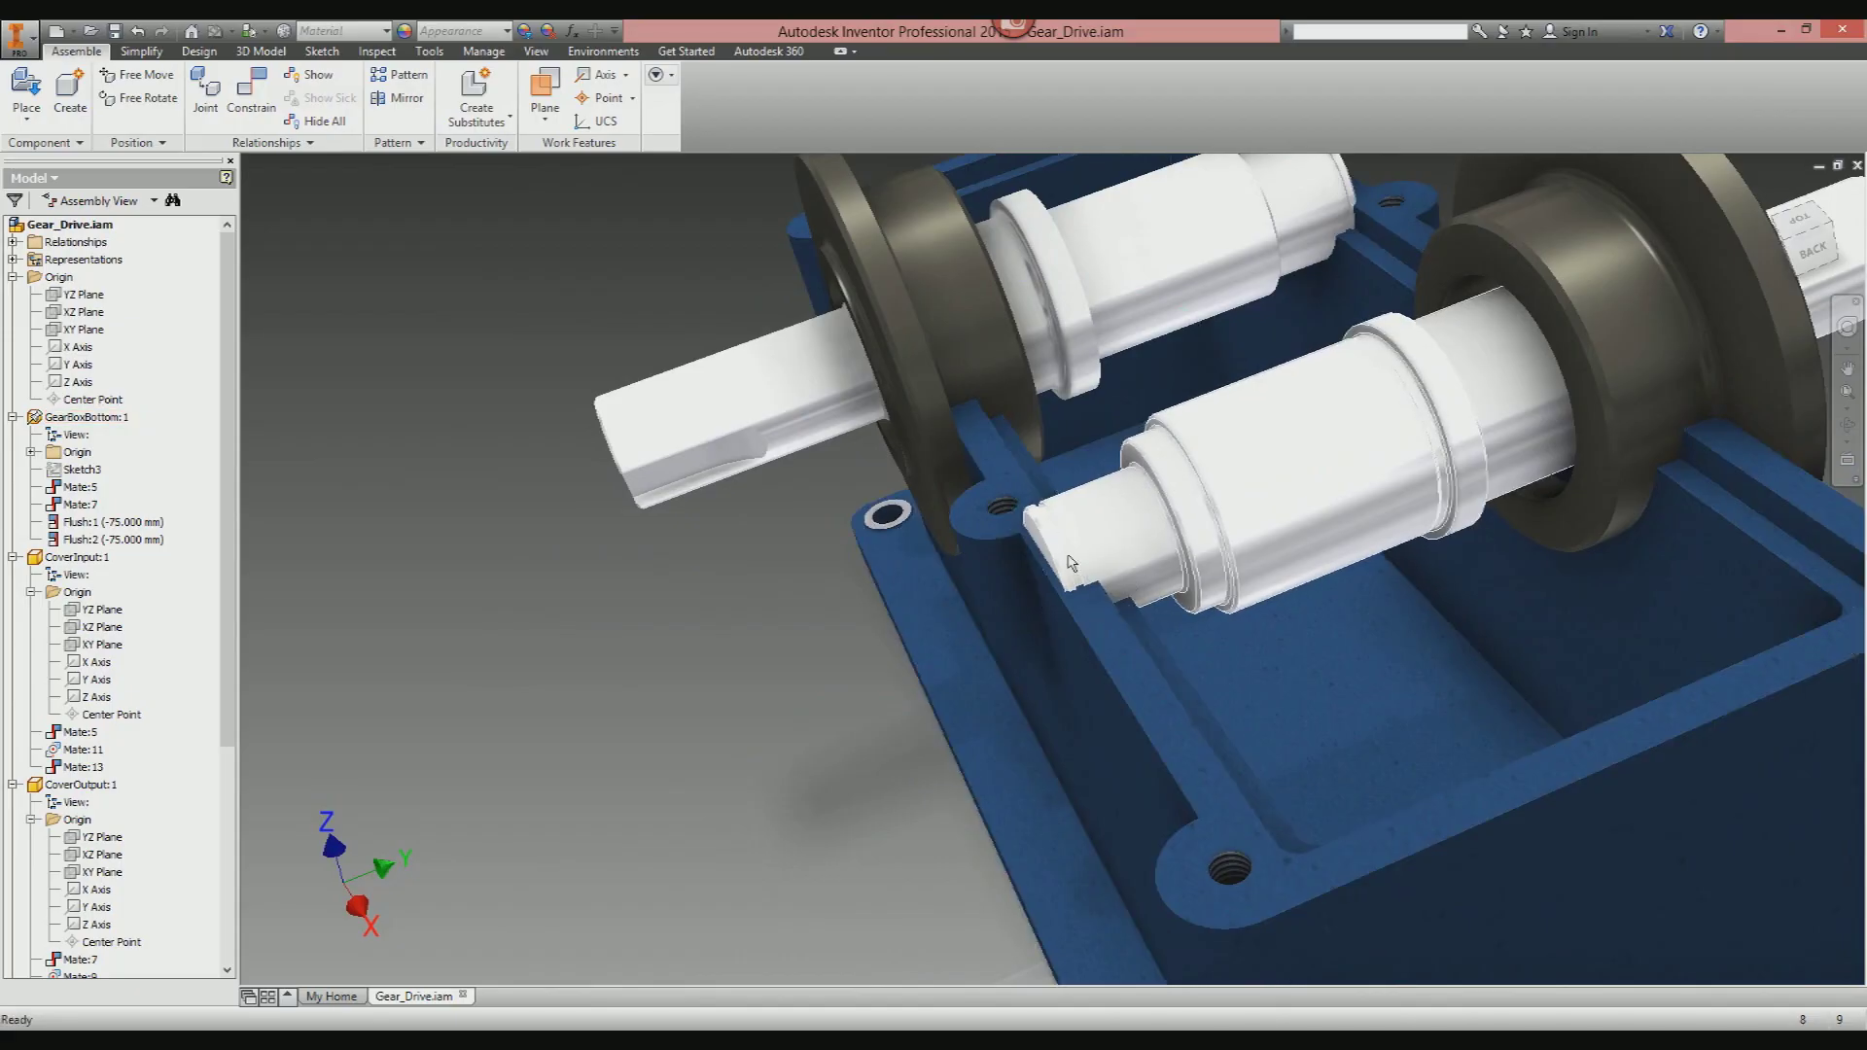
pyautogui.moveTo(1094, 545)
pyautogui.mouseDown()
pyautogui.moveTo(1182, 516)
pyautogui.moveTo(1062, 568)
pyautogui.moveTo(1114, 561)
pyautogui.mouseUp()
pyautogui.keyDown('shift'); pyautogui.moveTo(1482, 500); pyautogui.dragTo(1234, 434, button='middle'); pyautogui.keyUp('shift')
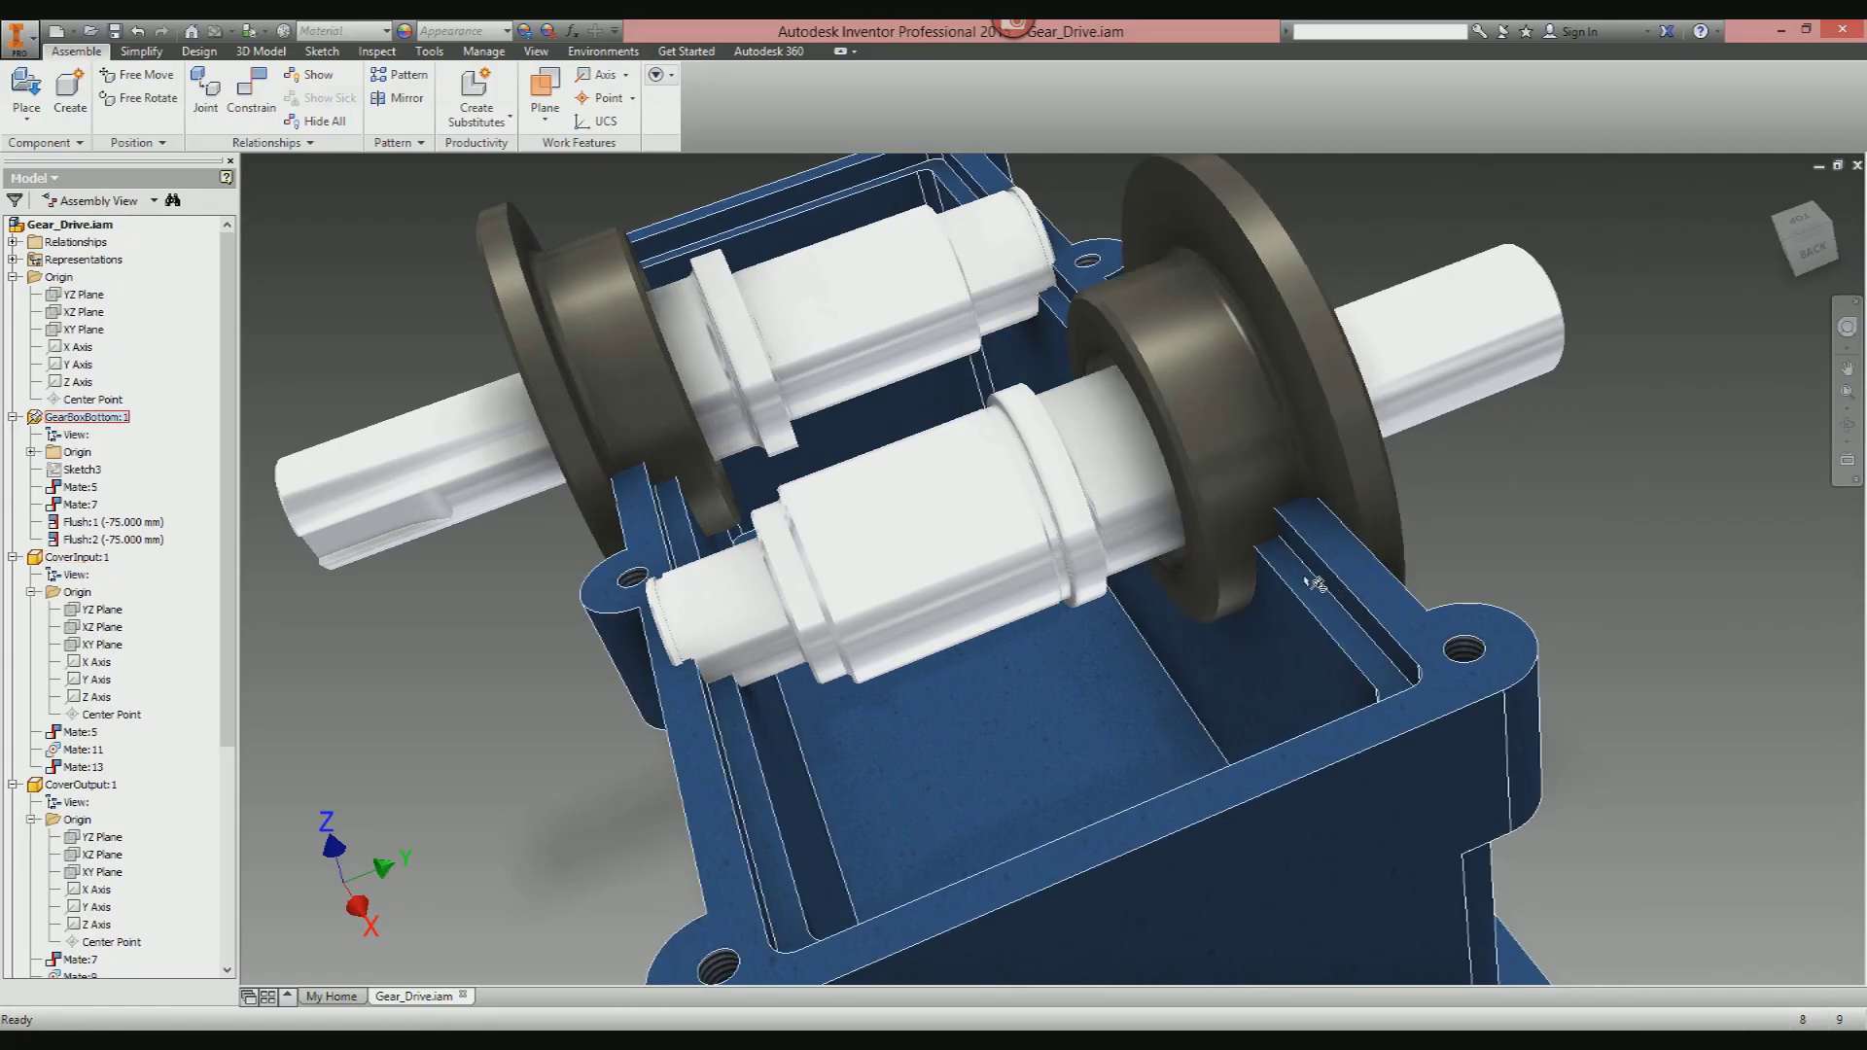
# Edit GearBoxBottom in place and sketch on its long side face, projecting the outer circular edge of the adjacent input cover.
pyautogui.doubleClick(1324, 589)
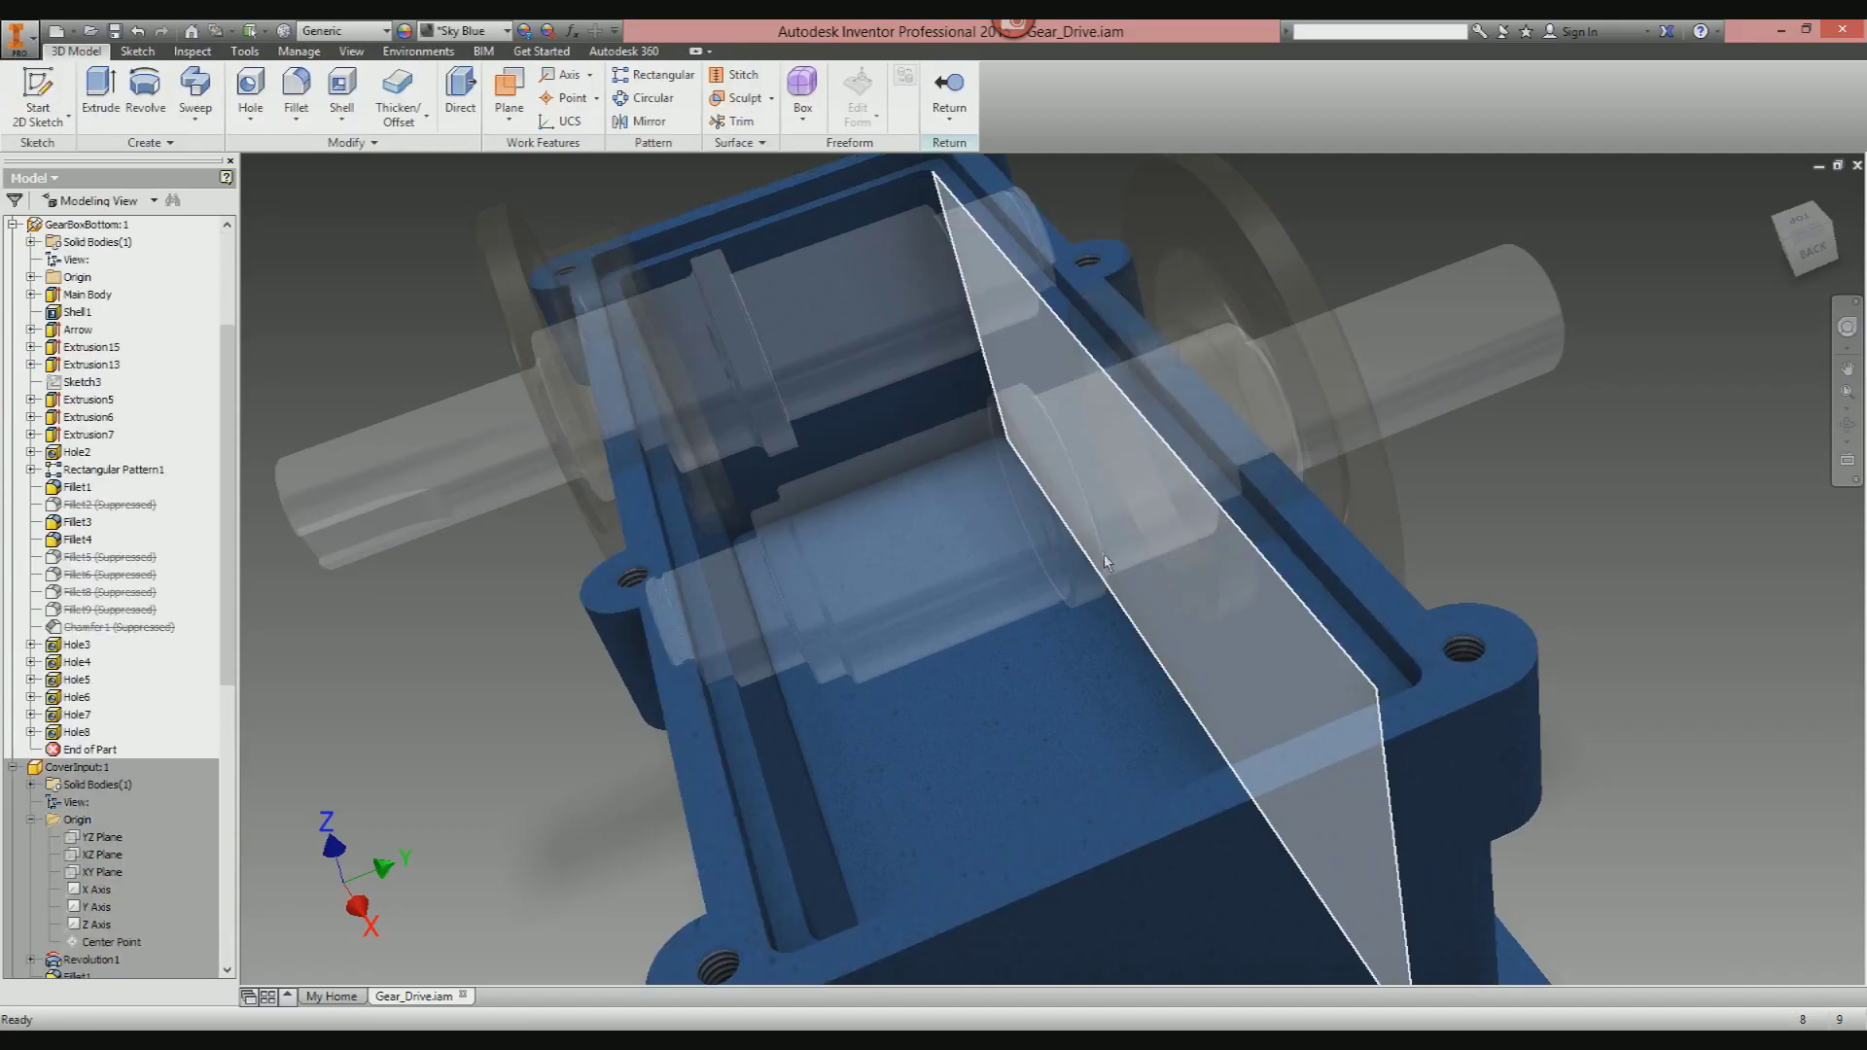
pyautogui.scroll(-3, 1105, 554)
pyautogui.keyDown('shift'); pyautogui.moveTo(1100, 521); pyautogui.dragTo(826, 404, button='middle'); pyautogui.keyUp('shift')
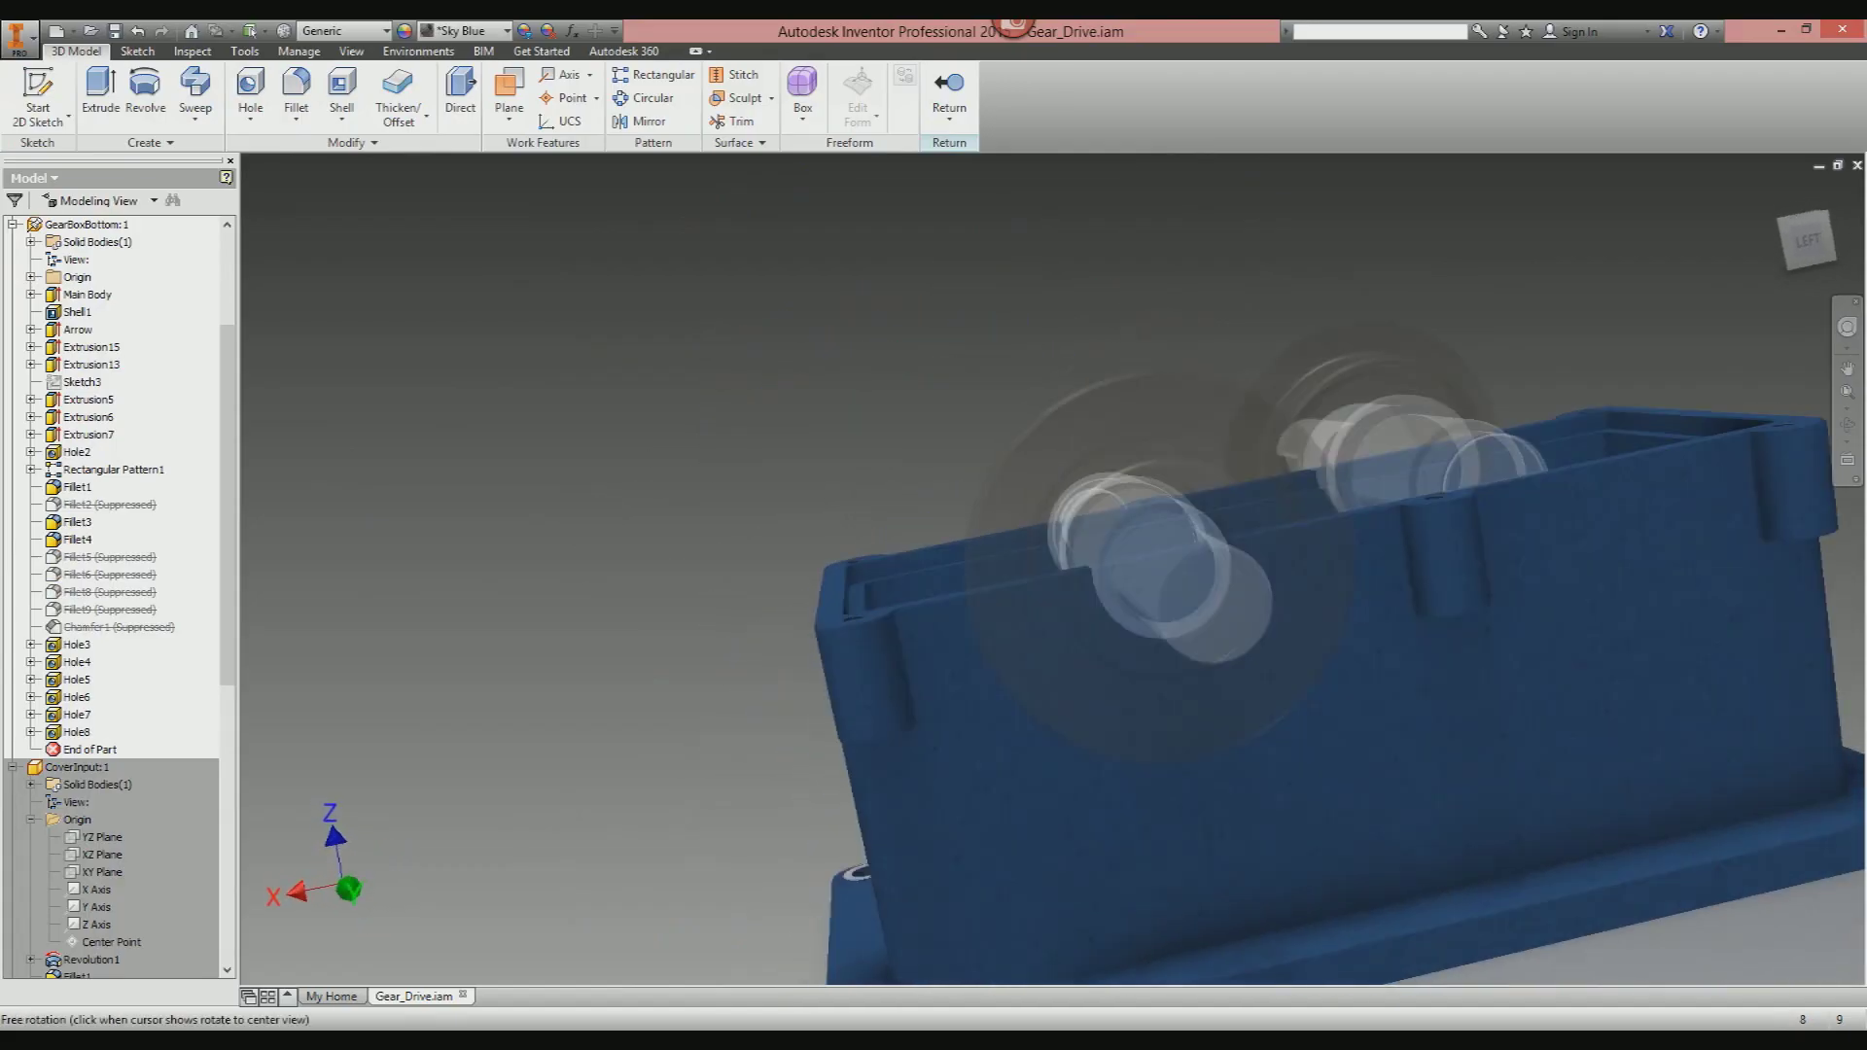
pyautogui.keyDown('shift'); pyautogui.moveTo(825, 496); pyautogui.dragTo(838, 545, button='middle'); pyautogui.keyUp('shift')
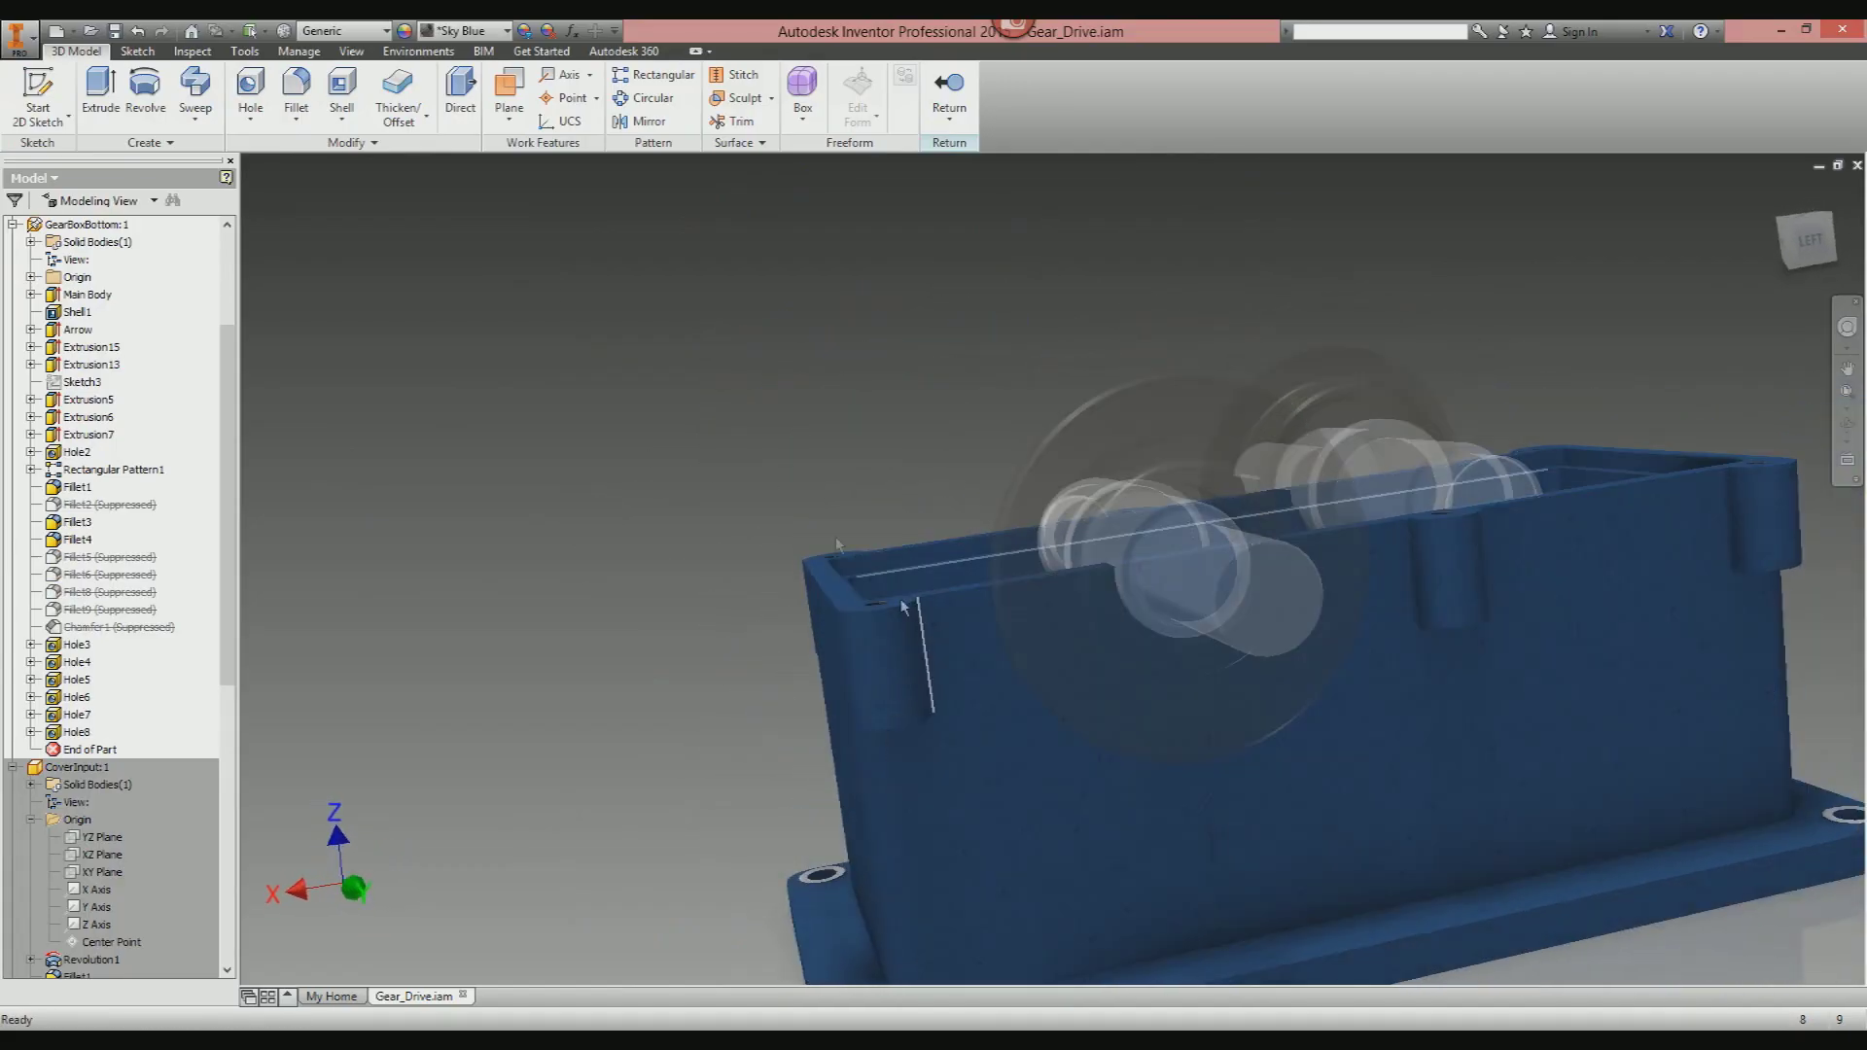
pyautogui.press('s')
pyautogui.click(1018, 688)
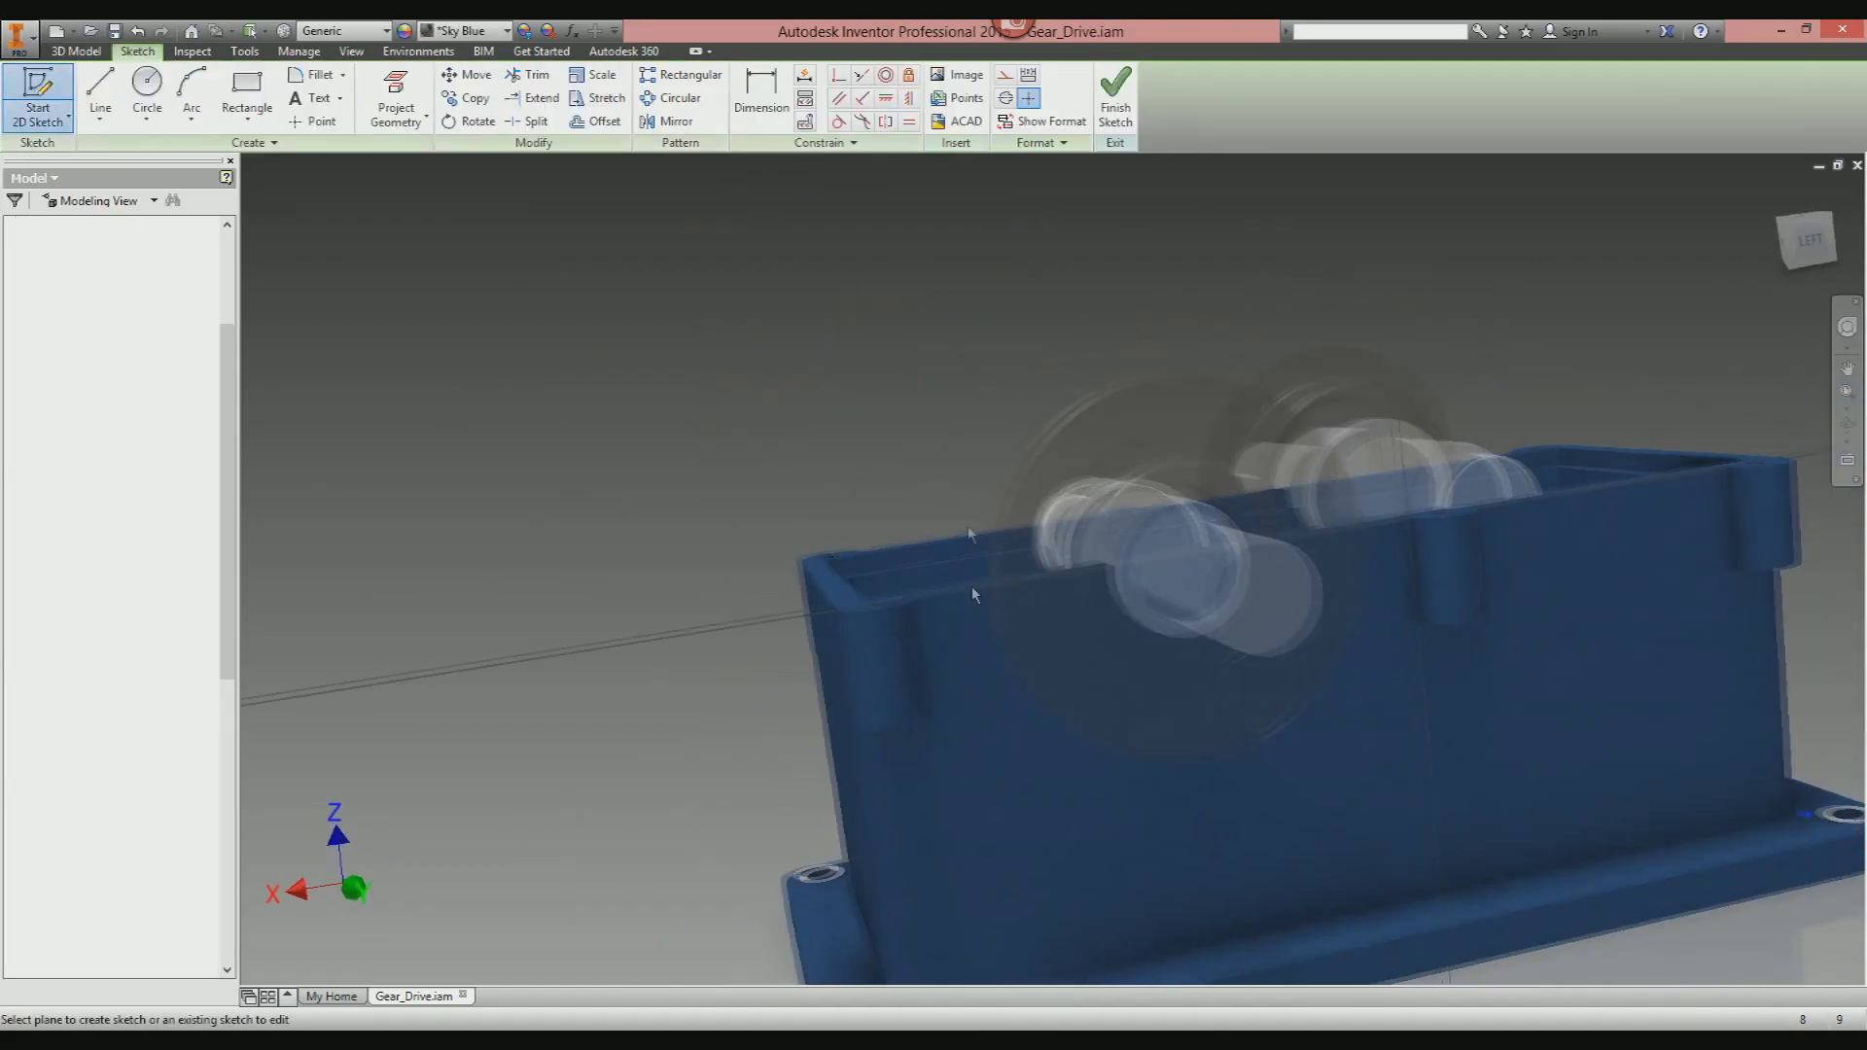
pyautogui.moveTo(734, 389)
pyautogui.mouseDown(button='middle')
pyautogui.moveTo(904, 559)
pyautogui.moveTo(1148, 647)
pyautogui.moveTo(1080, 729)
pyautogui.mouseUp(button='middle')
pyautogui.click(389, 93)
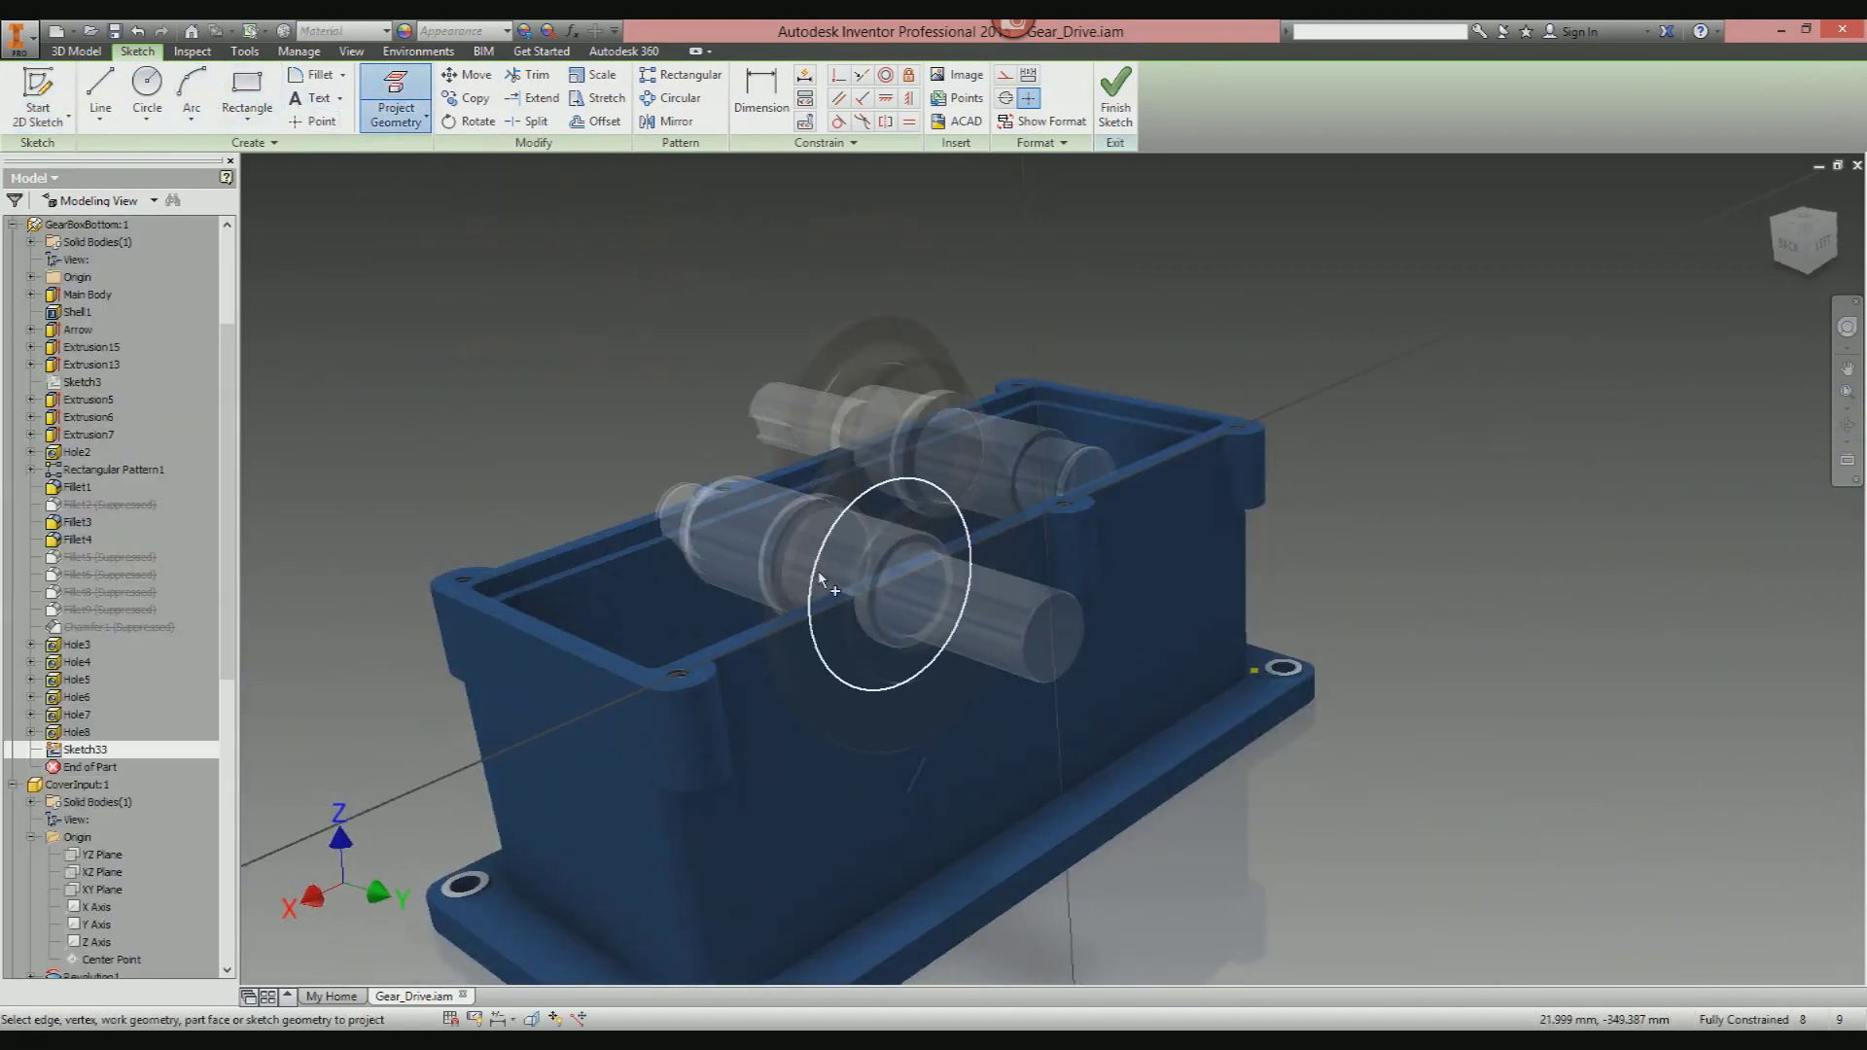
pyautogui.click(838, 478)
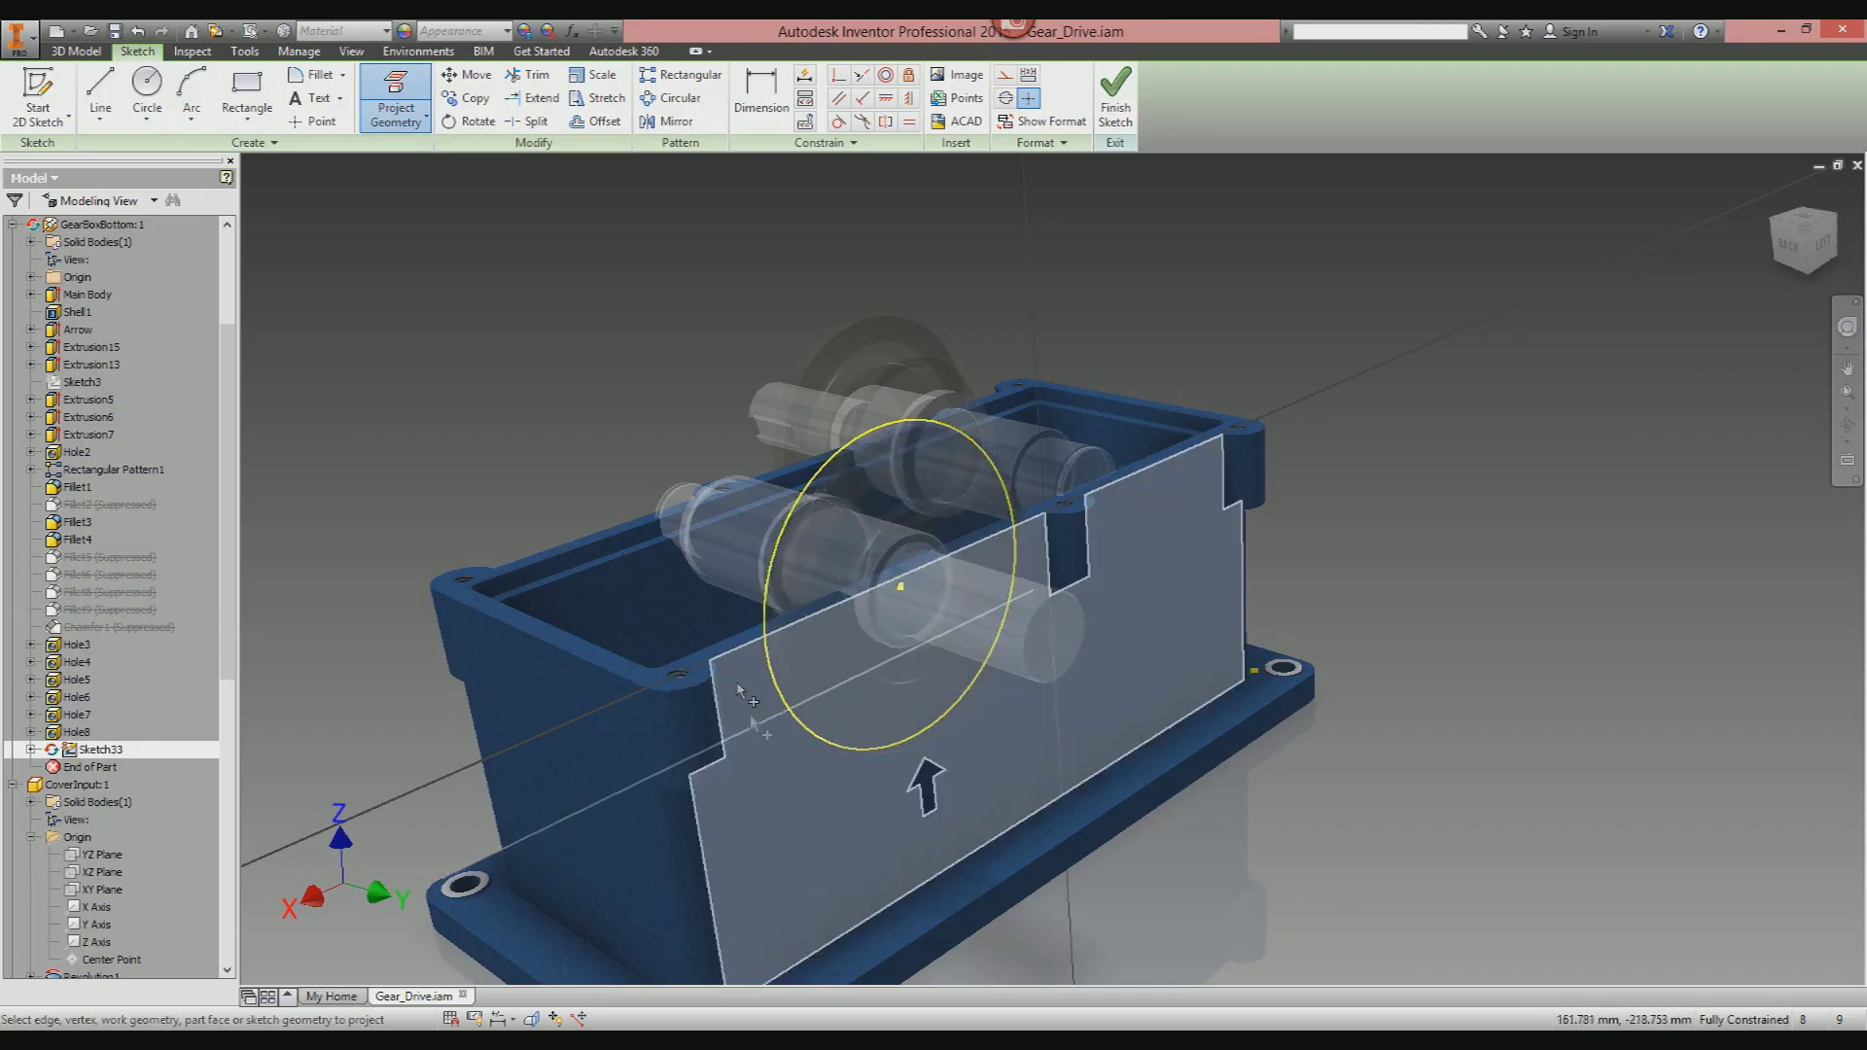
pyautogui.click(1105, 115)
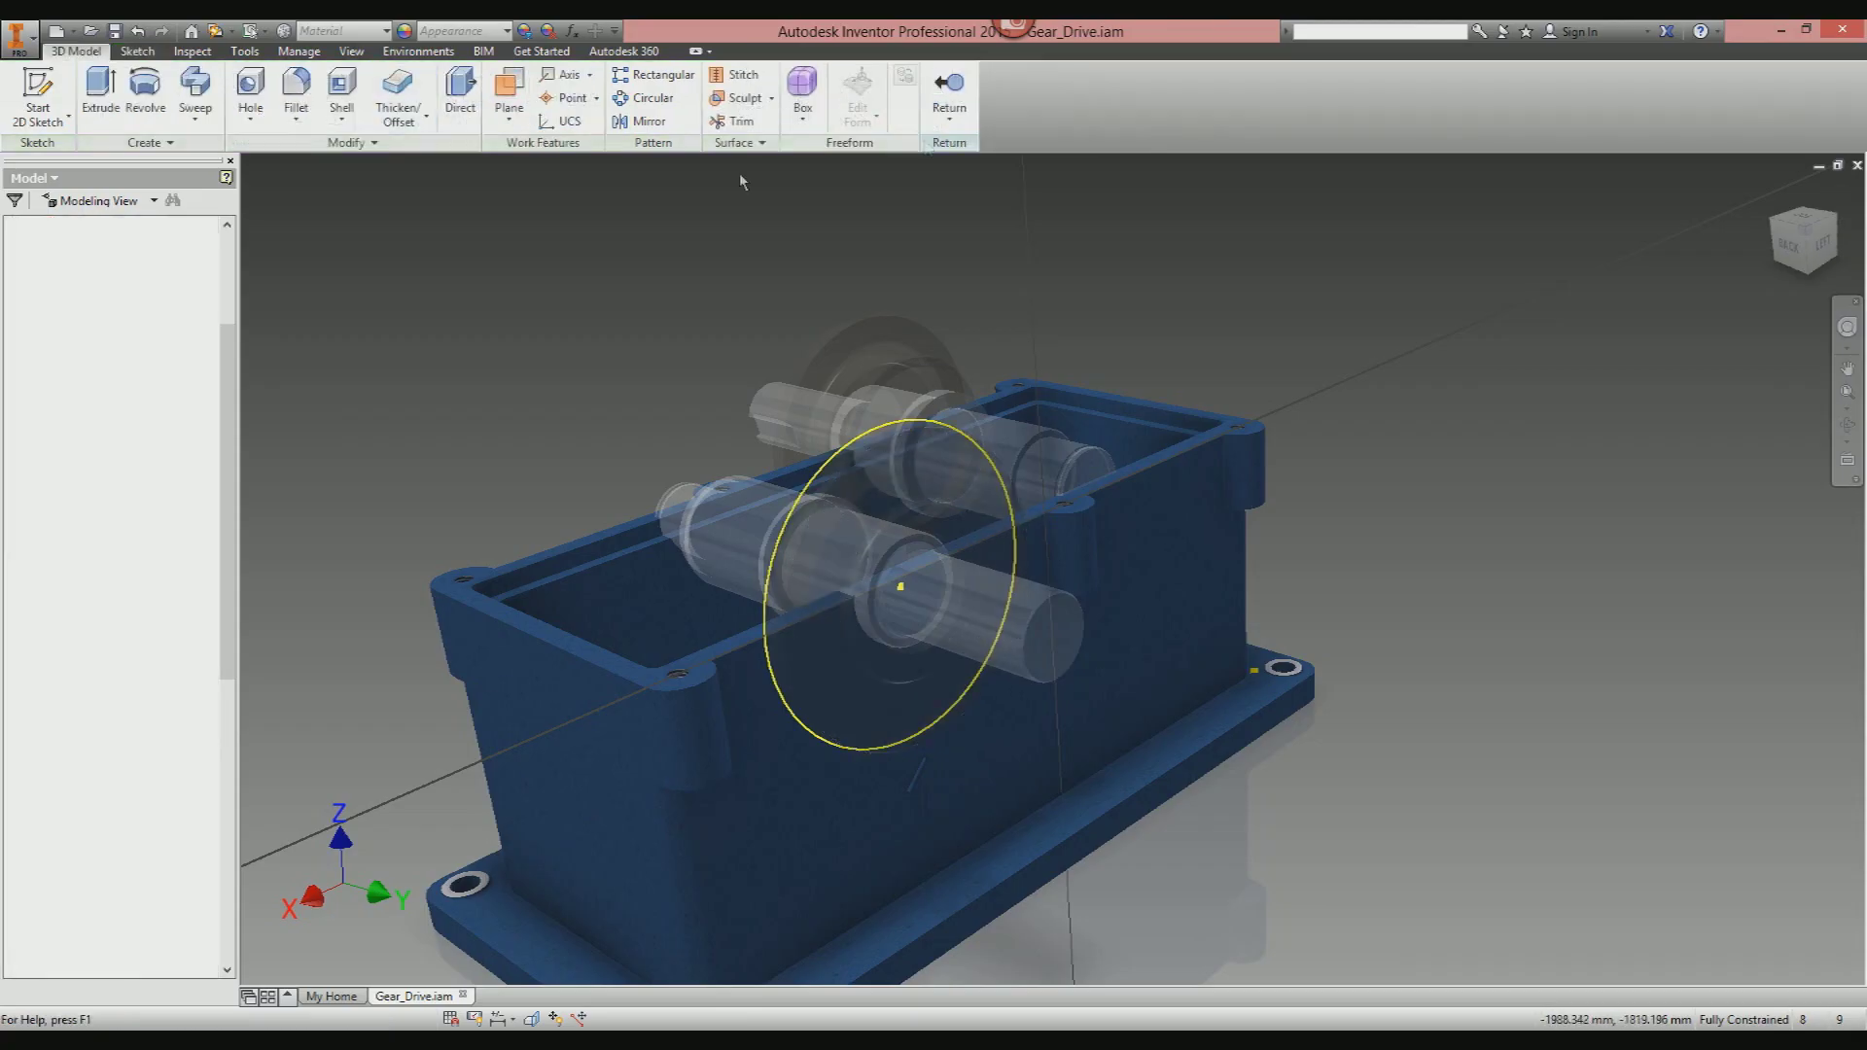
# Extrude the projected circle as a cut into the housing's side wall and return to the assembly.
pyautogui.press('e')
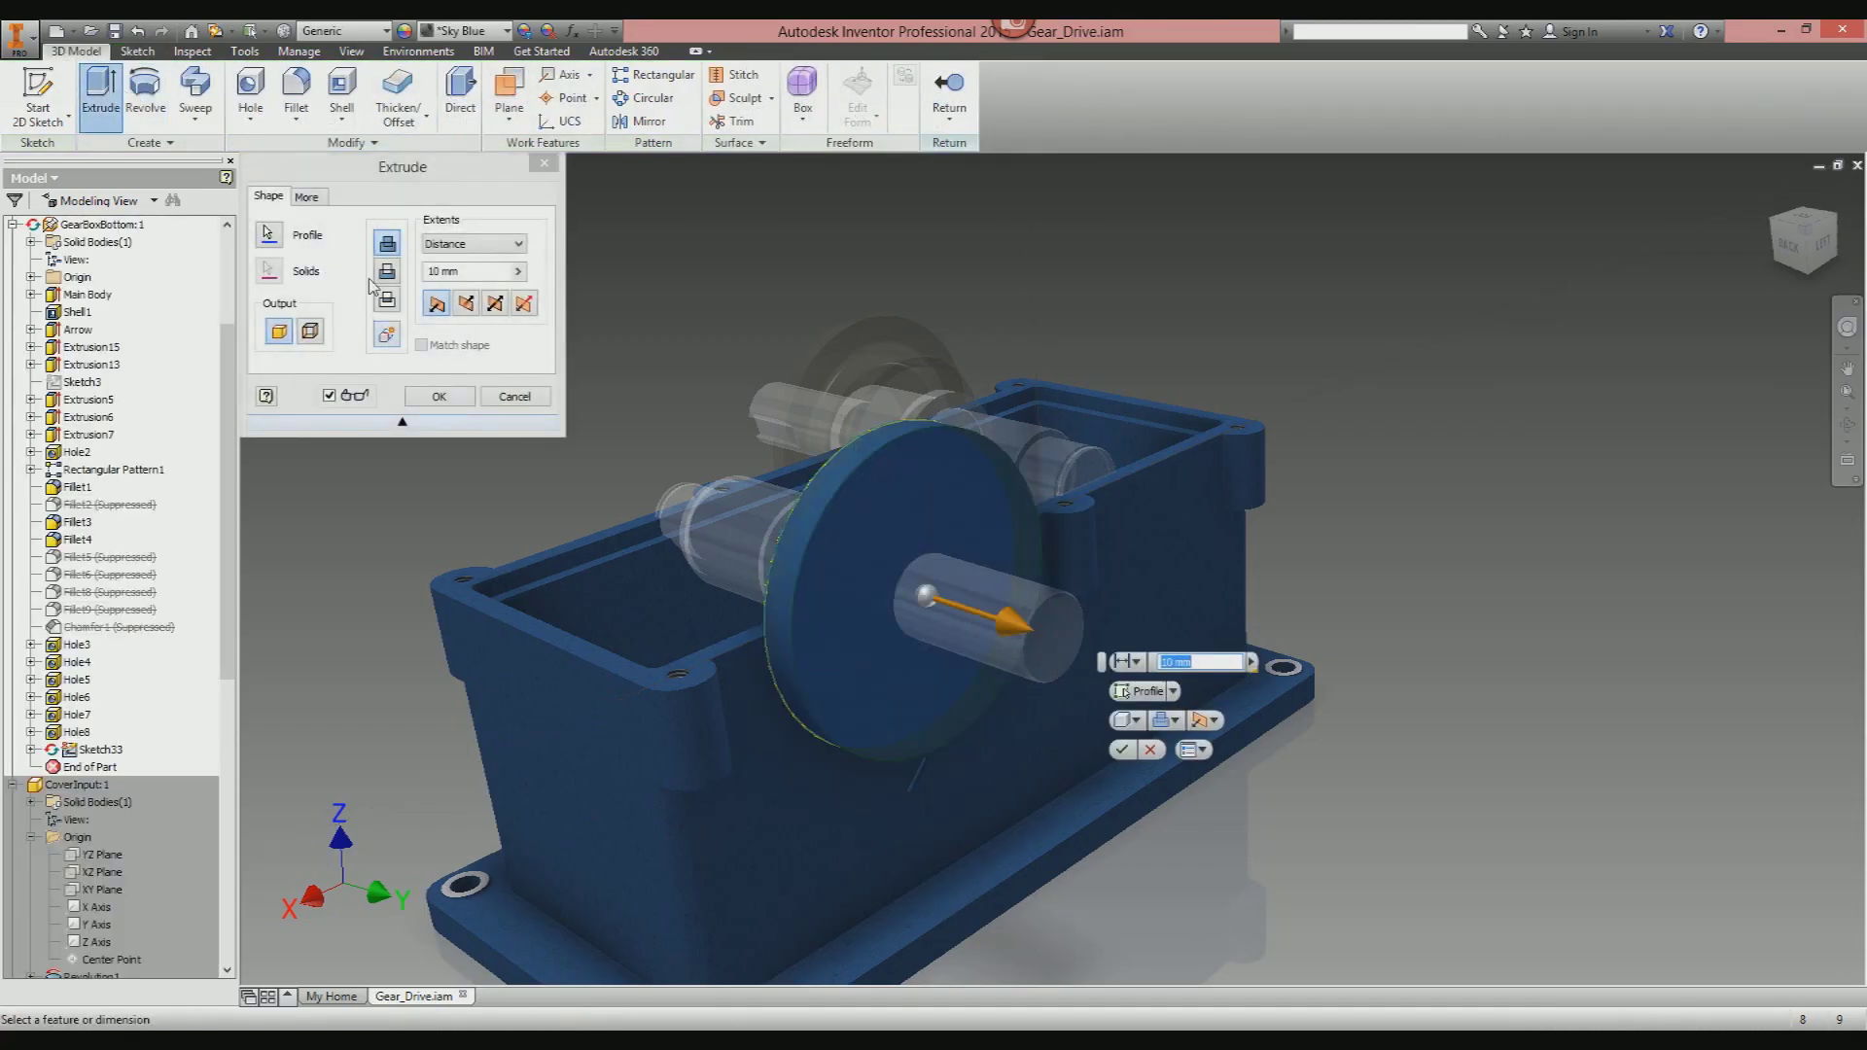
pyautogui.click(386, 274)
pyautogui.moveTo(800, 557); pyautogui.dragTo(755, 542)
pyautogui.click(461, 395)
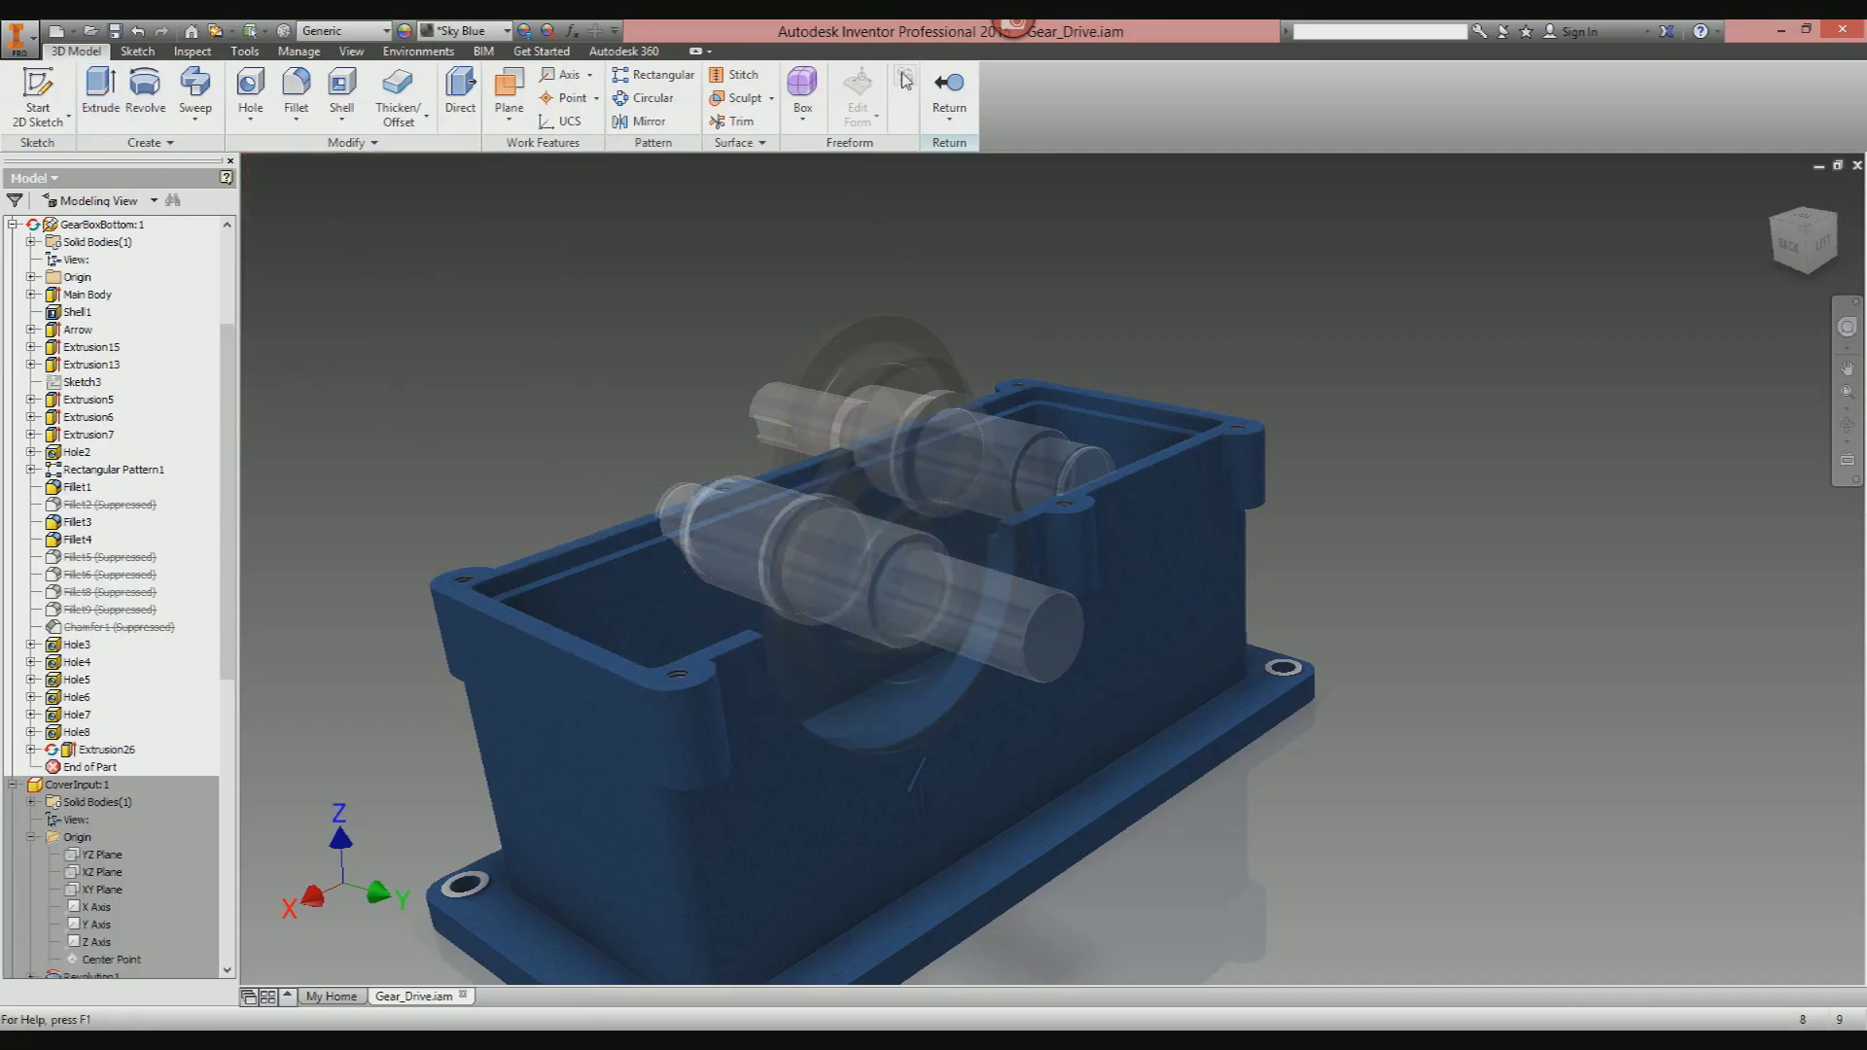
pyautogui.click(949, 89)
pyautogui.press('F4')
pyautogui.moveTo(1011, 583)
pyautogui.keyDown('shift'); pyautogui.mouseDown(button='middle')
pyautogui.moveTo(992, 467)
pyautogui.moveTo(1002, 608)
pyautogui.moveTo(1036, 564)
pyautogui.mouseUp(button='middle'); pyautogui.keyUp('shift')
pyautogui.keyDown('shift'); pyautogui.moveTo(892, 573); pyautogui.dragTo(878, 569, button='middle'); pyautogui.keyUp('shift')
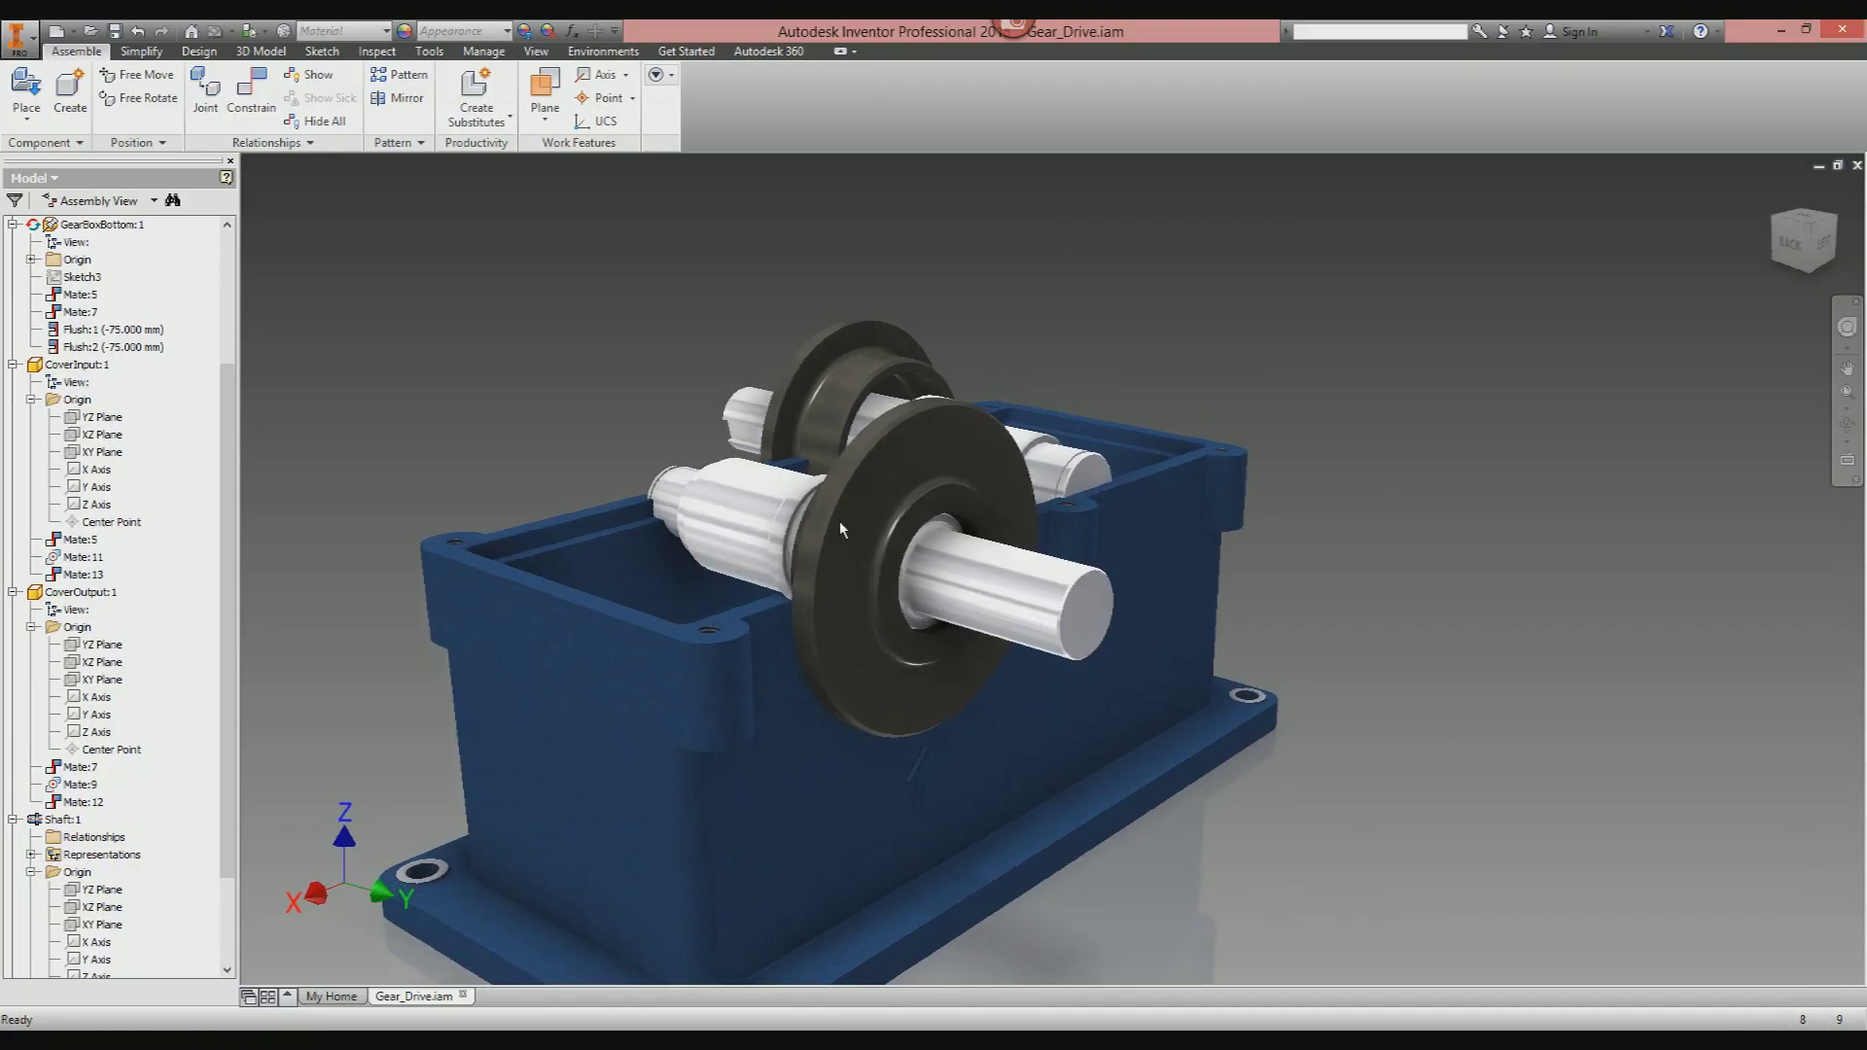
# Edit the CoverInput part in place and delete its Chamfer2 feature.
pyautogui.doubleClick(868, 465)
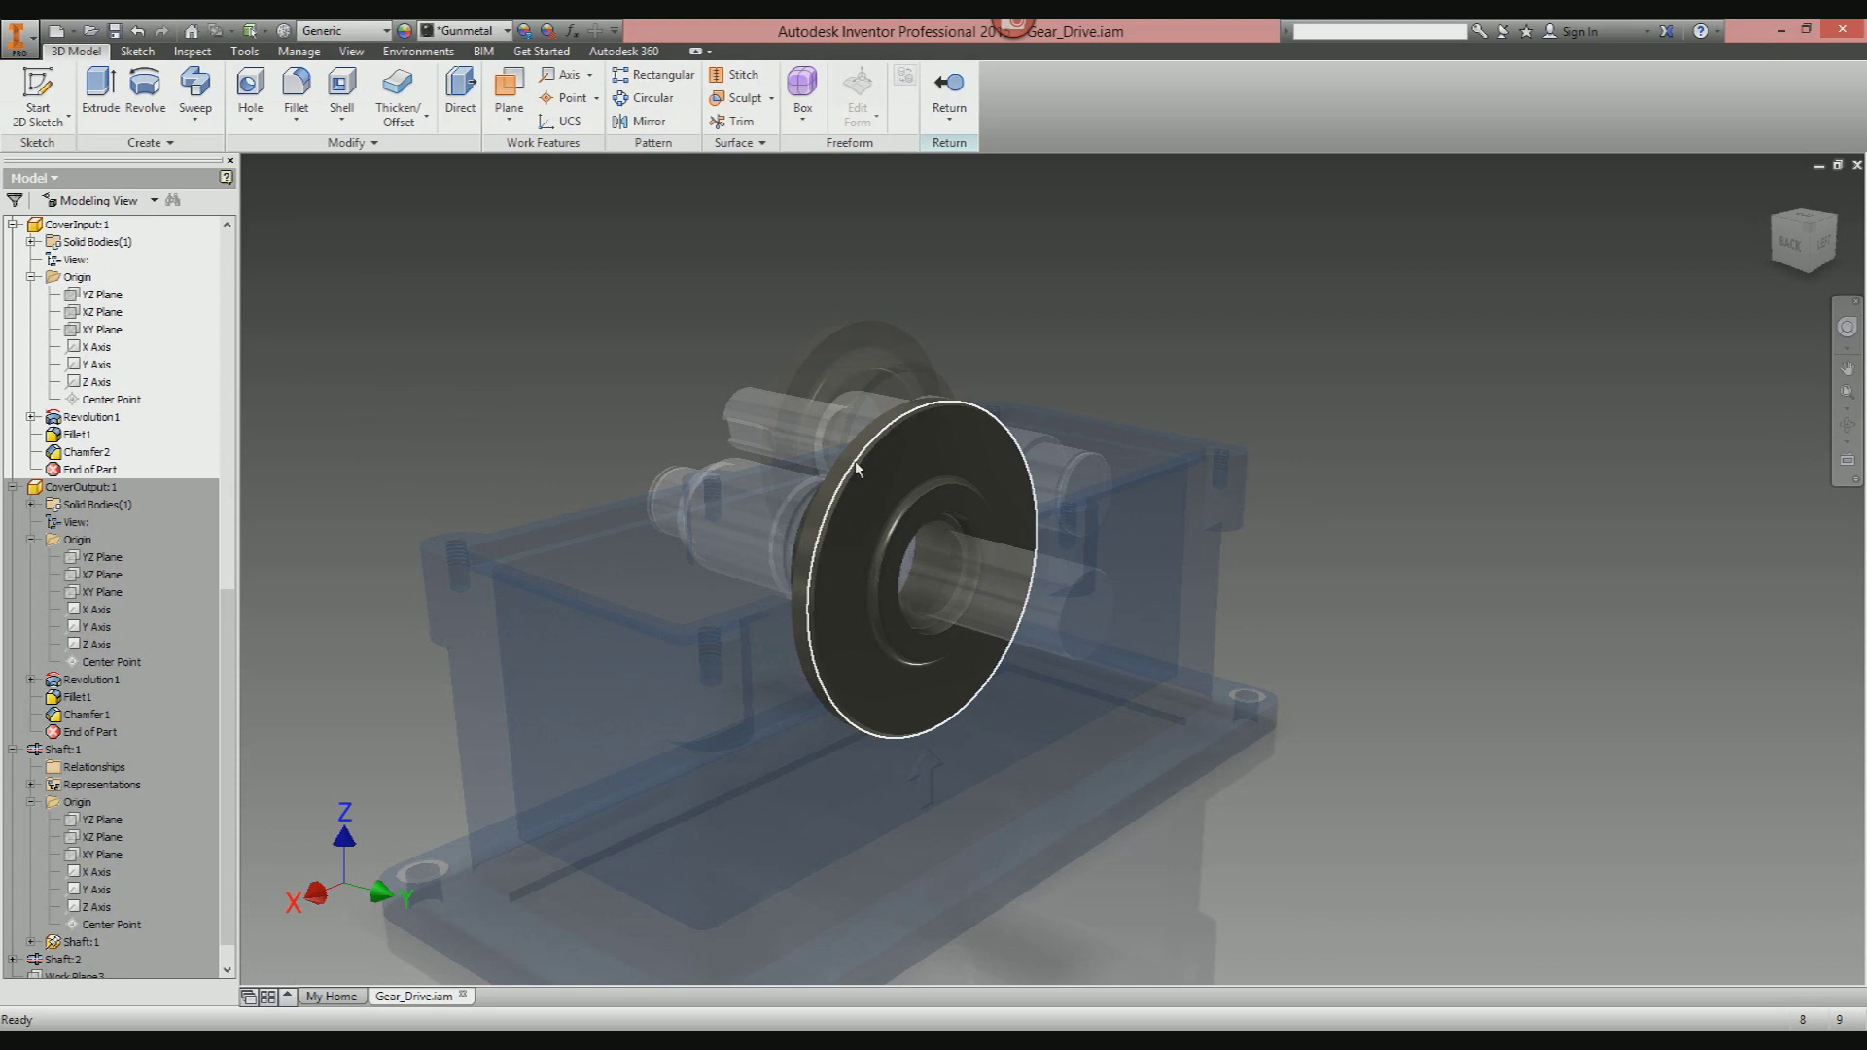
pyautogui.rightClick(86, 452)
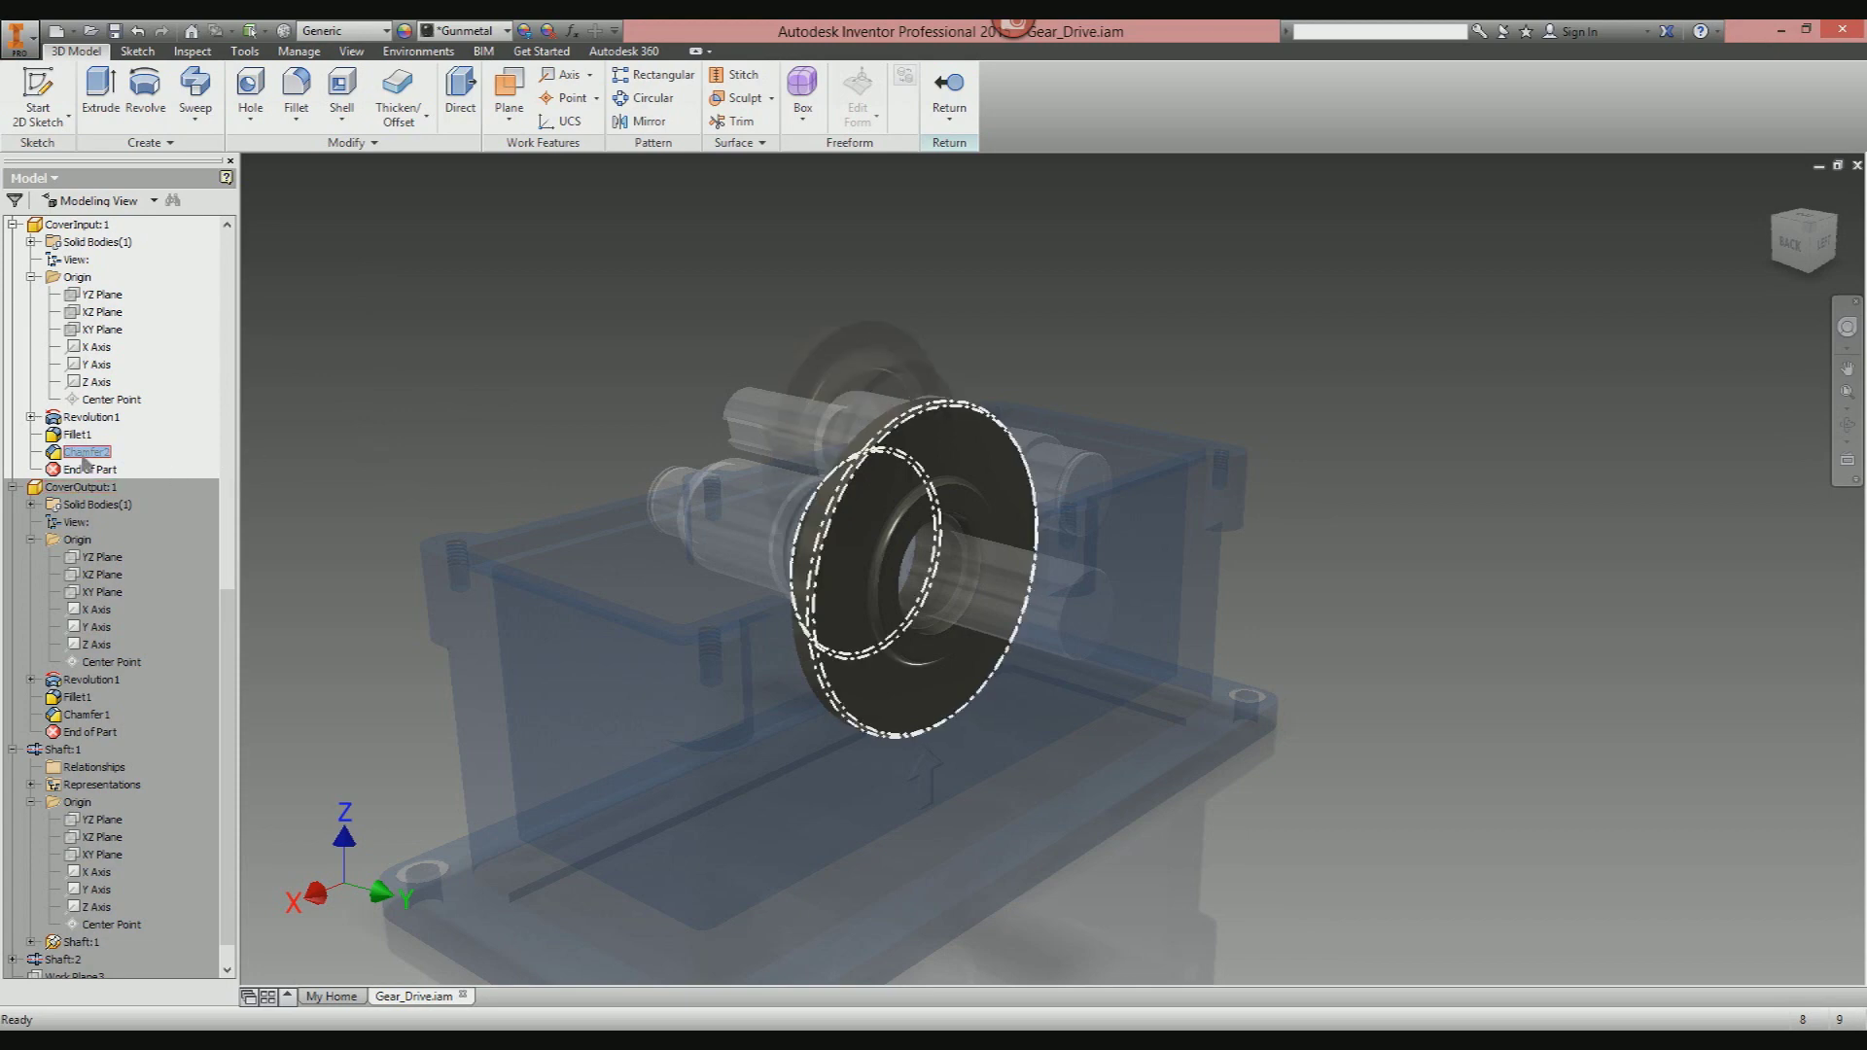
pyautogui.click(120, 484)
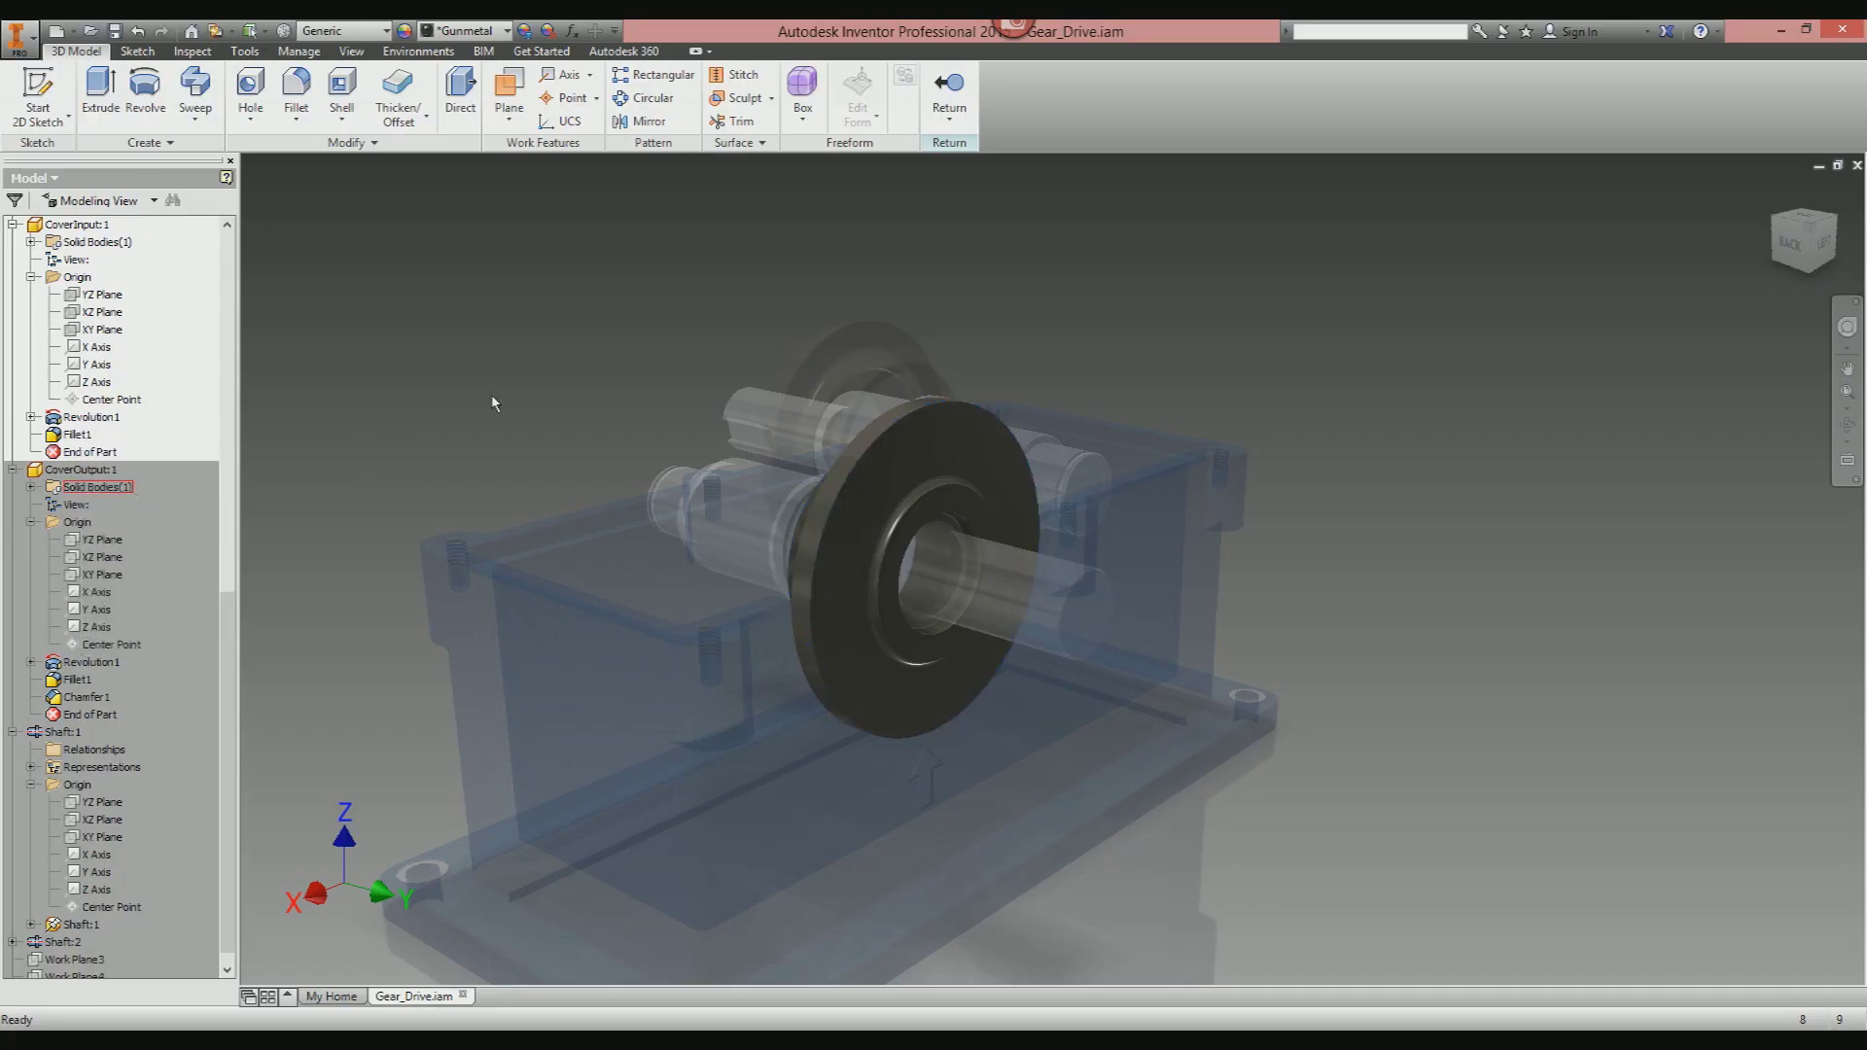
# Fillet the input cover's outer front edge with a 2 mm radius, return to the assembly and accept the update.
pyautogui.click(296, 92)
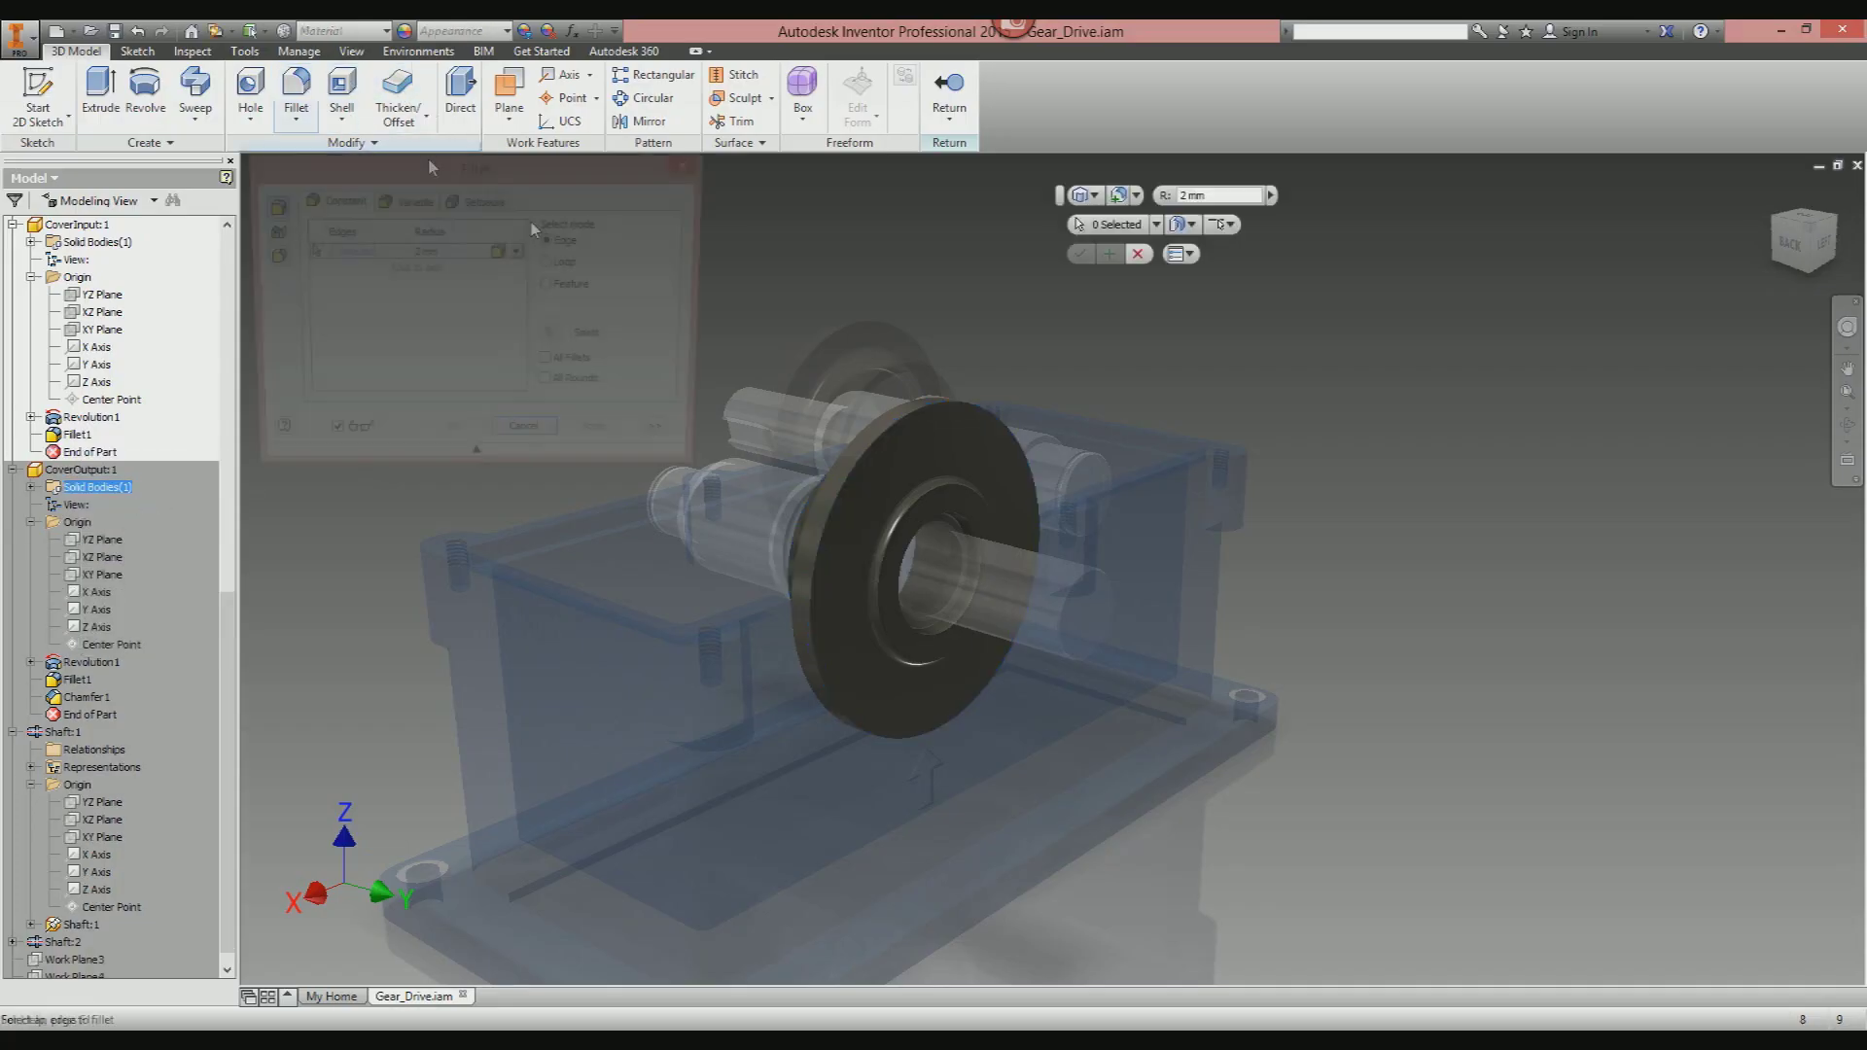
pyautogui.click(873, 467)
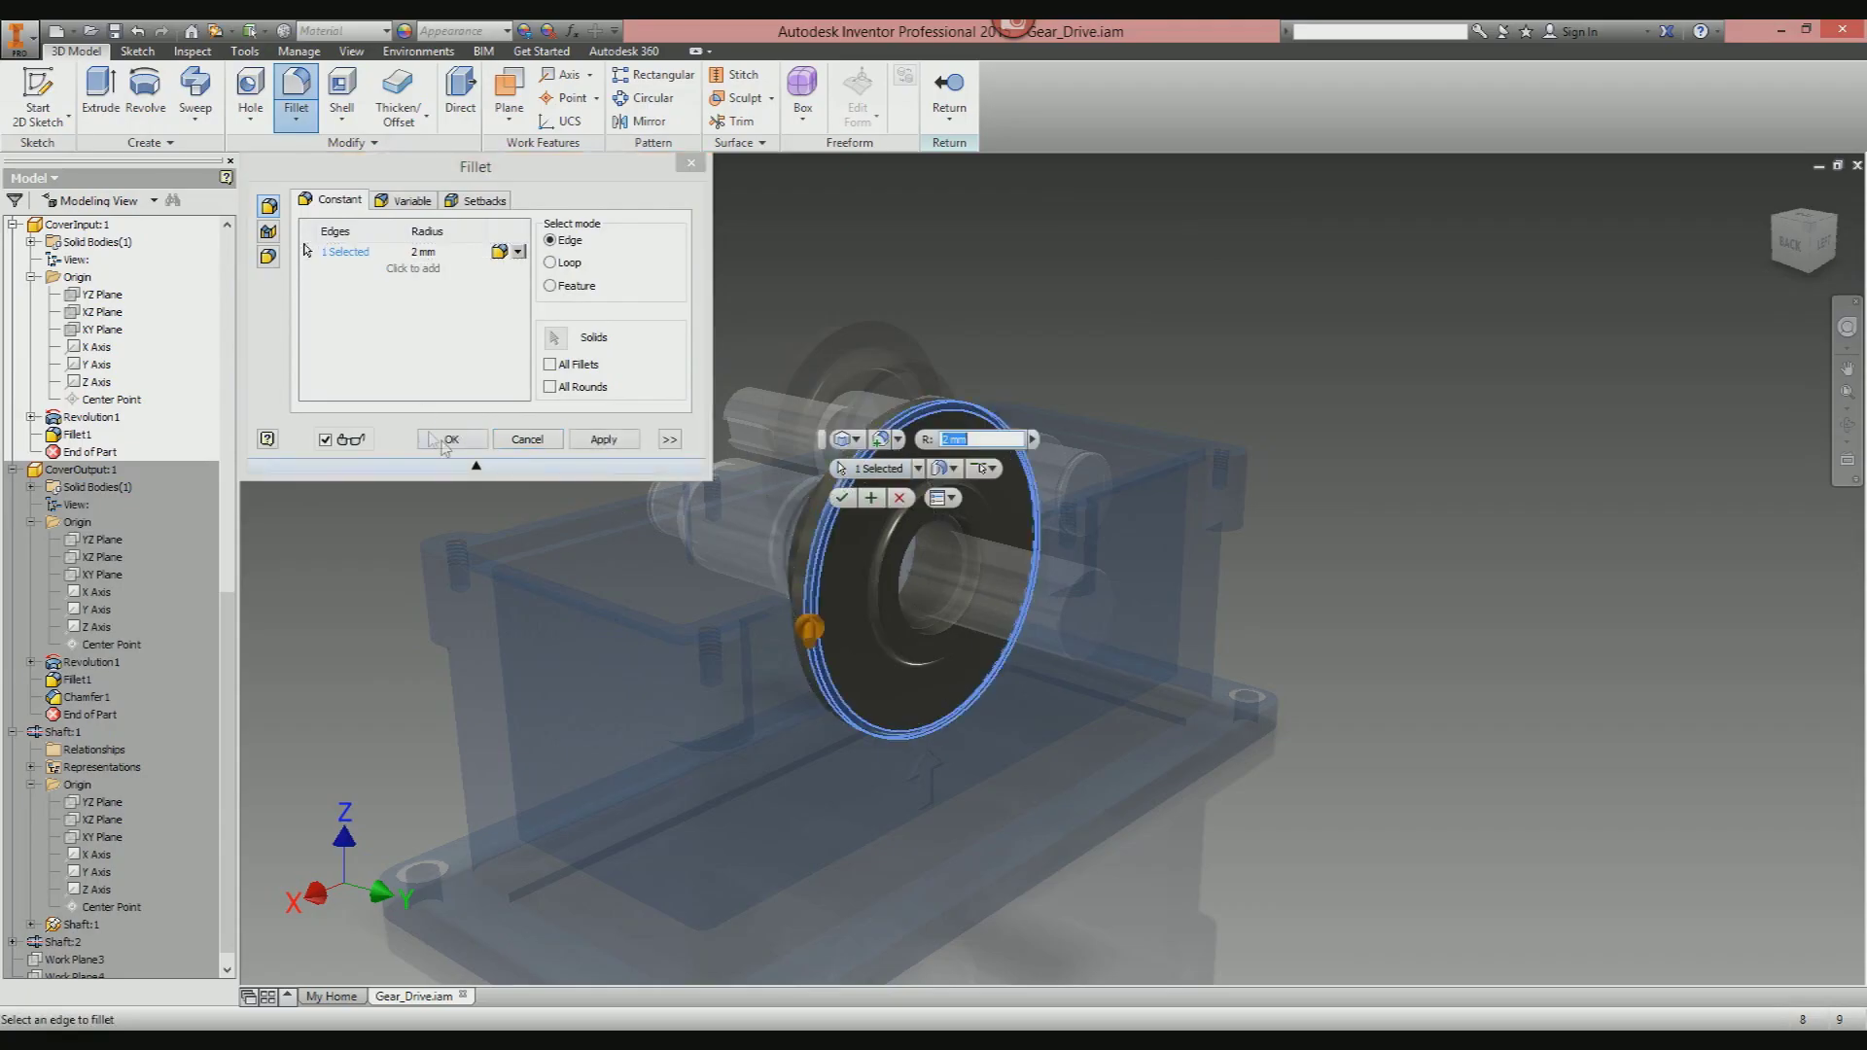
pyautogui.click(451, 439)
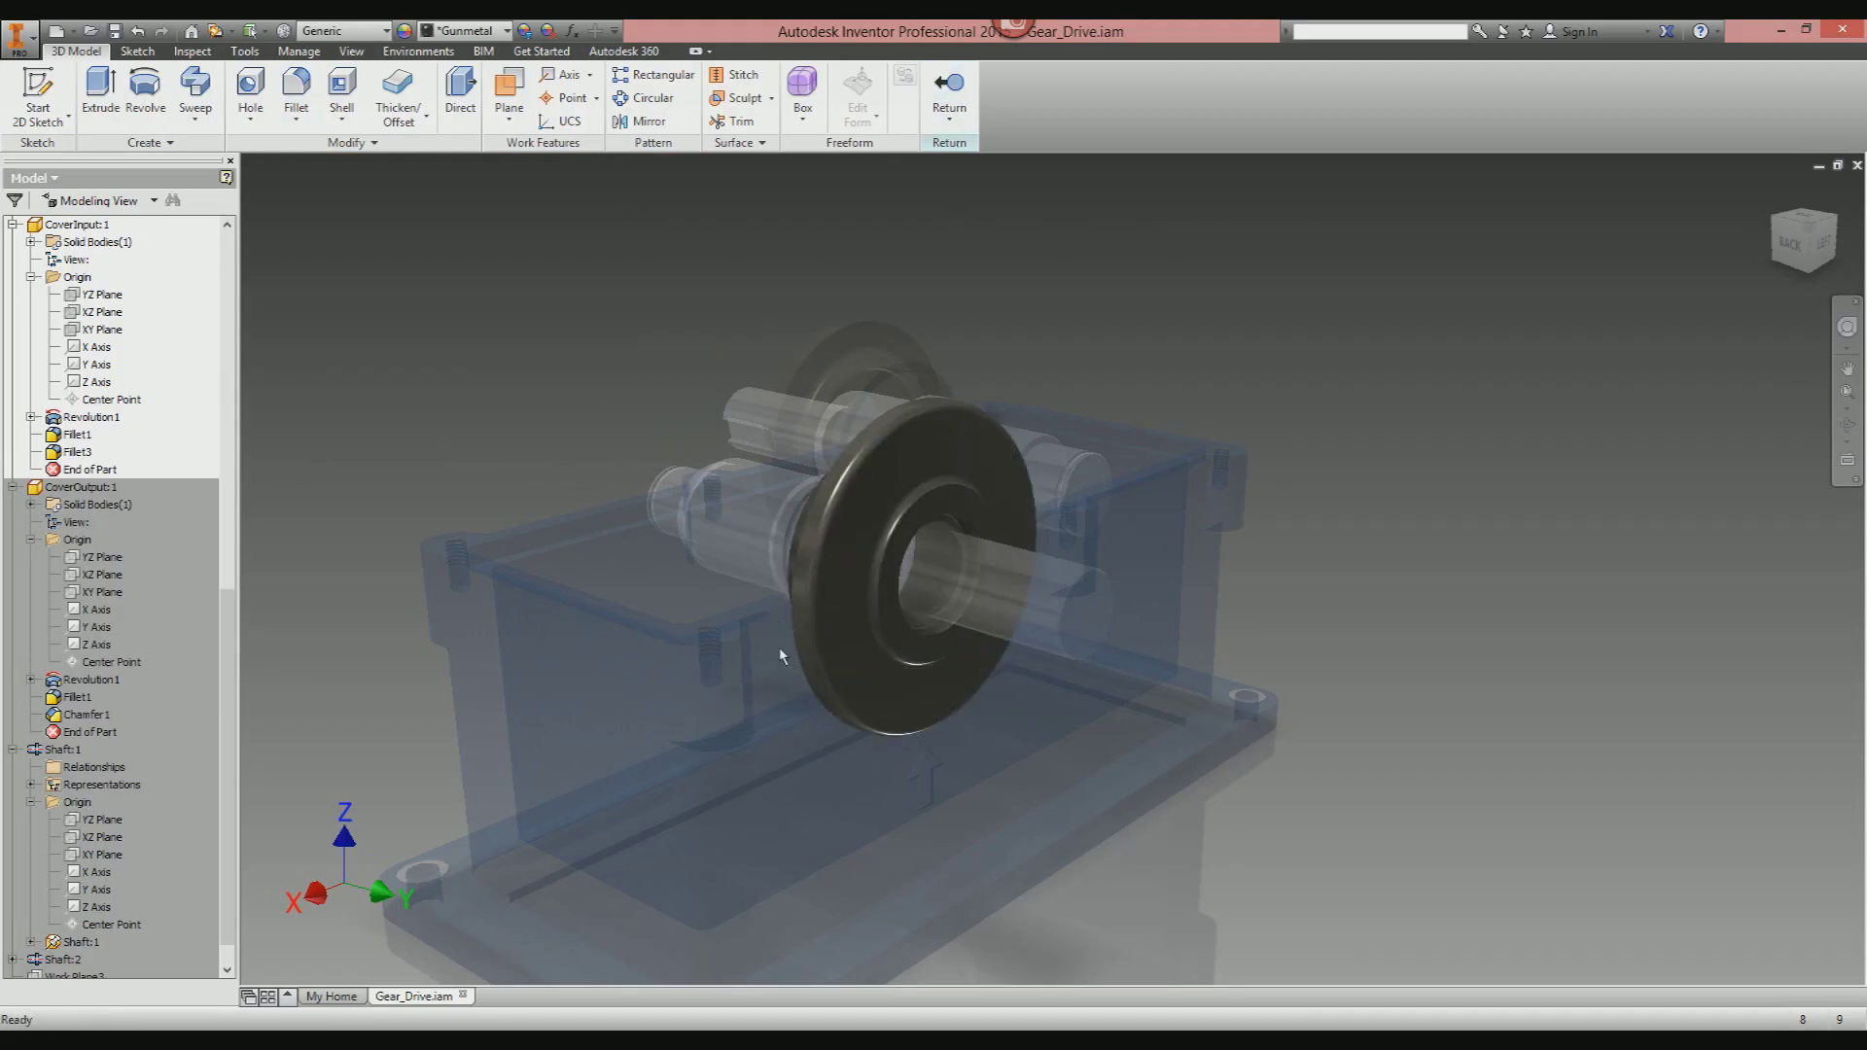
pyautogui.click(943, 105)
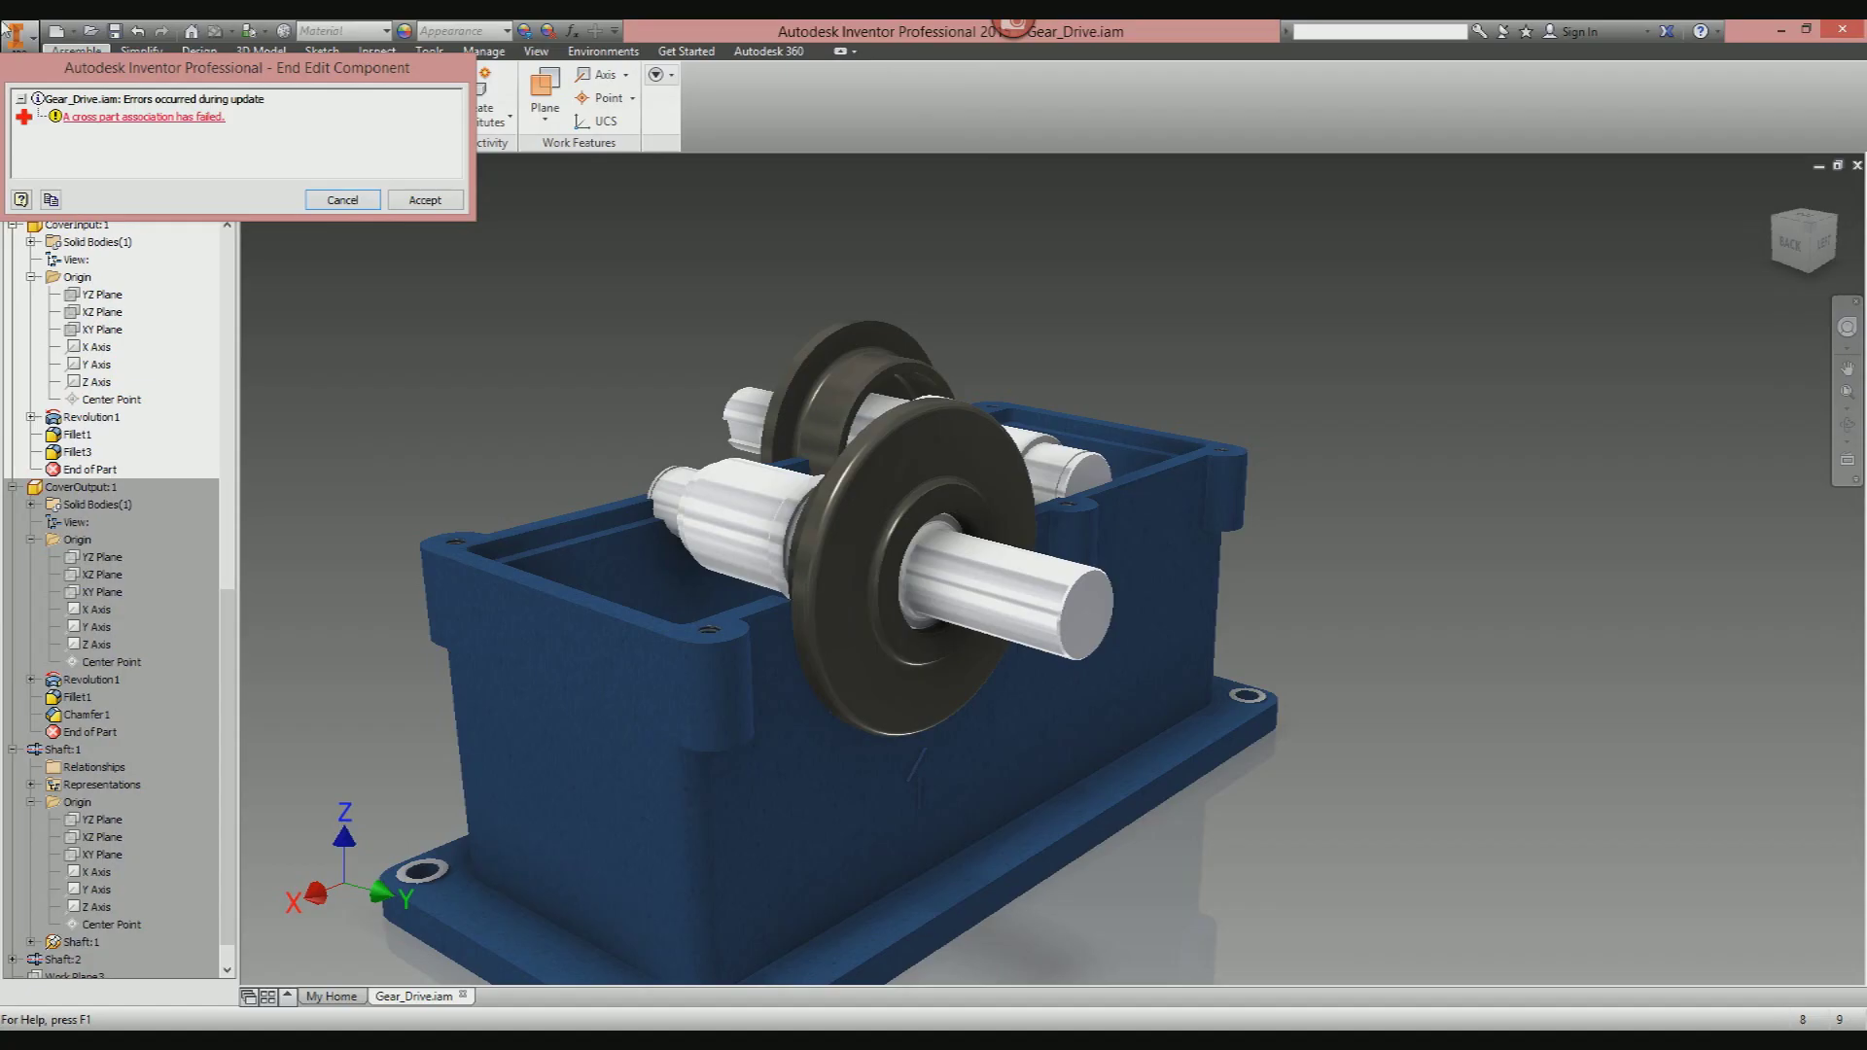
pyautogui.click(424, 200)
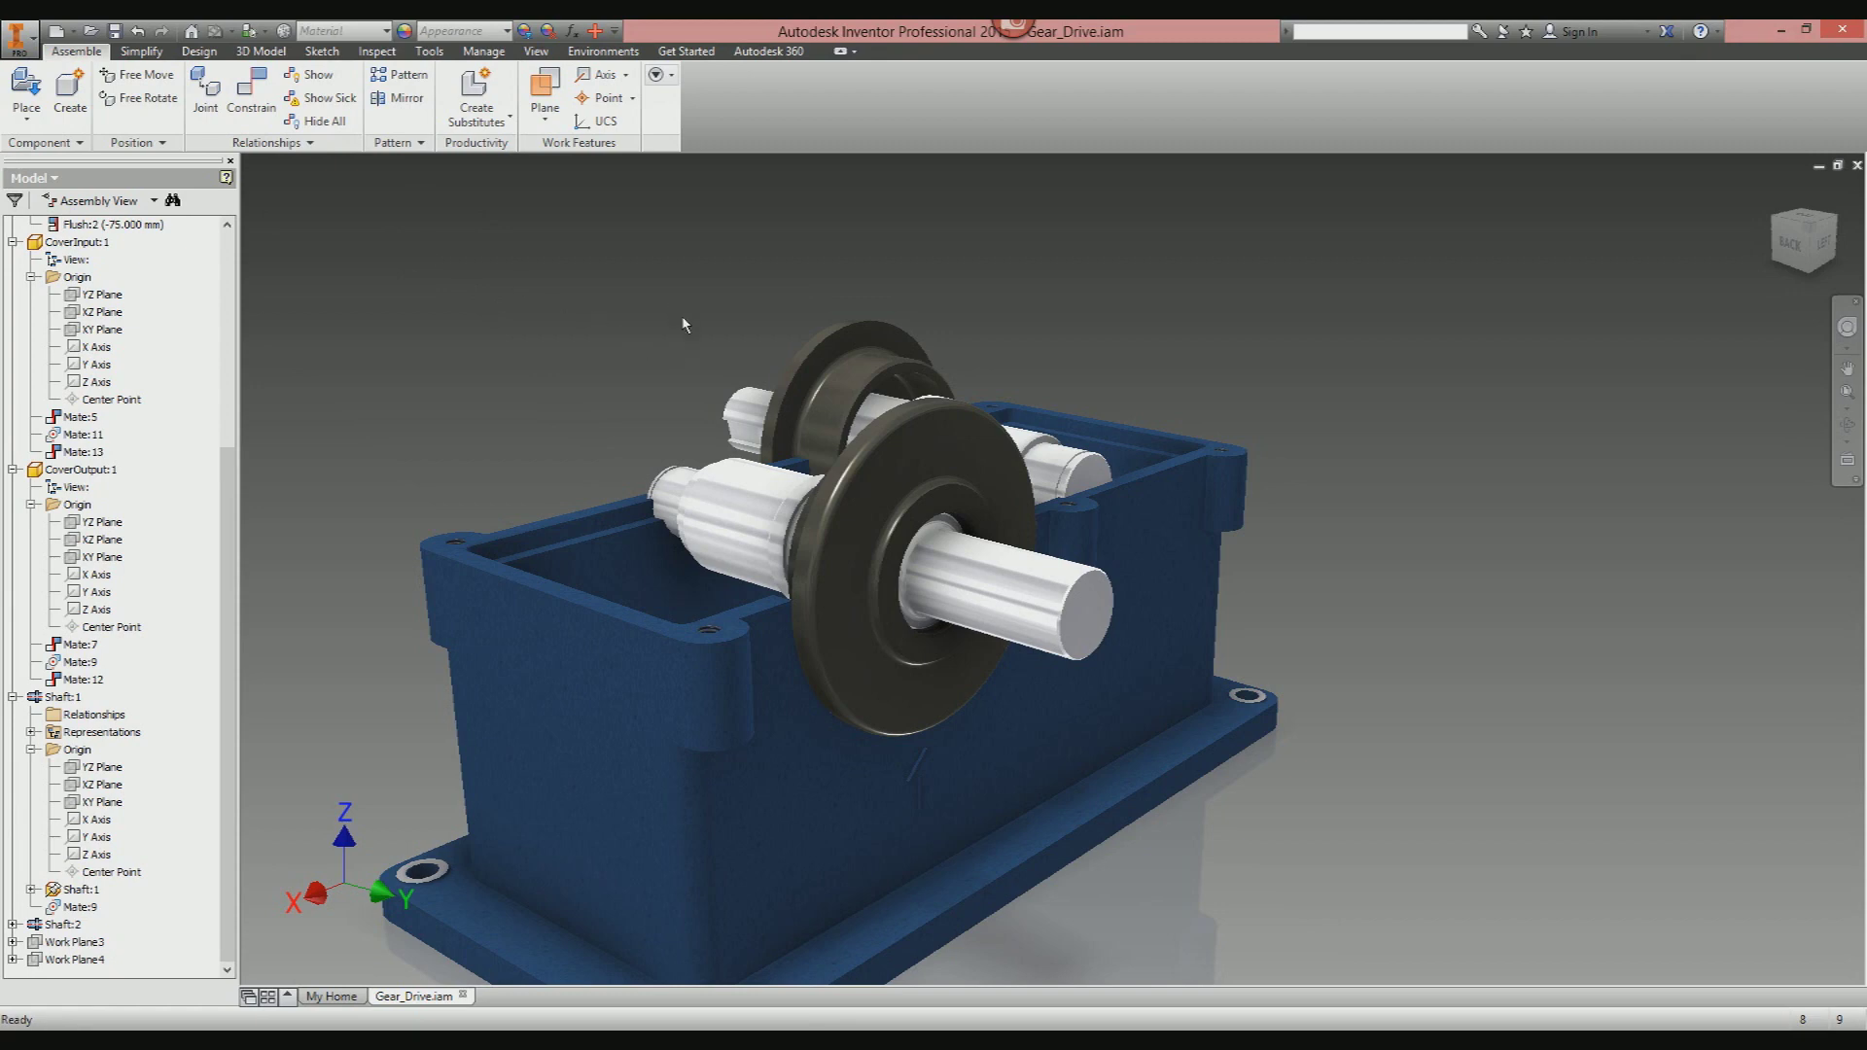
# Close the assembly without saving and reopen Gear_Drive.iam from the Sculpt Copy Object folder.
pyautogui.click(1857, 166)
pyautogui.click(858, 576)
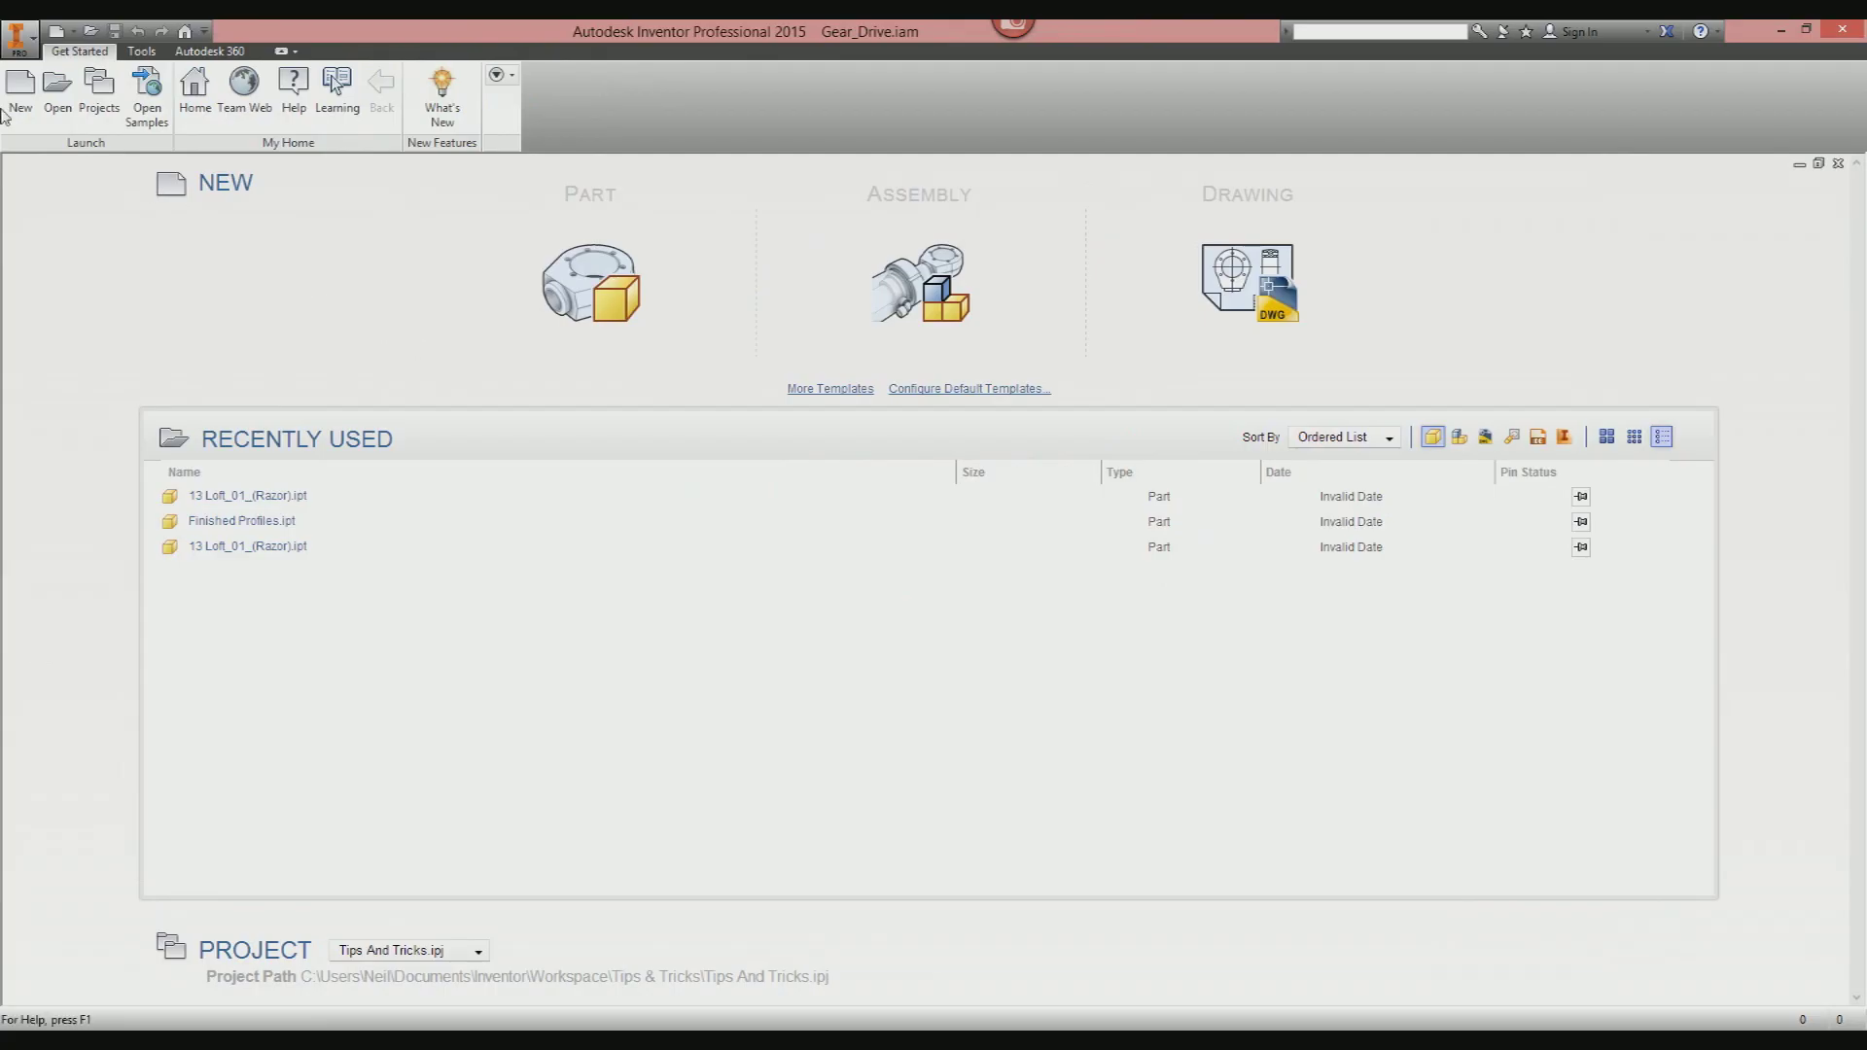
pyautogui.click(58, 90)
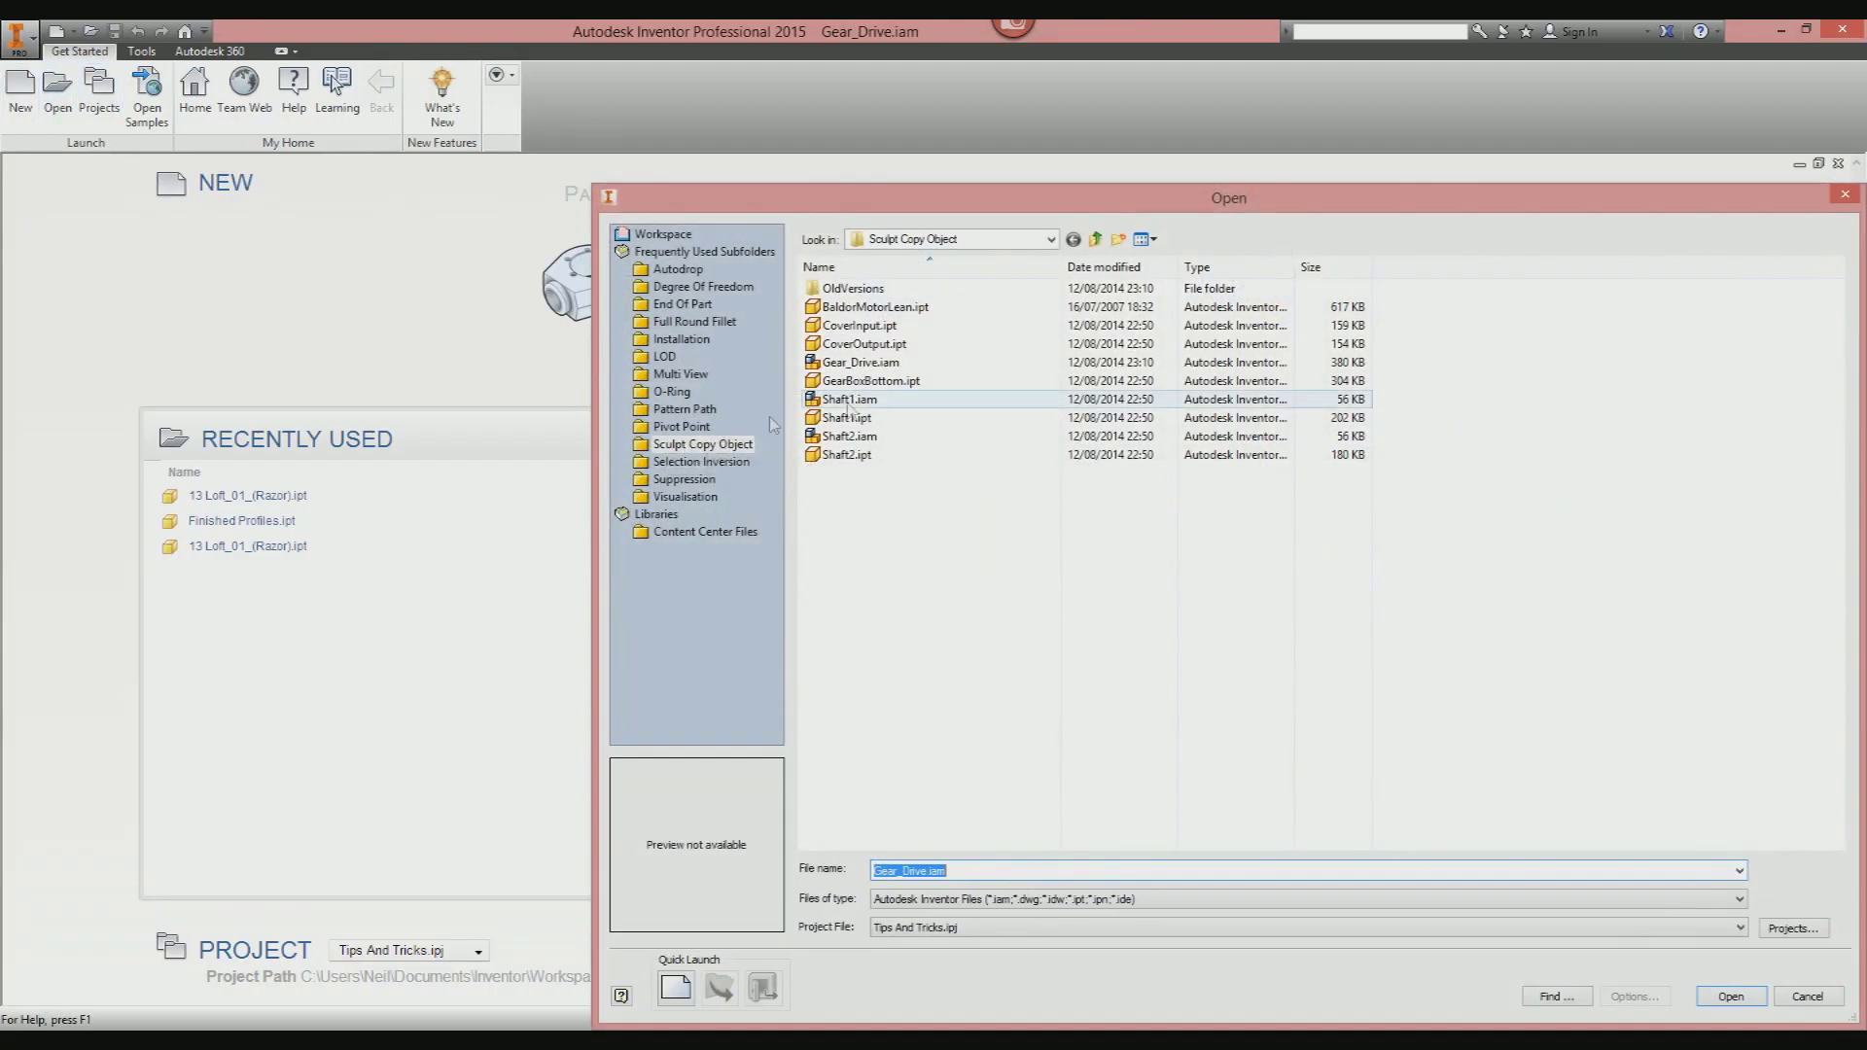
pyautogui.doubleClick(860, 362)
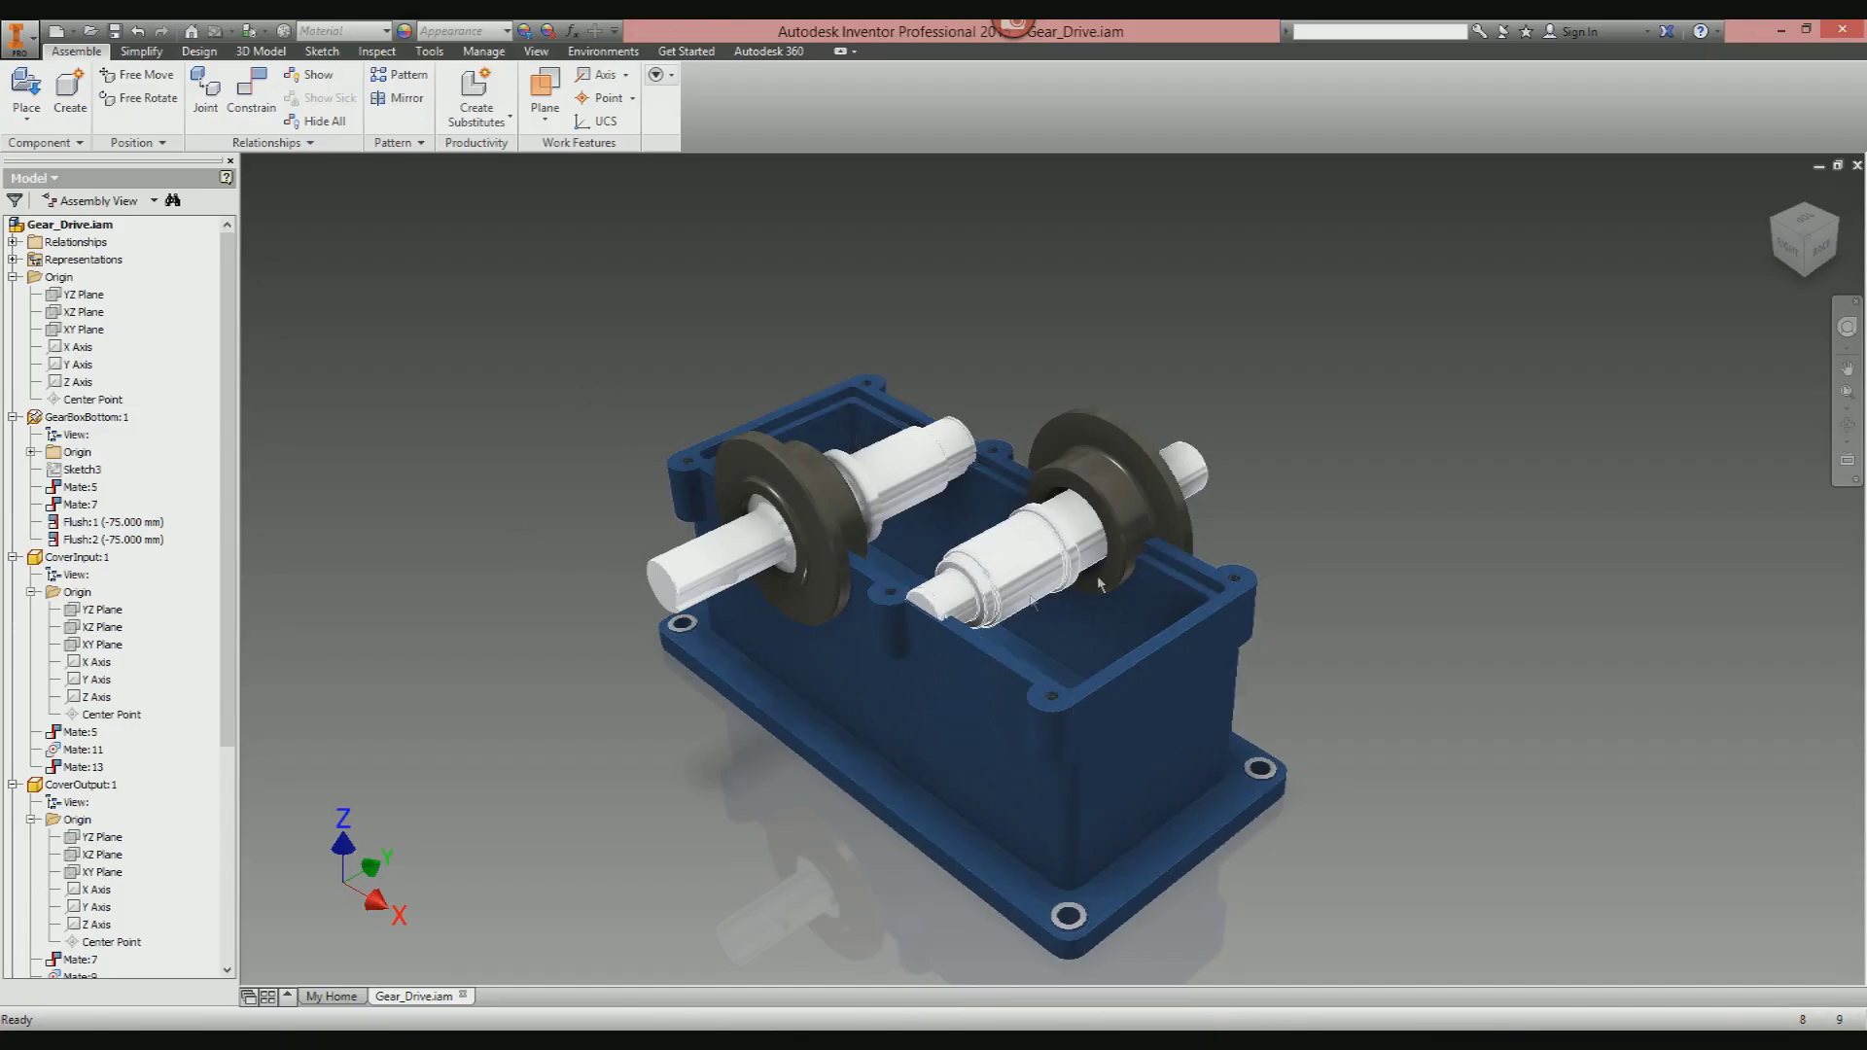
# Edit GearBoxBottom in place and use Copy Object to copy both shaft and both cover bodies into it as a new associative composite.
pyautogui.scroll(-3, 1178, 475)
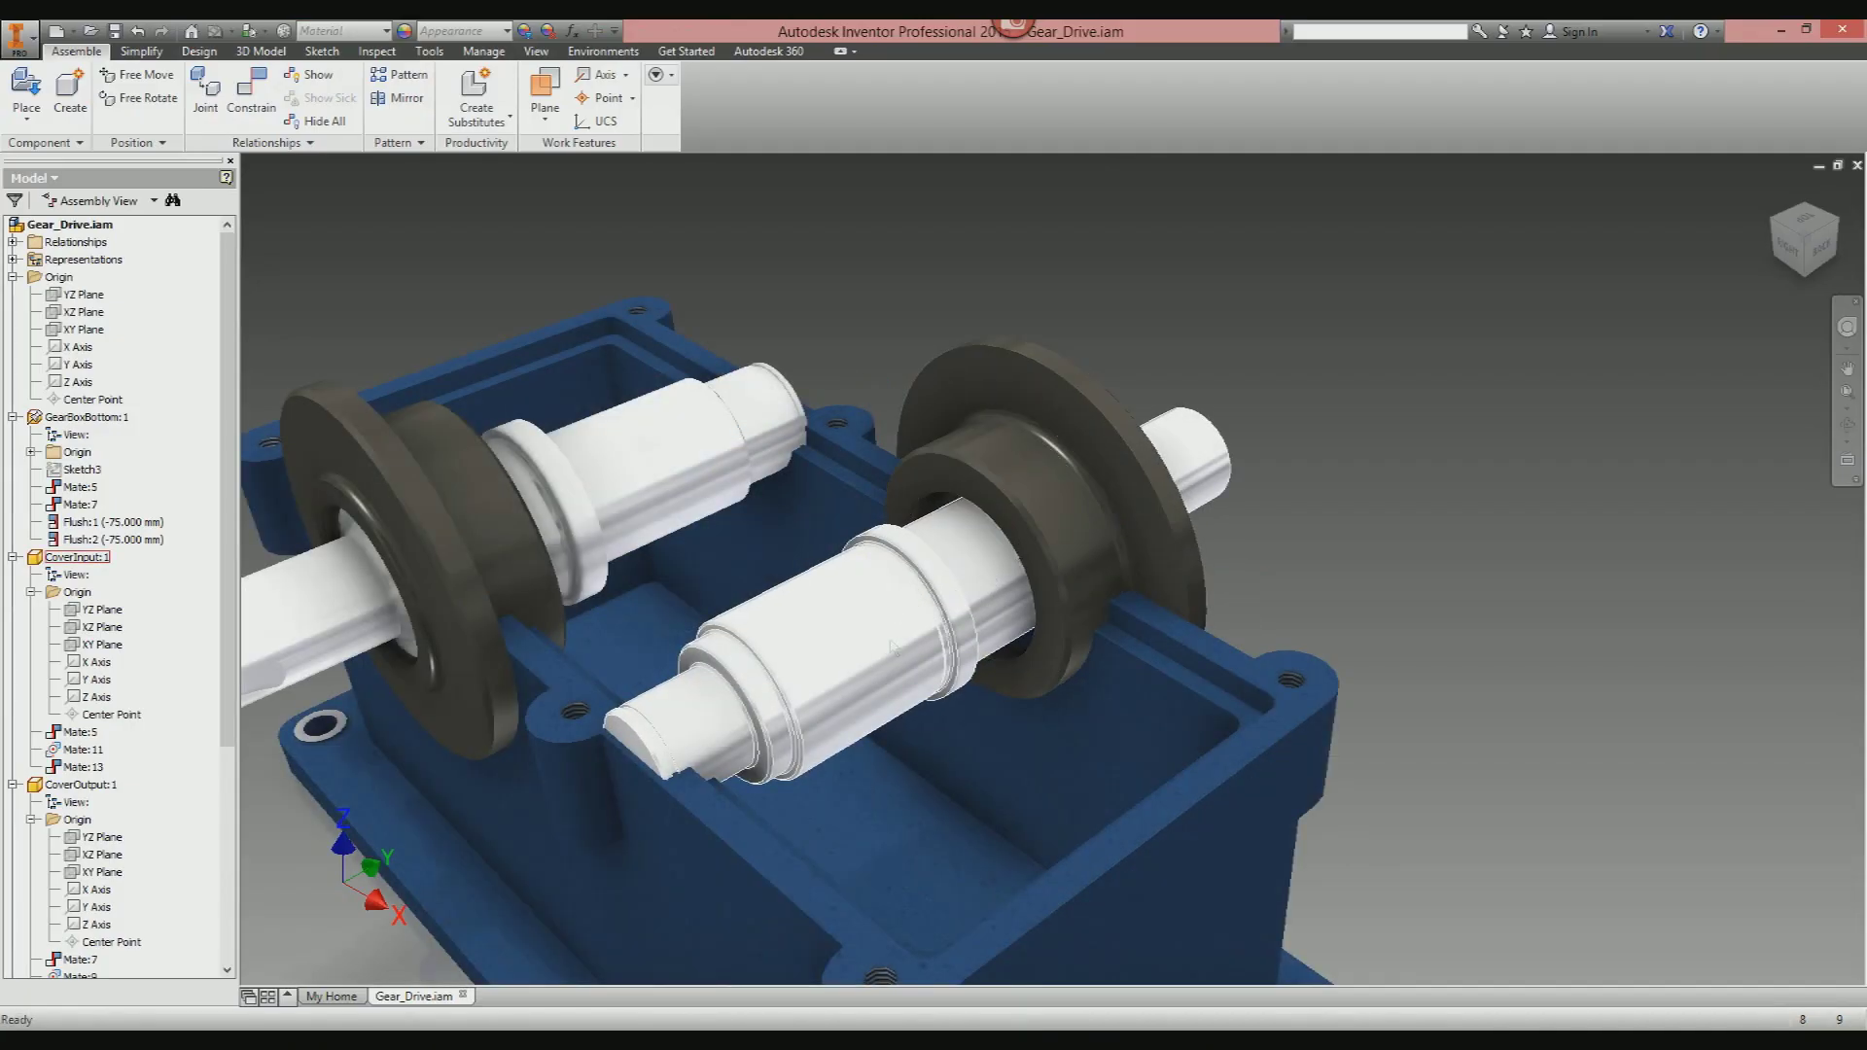
pyautogui.moveTo(920, 617); pyautogui.dragTo(1062, 480, button='middle')
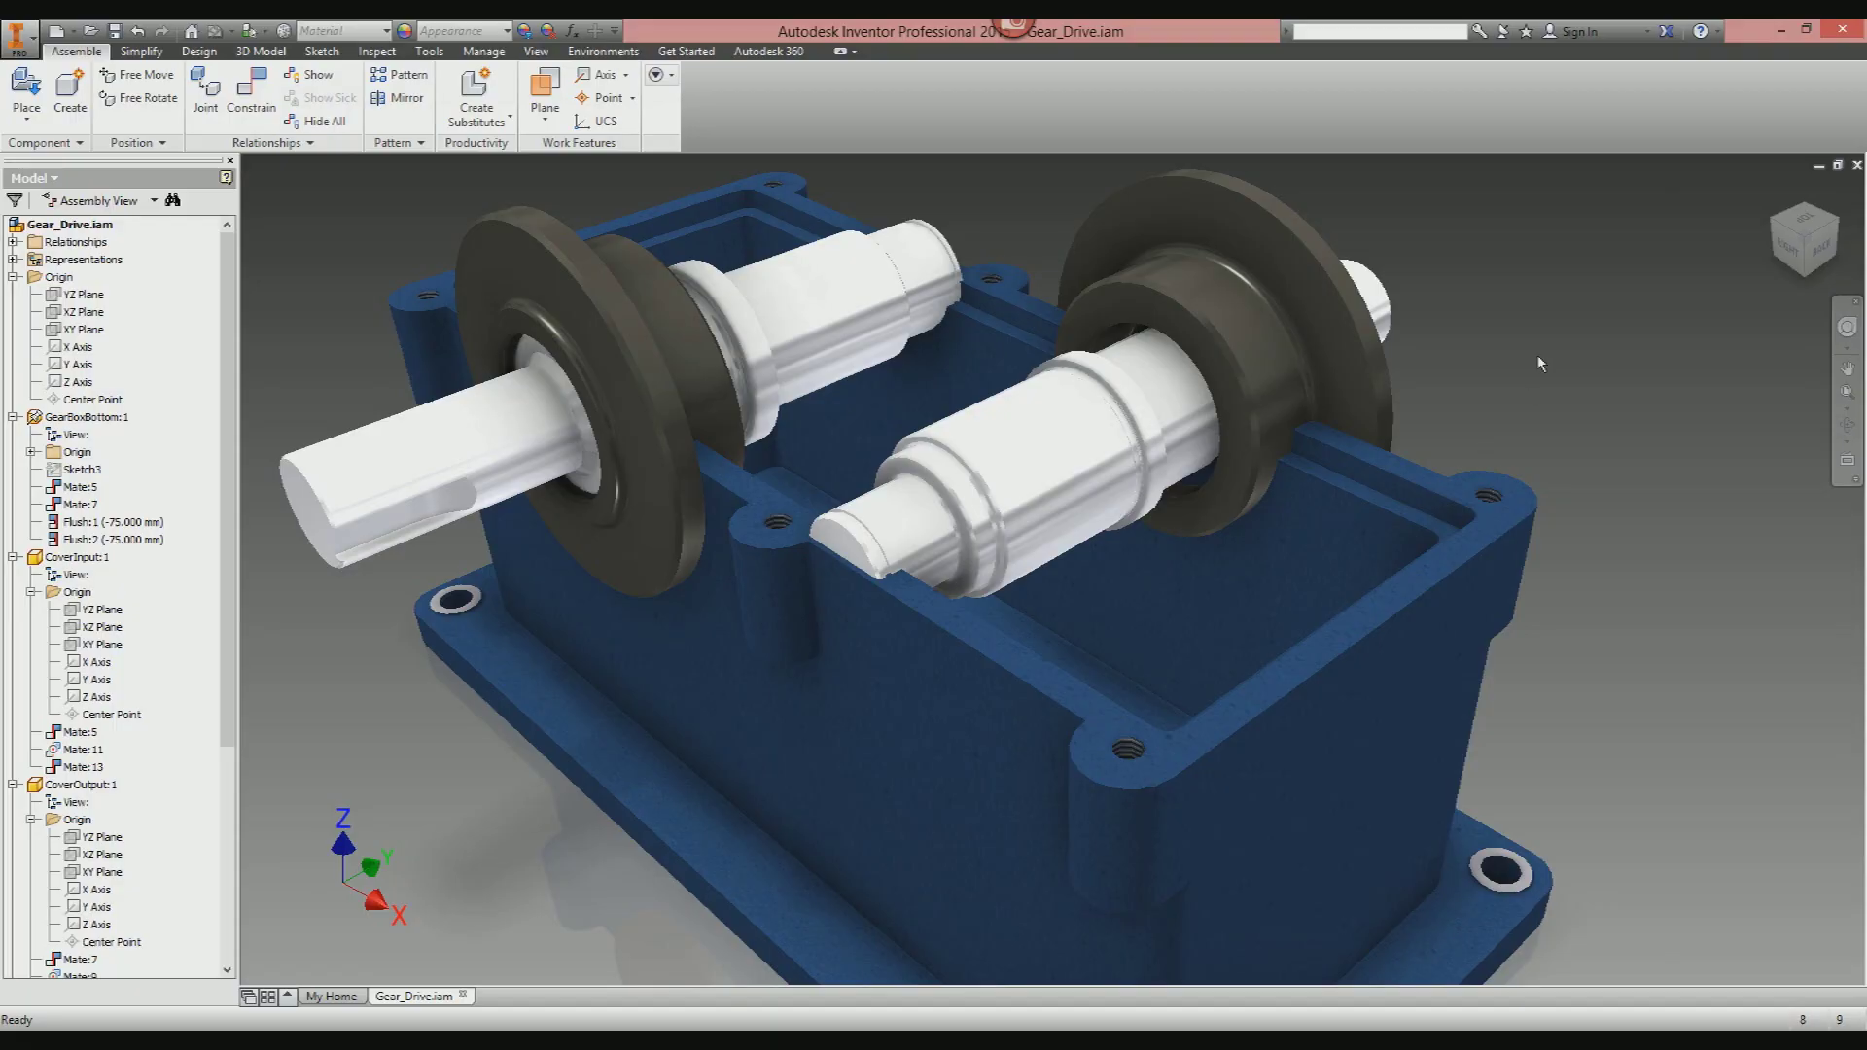
pyautogui.doubleClick(1350, 542)
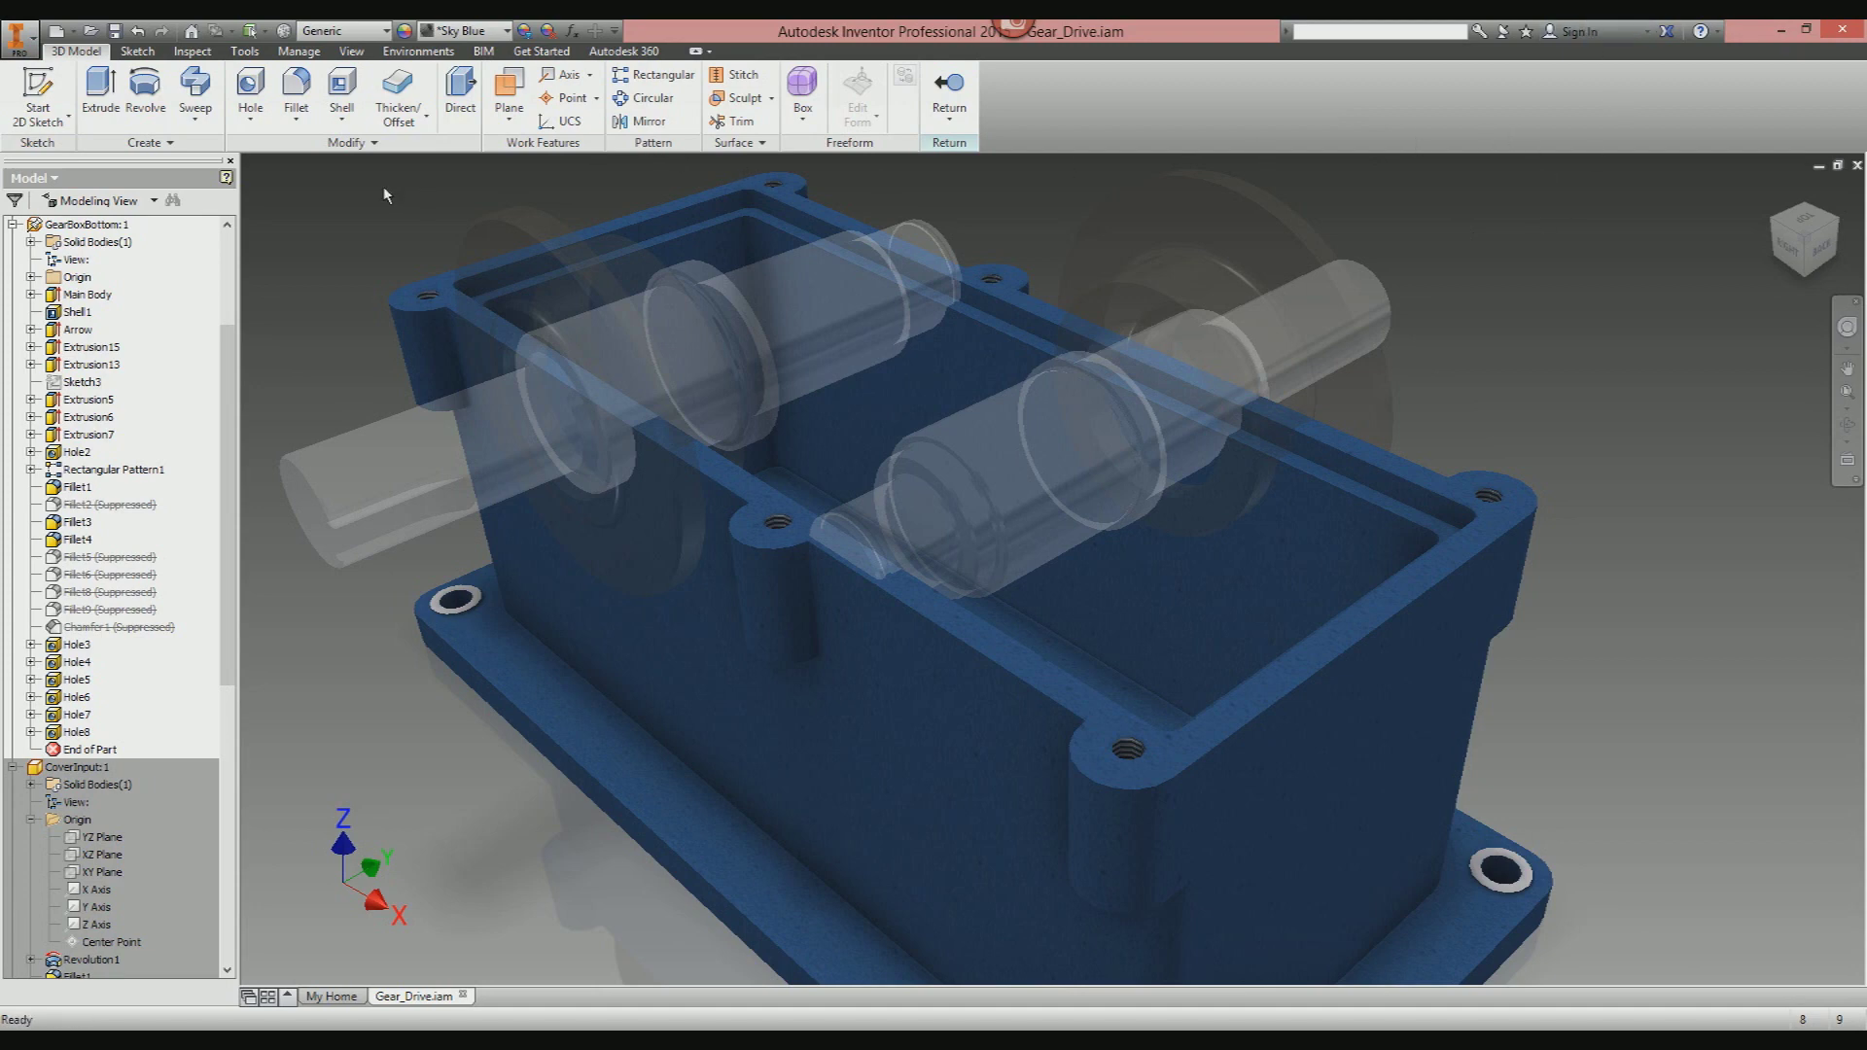
pyautogui.click(350, 143)
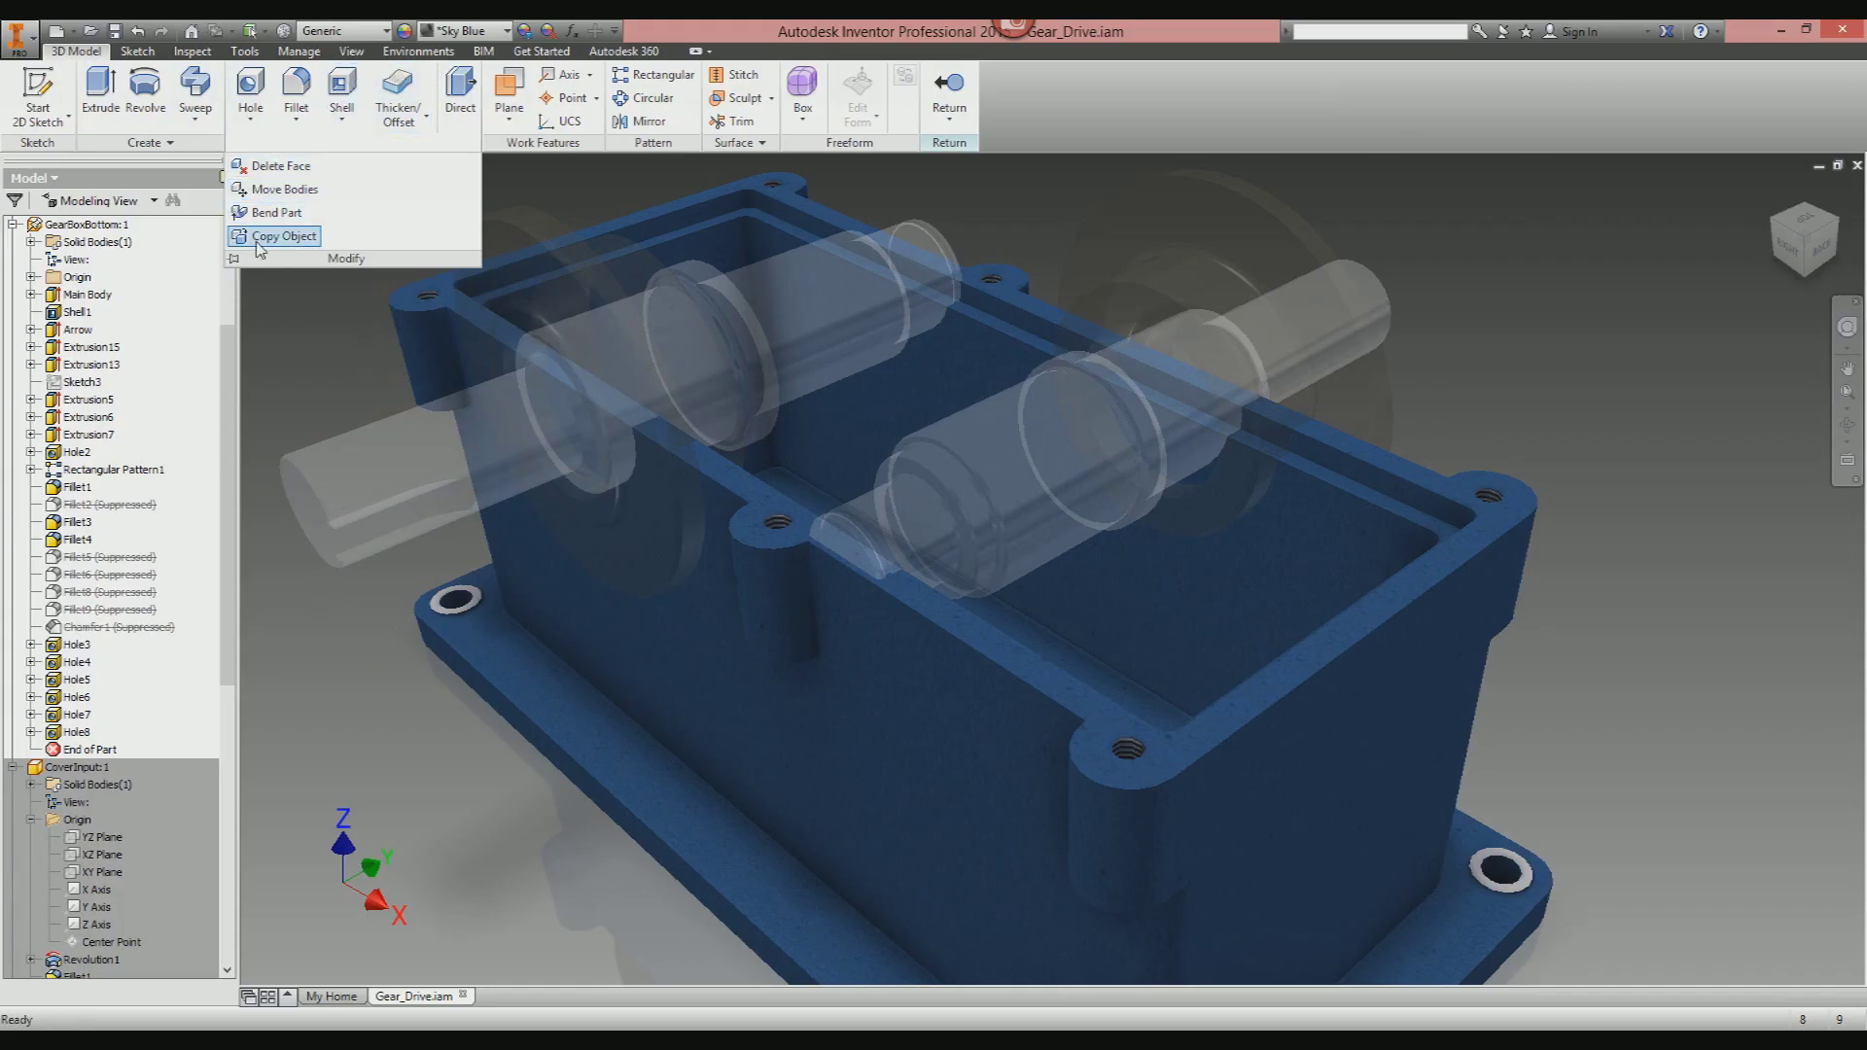
pyautogui.click(261, 240)
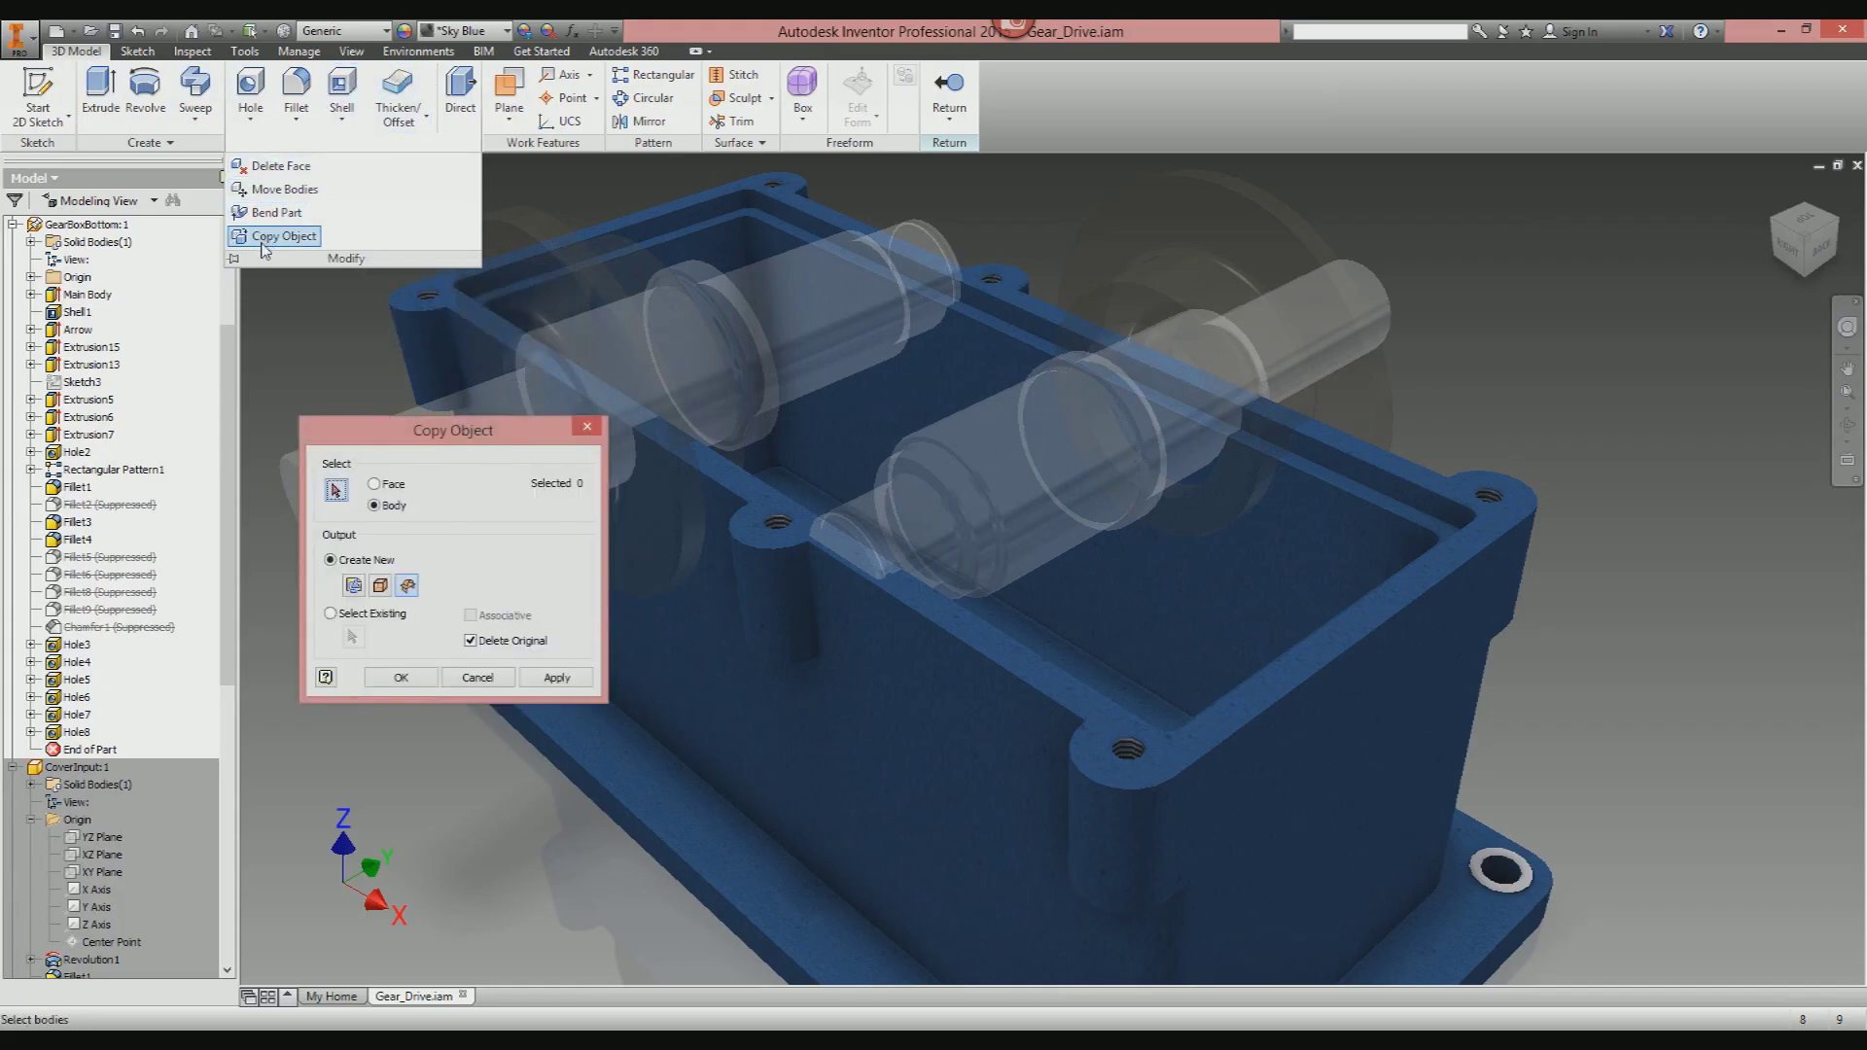
pyautogui.moveTo(407, 433); pyautogui.dragTo(179, 299)
pyautogui.click(452, 440)
pyautogui.click(557, 257)
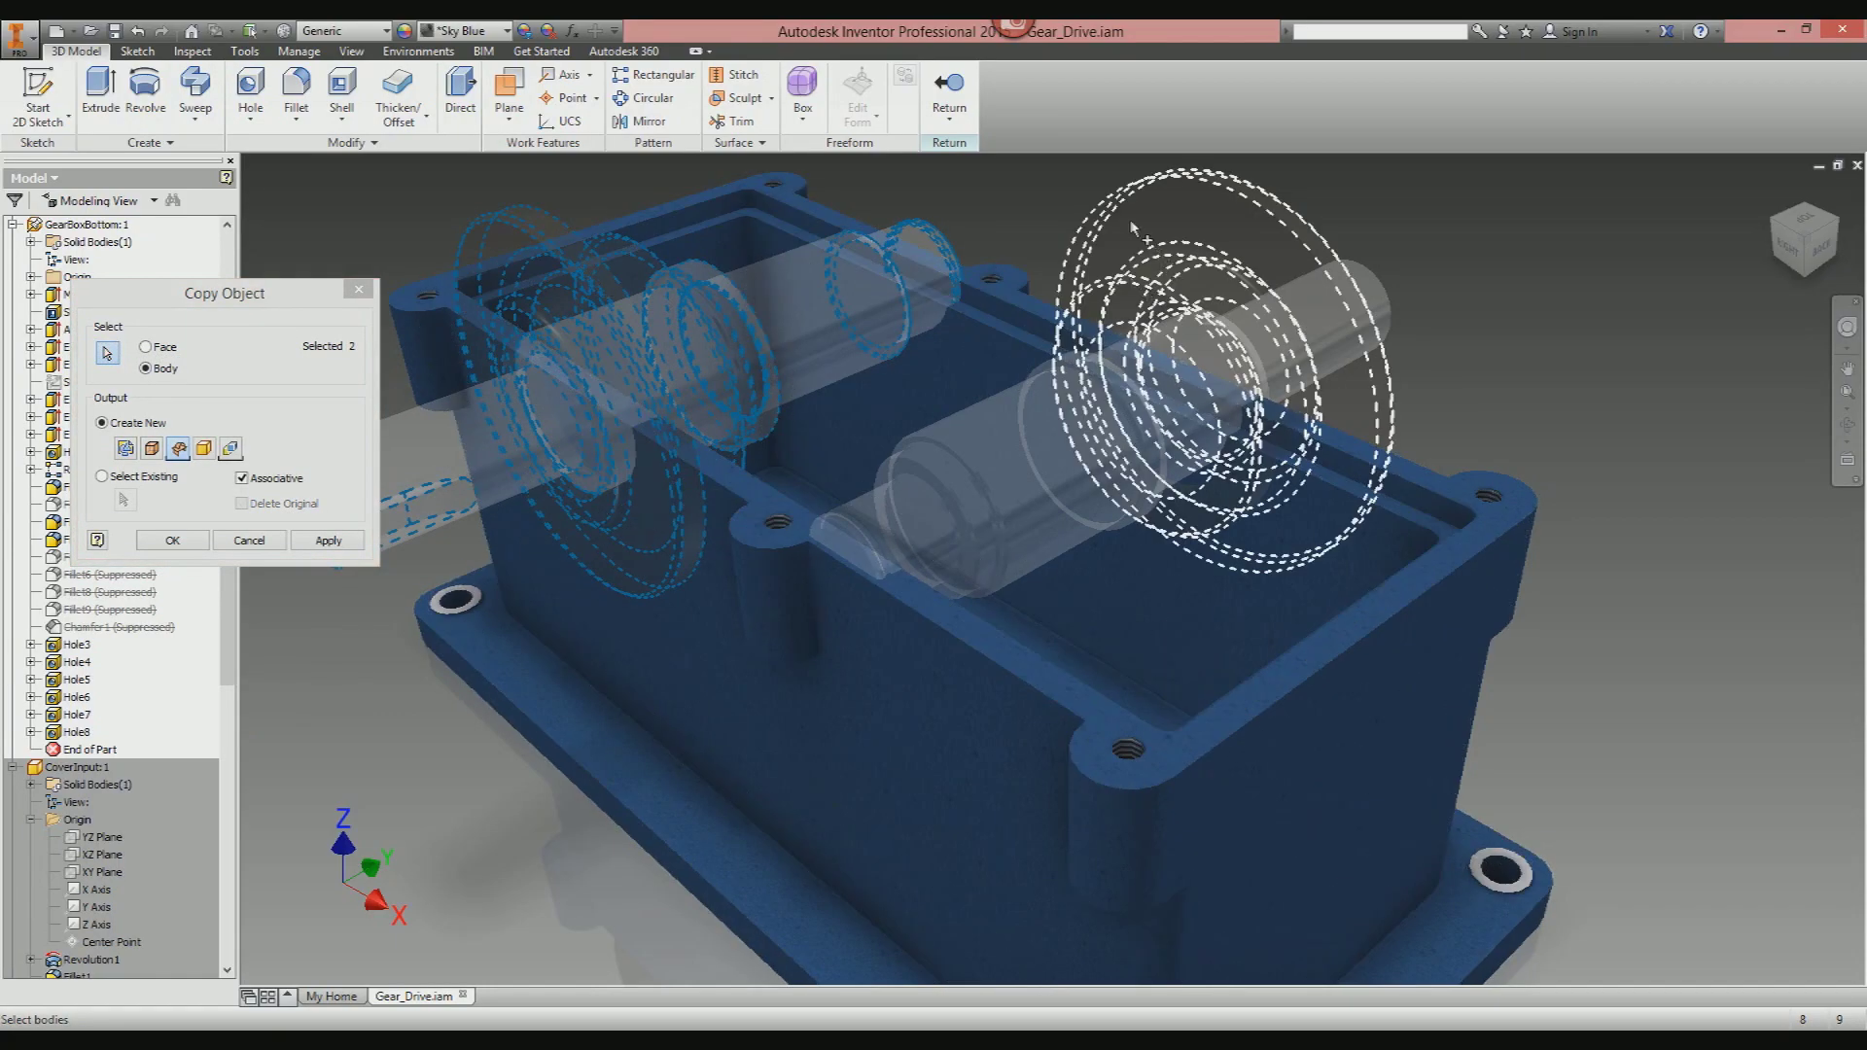
pyautogui.click(1133, 228)
pyautogui.click(1063, 486)
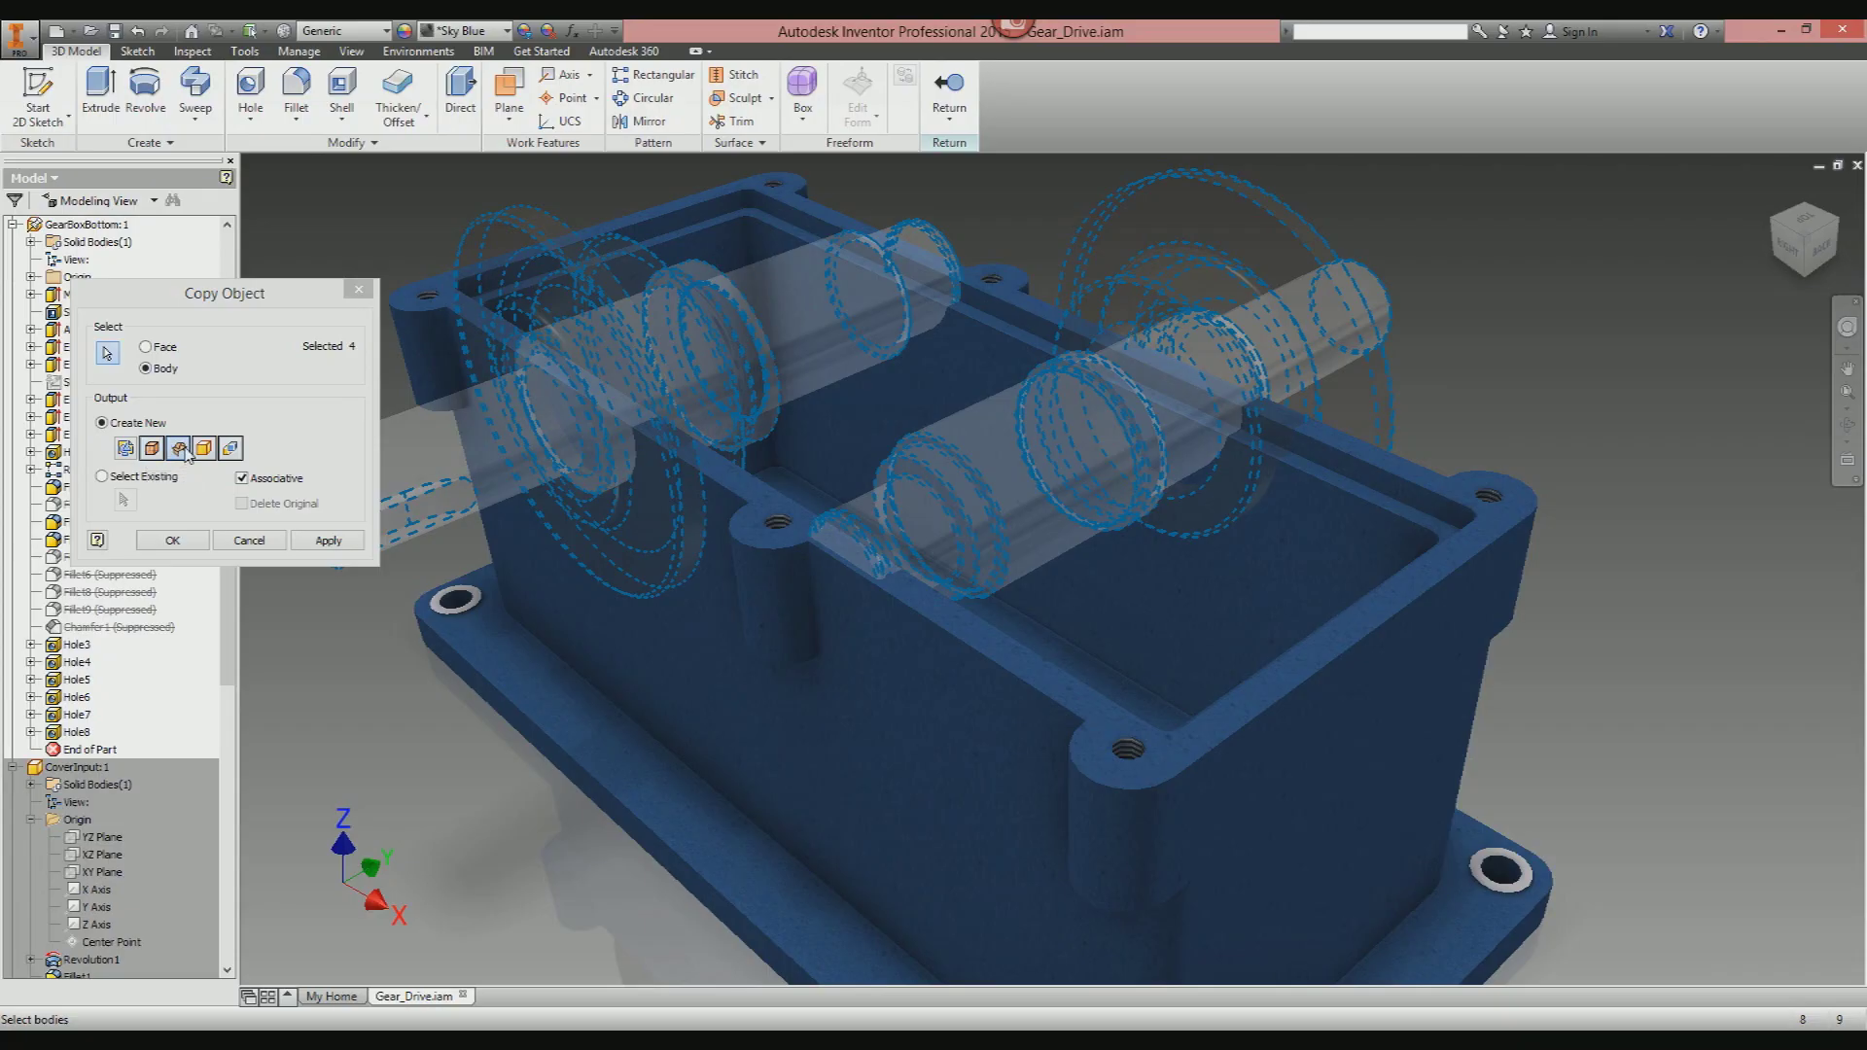
pyautogui.click(172, 541)
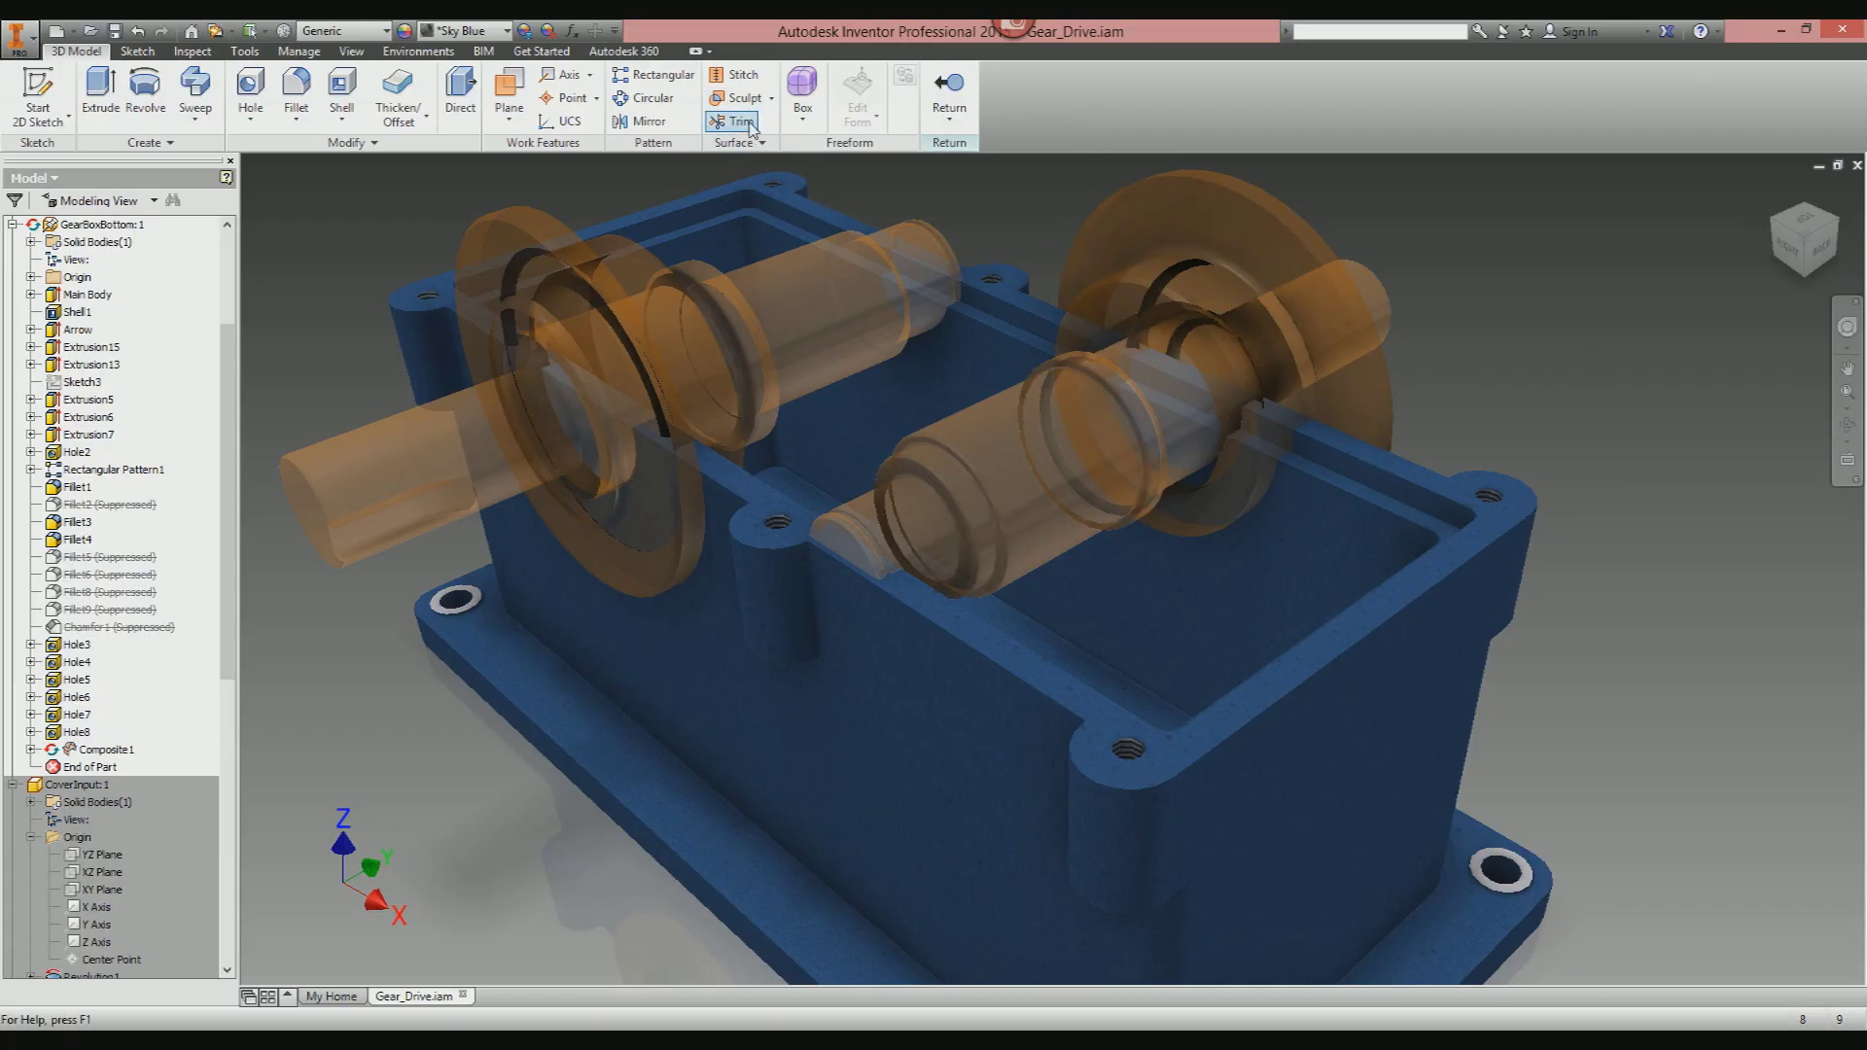
# Start a Sculpt in GearBoxBottom set to remove material, using the copied shaft and cover composite as the cutting surface.
pyautogui.click(772, 98)
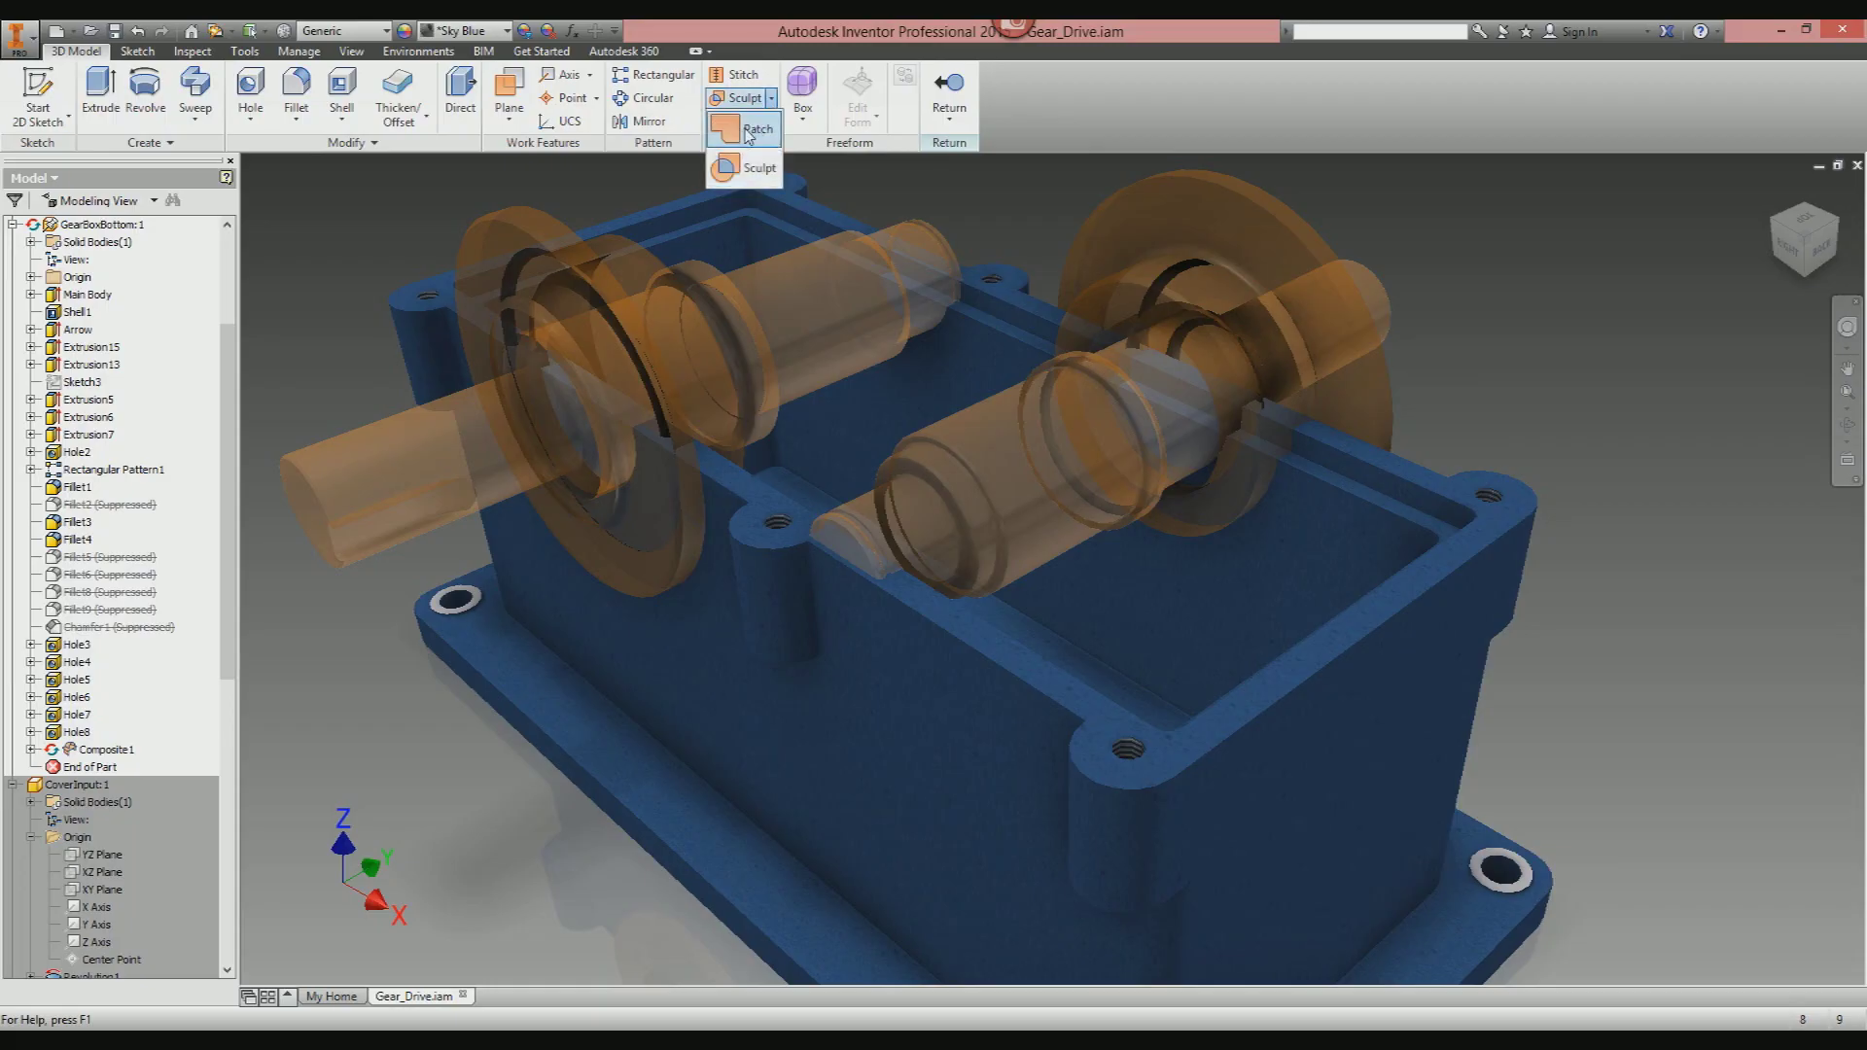
pyautogui.click(750, 171)
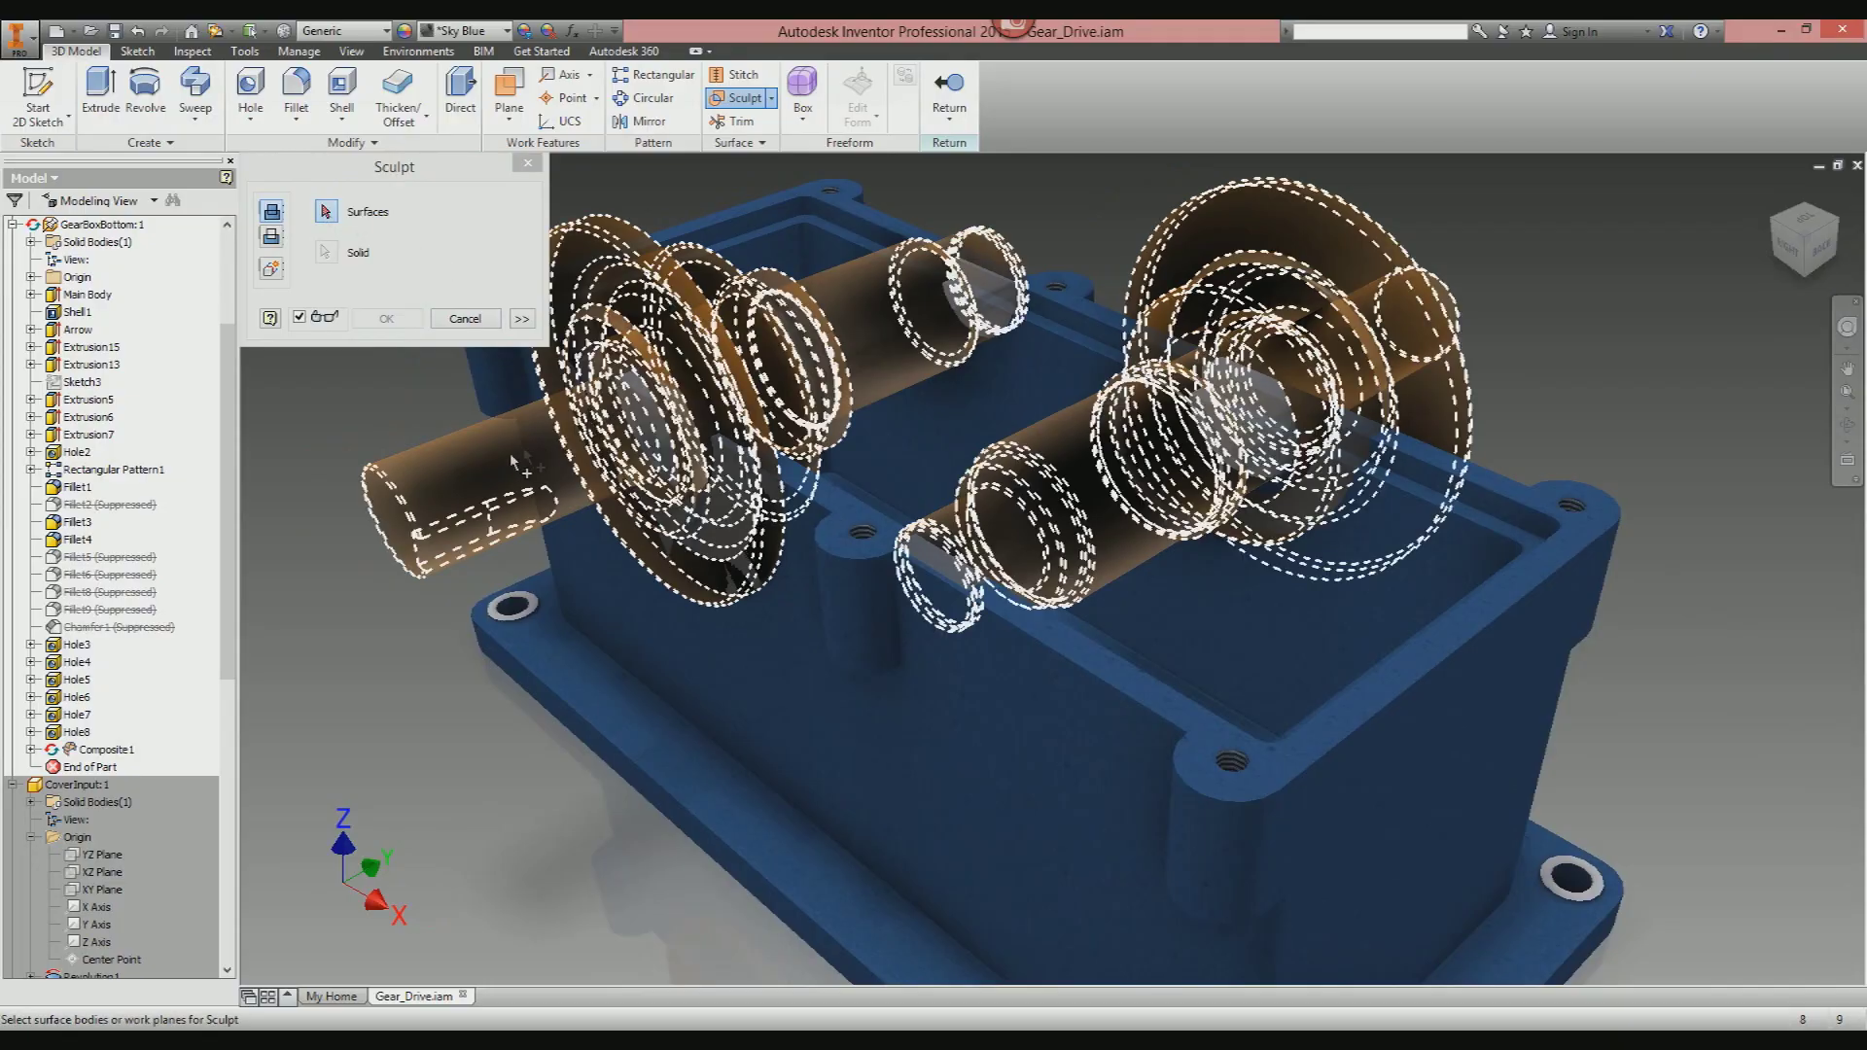
pyautogui.click(476, 485)
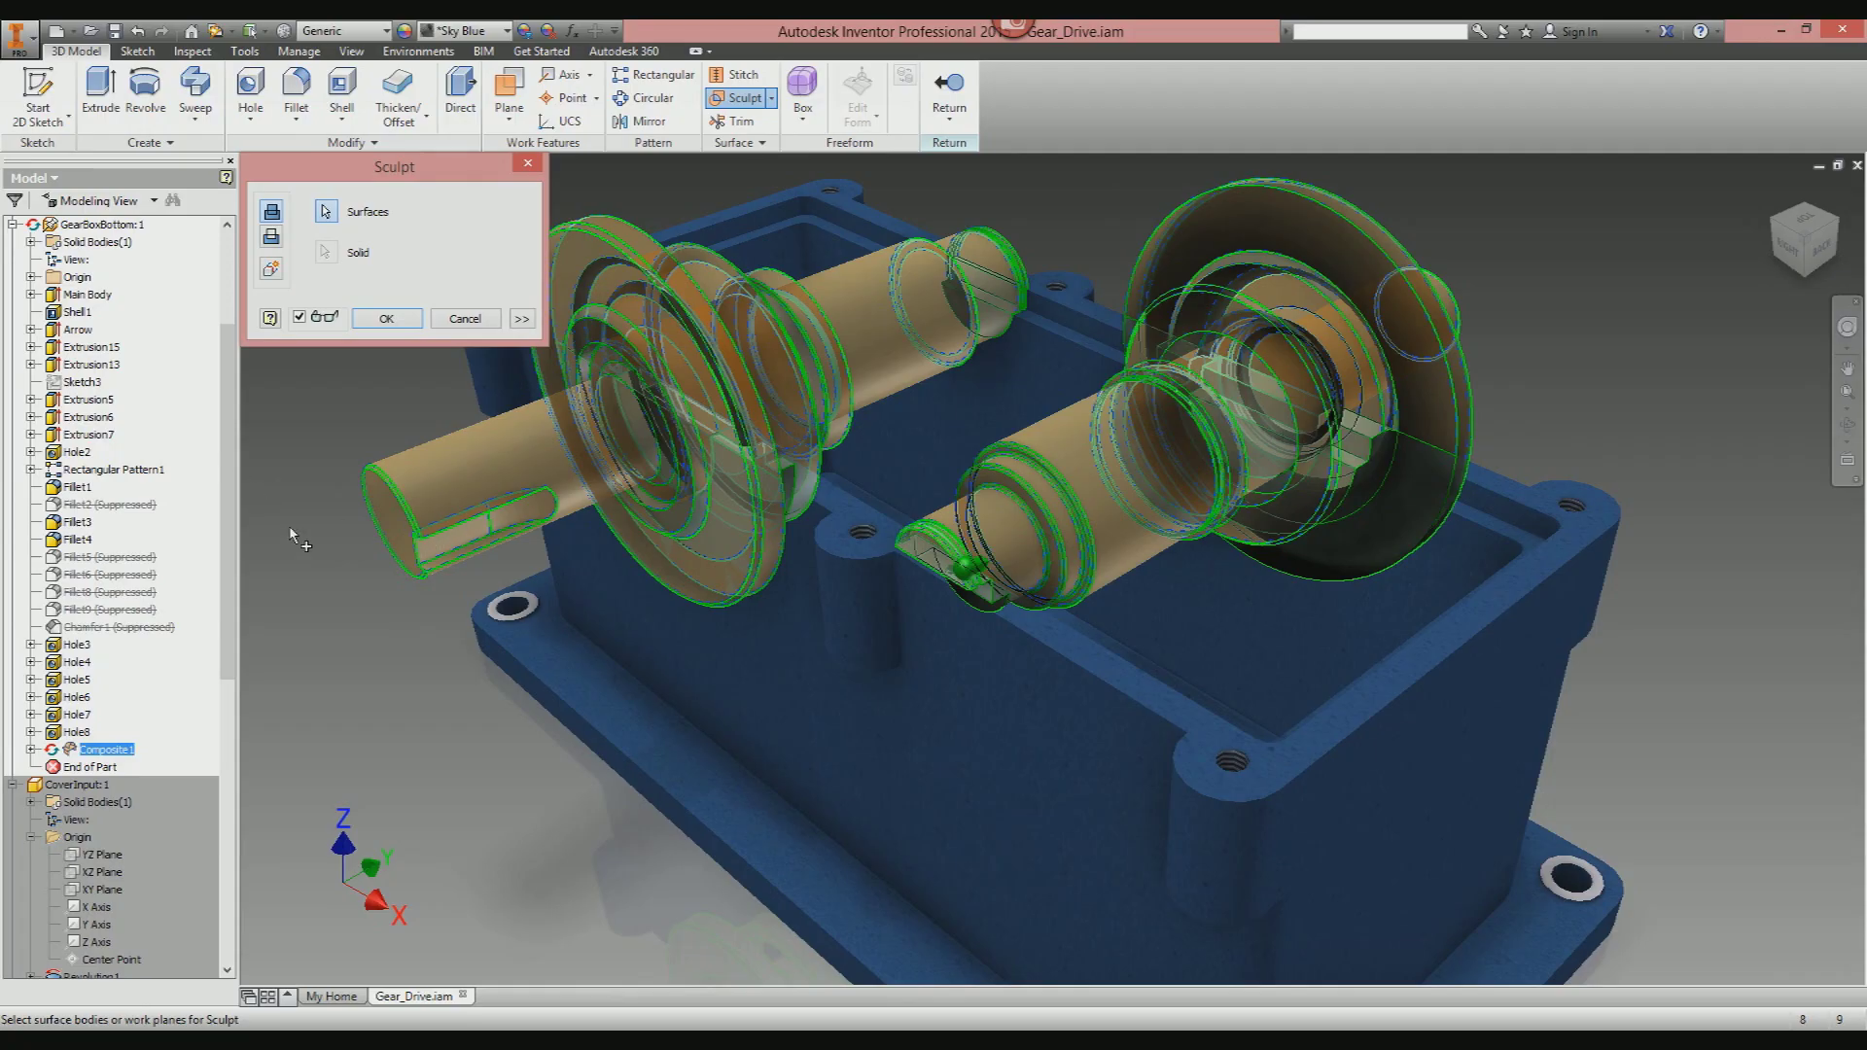
pyautogui.click(272, 237)
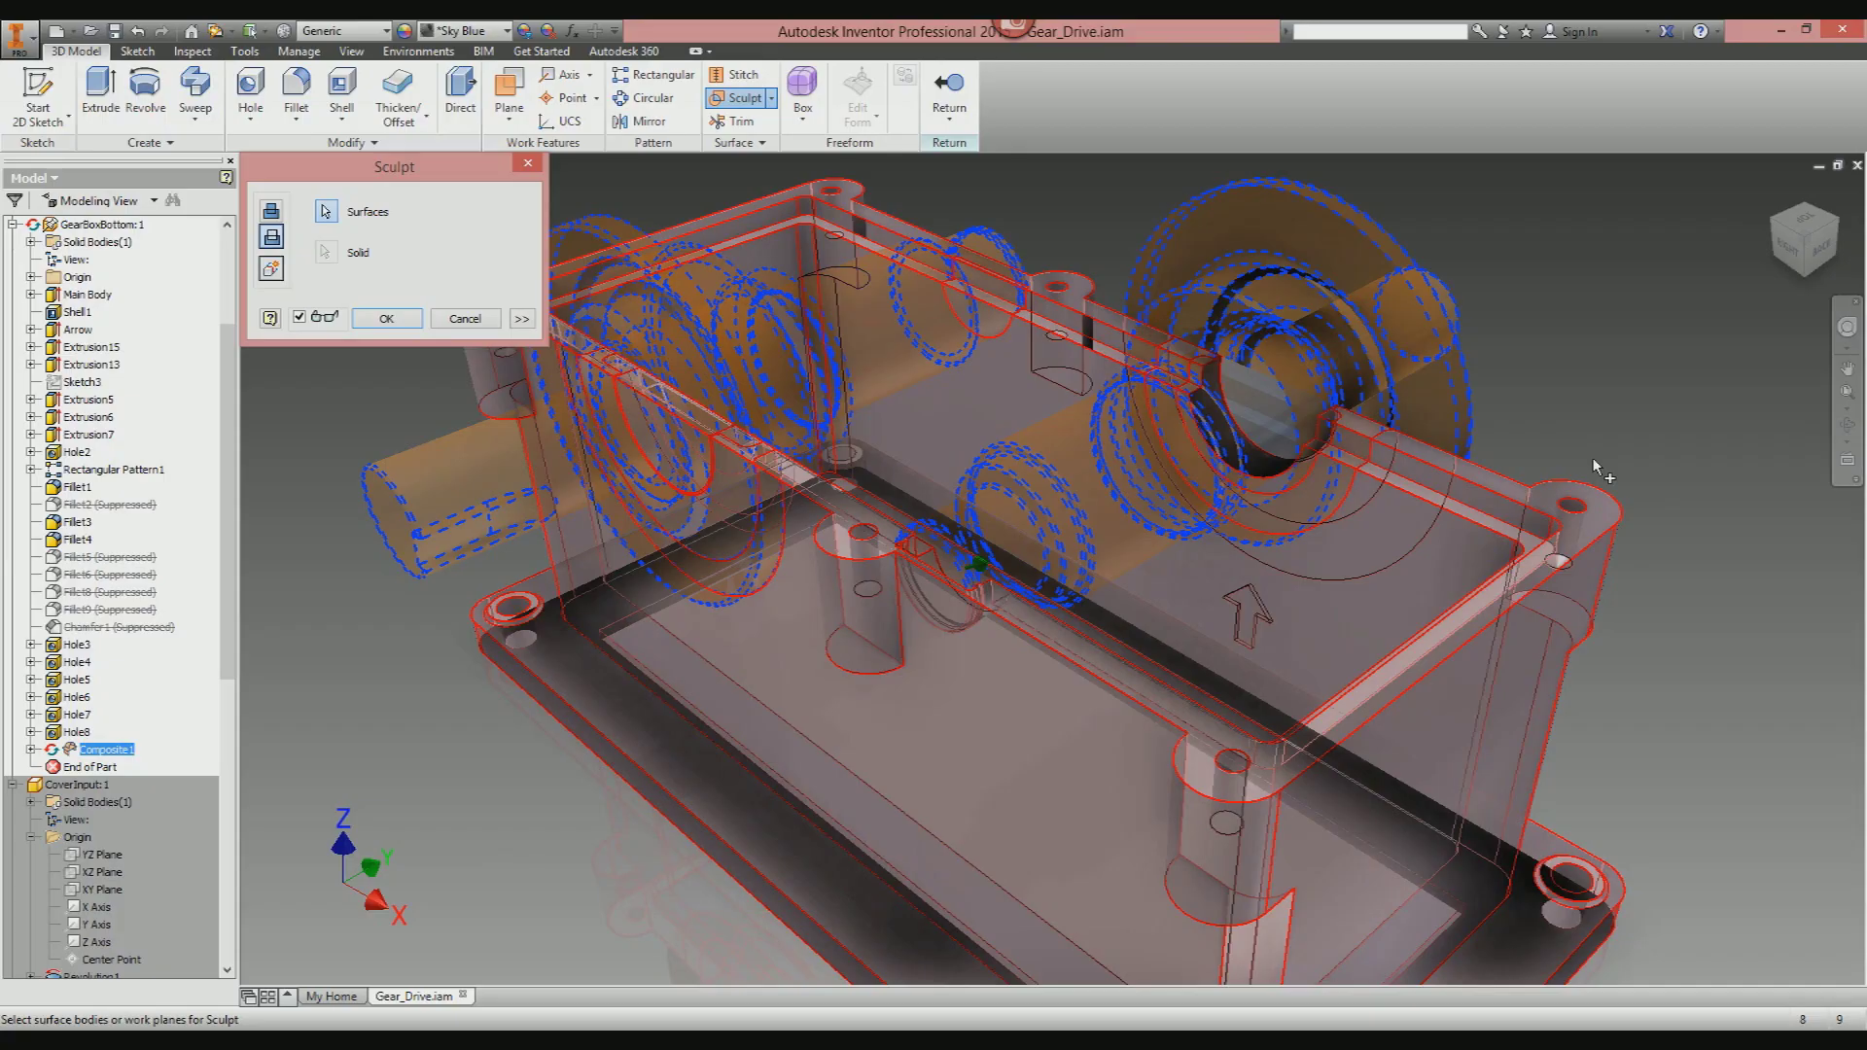
pyautogui.click(303, 320)
pyautogui.click(302, 320)
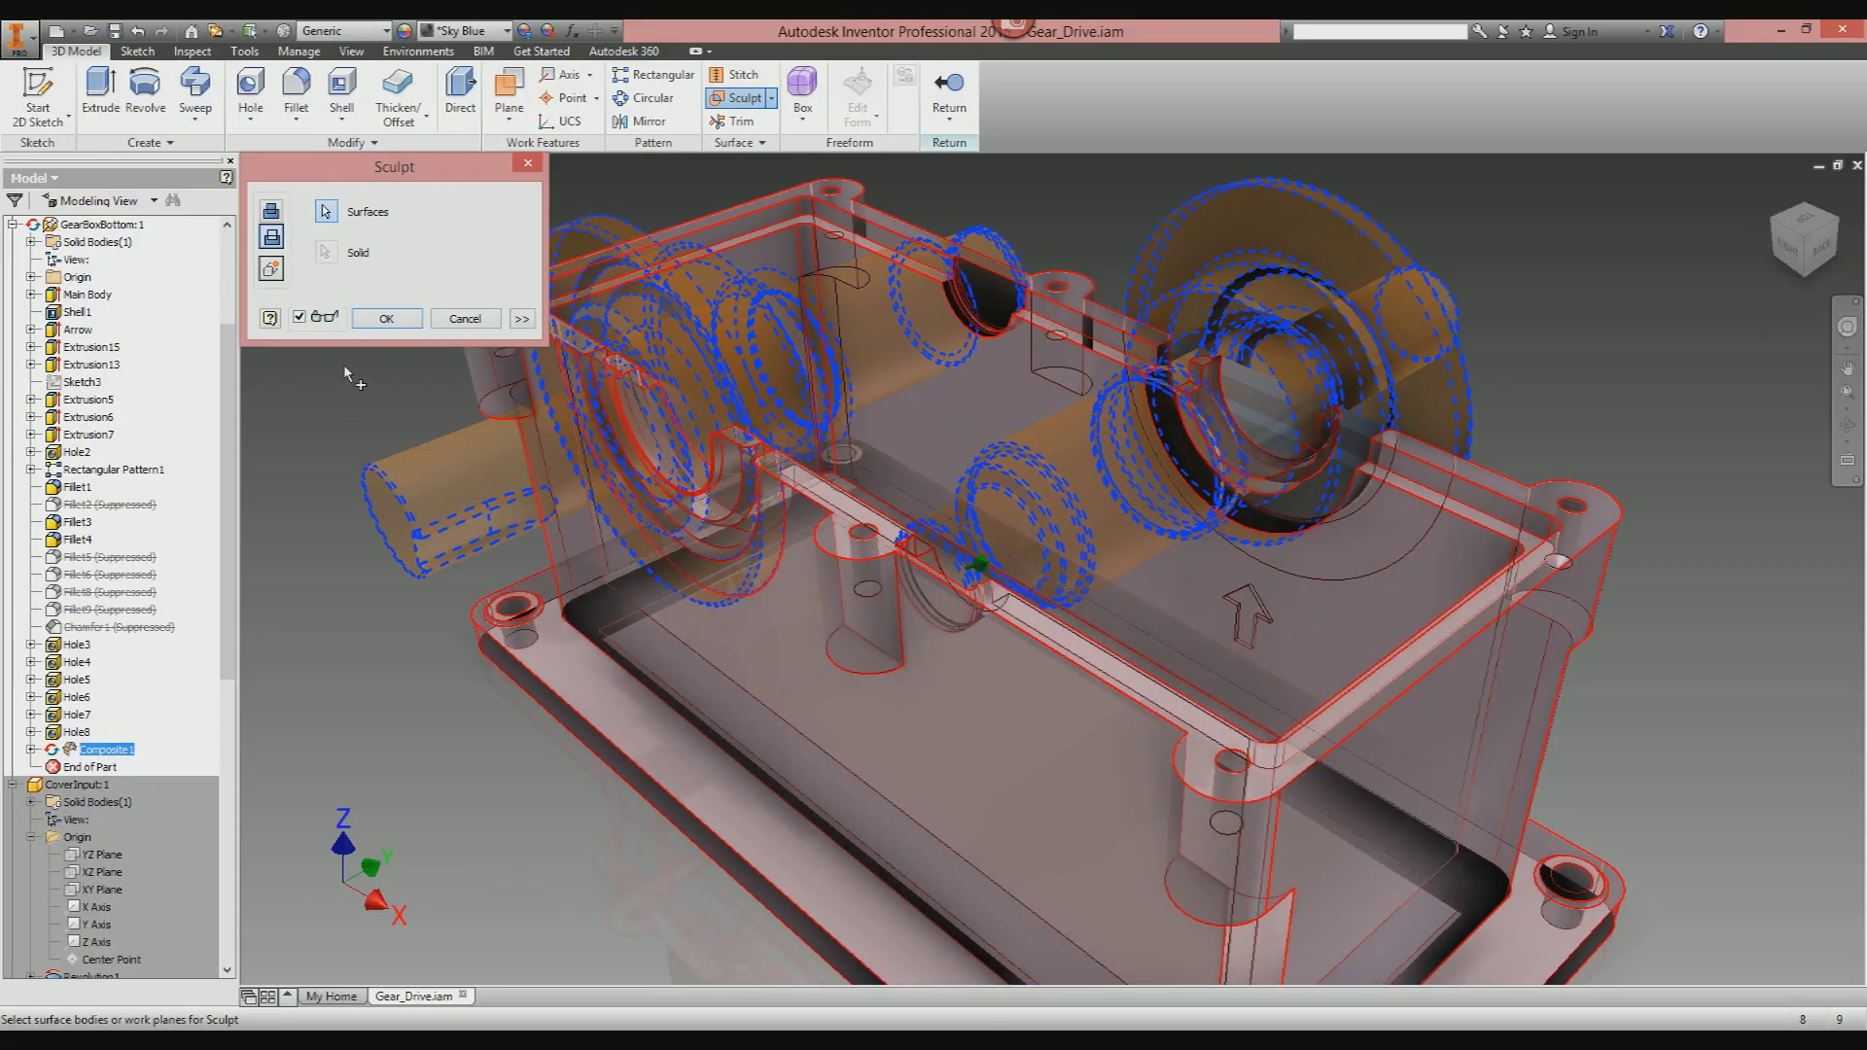
# Set Composite1's side selection so only the housing volume inside the shafts and covers is removed, and create the Sculpt.
pyautogui.click(522, 320)
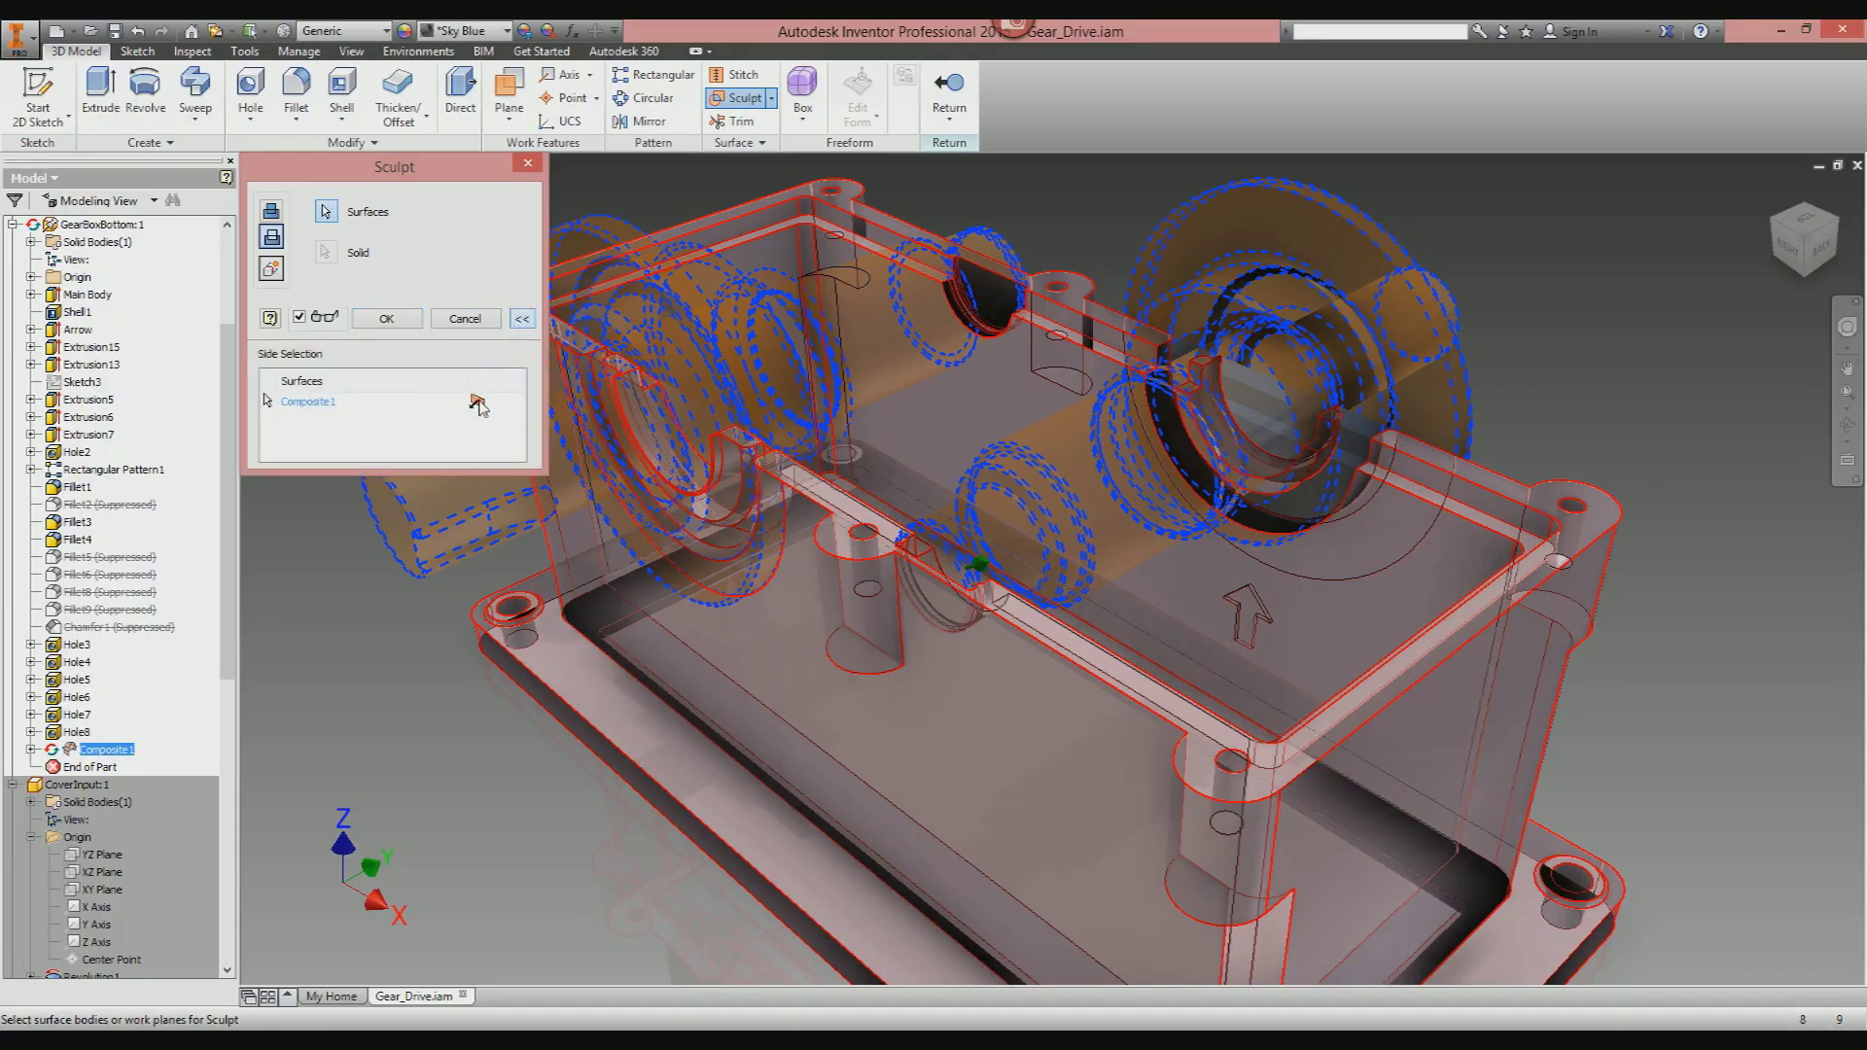
pyautogui.click(477, 404)
pyautogui.click(488, 439)
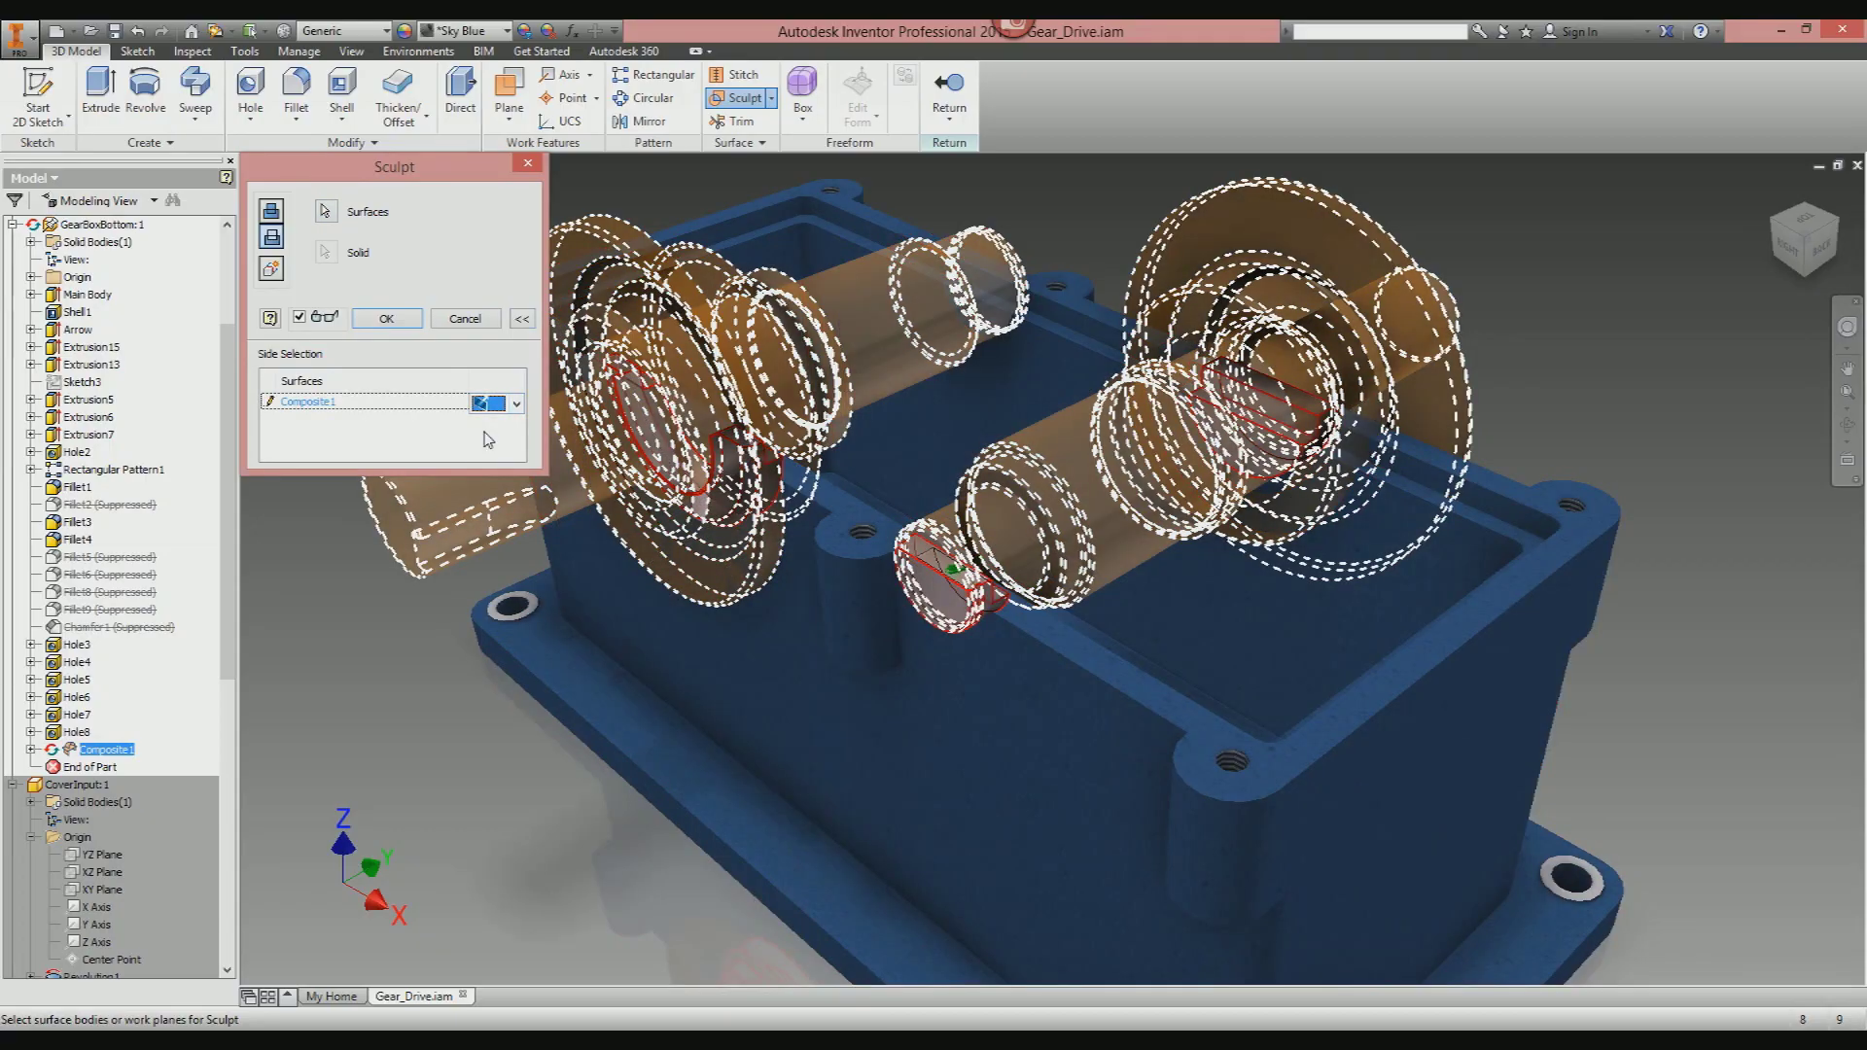
pyautogui.click(488, 407)
pyautogui.click(492, 426)
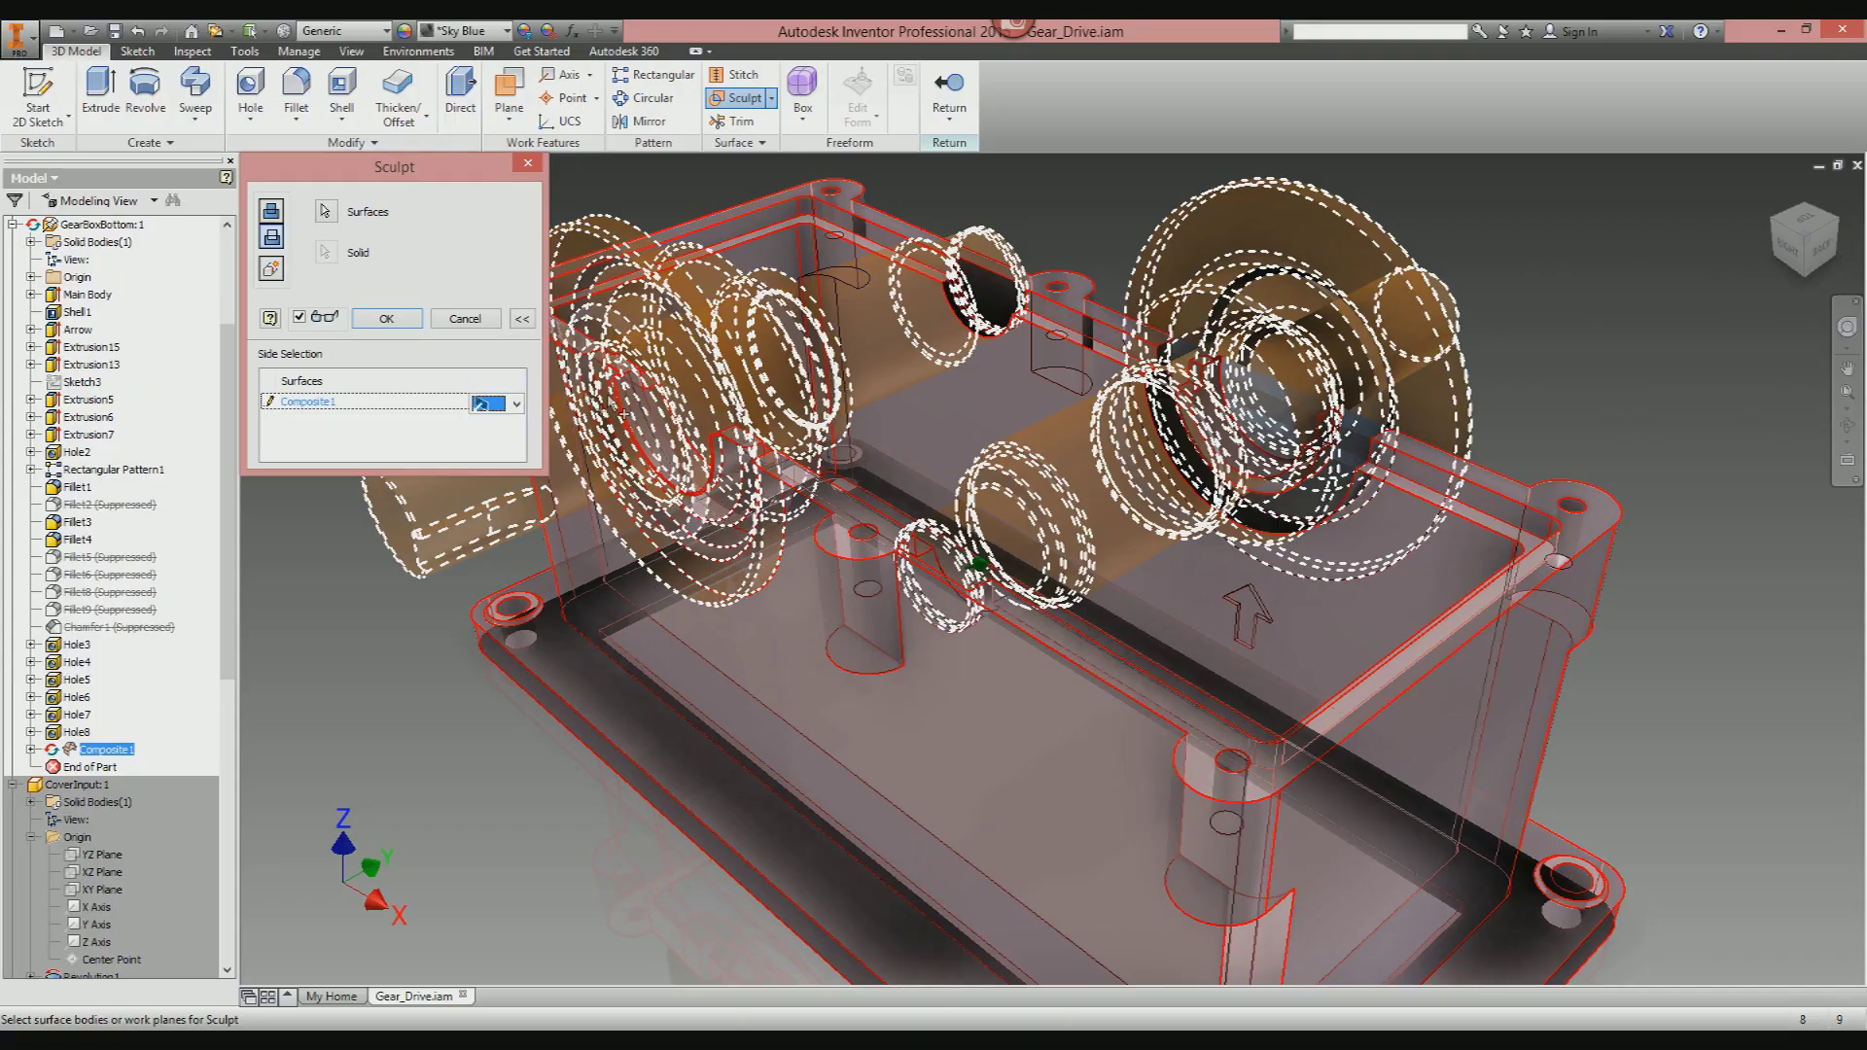
pyautogui.click(500, 418)
pyautogui.click(497, 443)
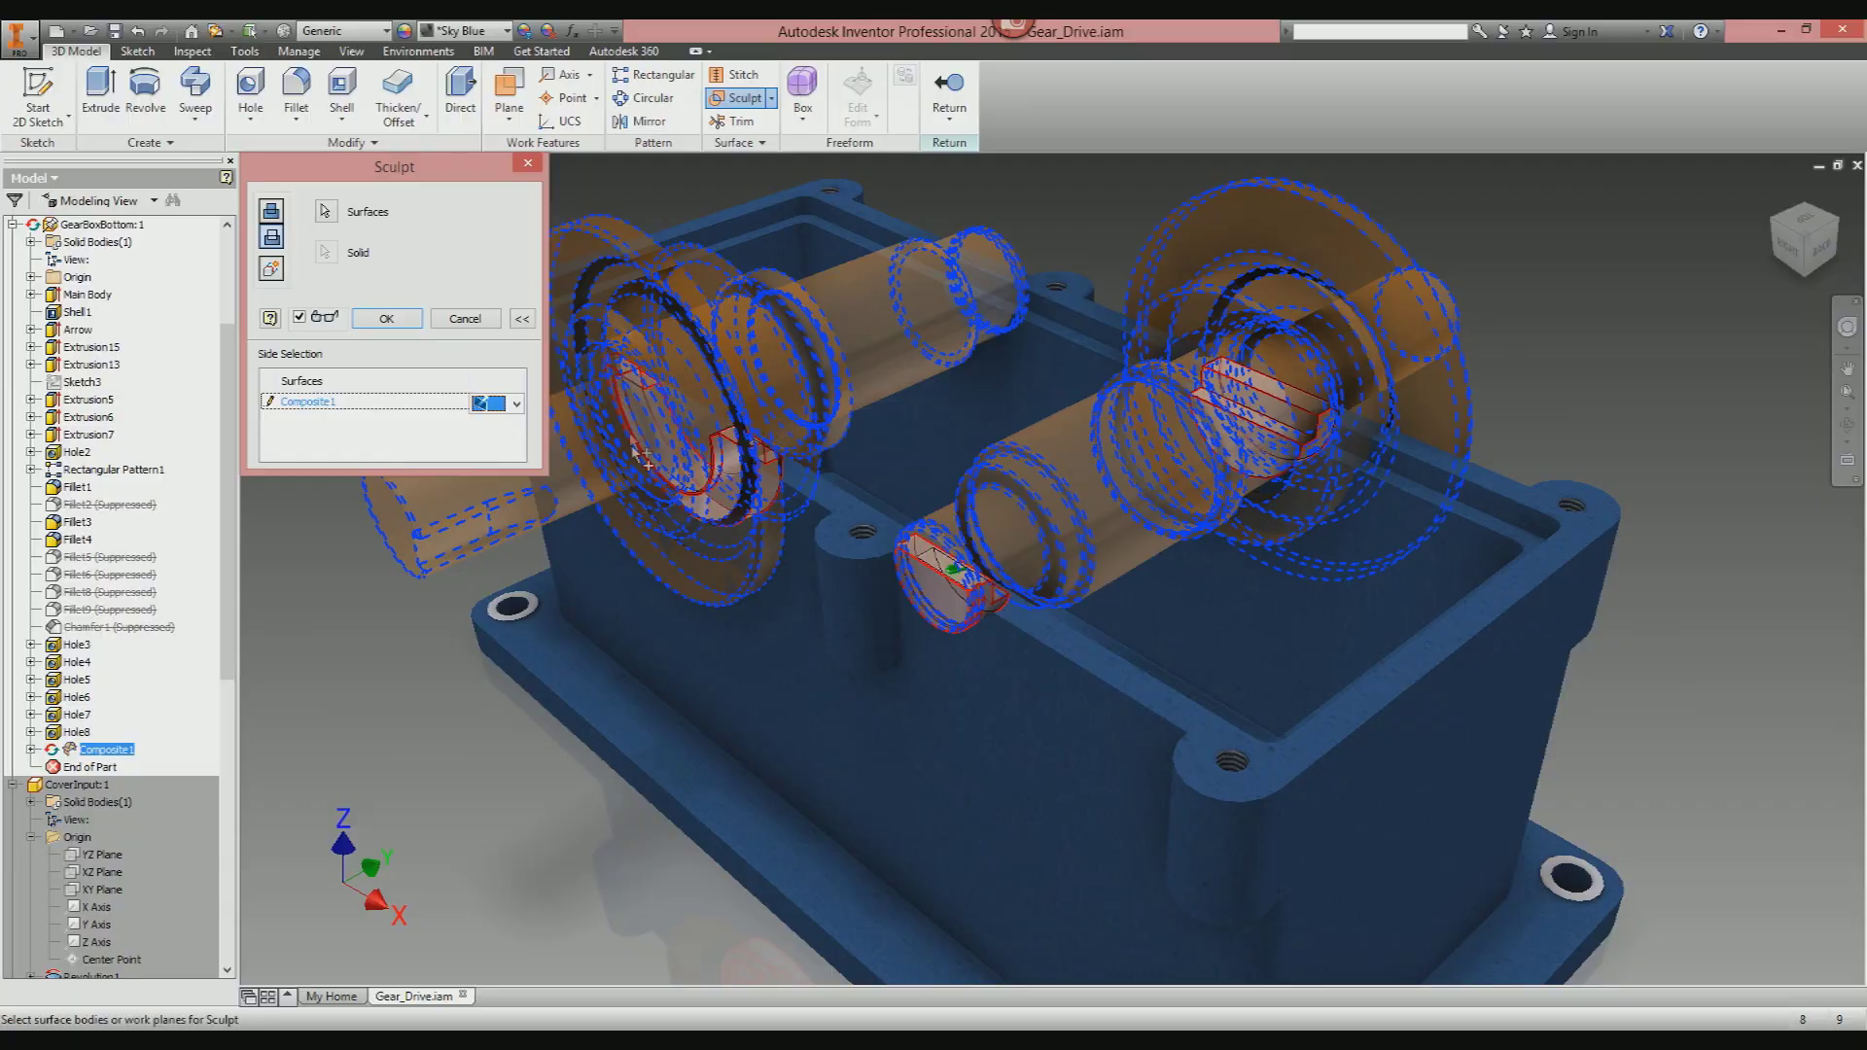
pyautogui.click(382, 314)
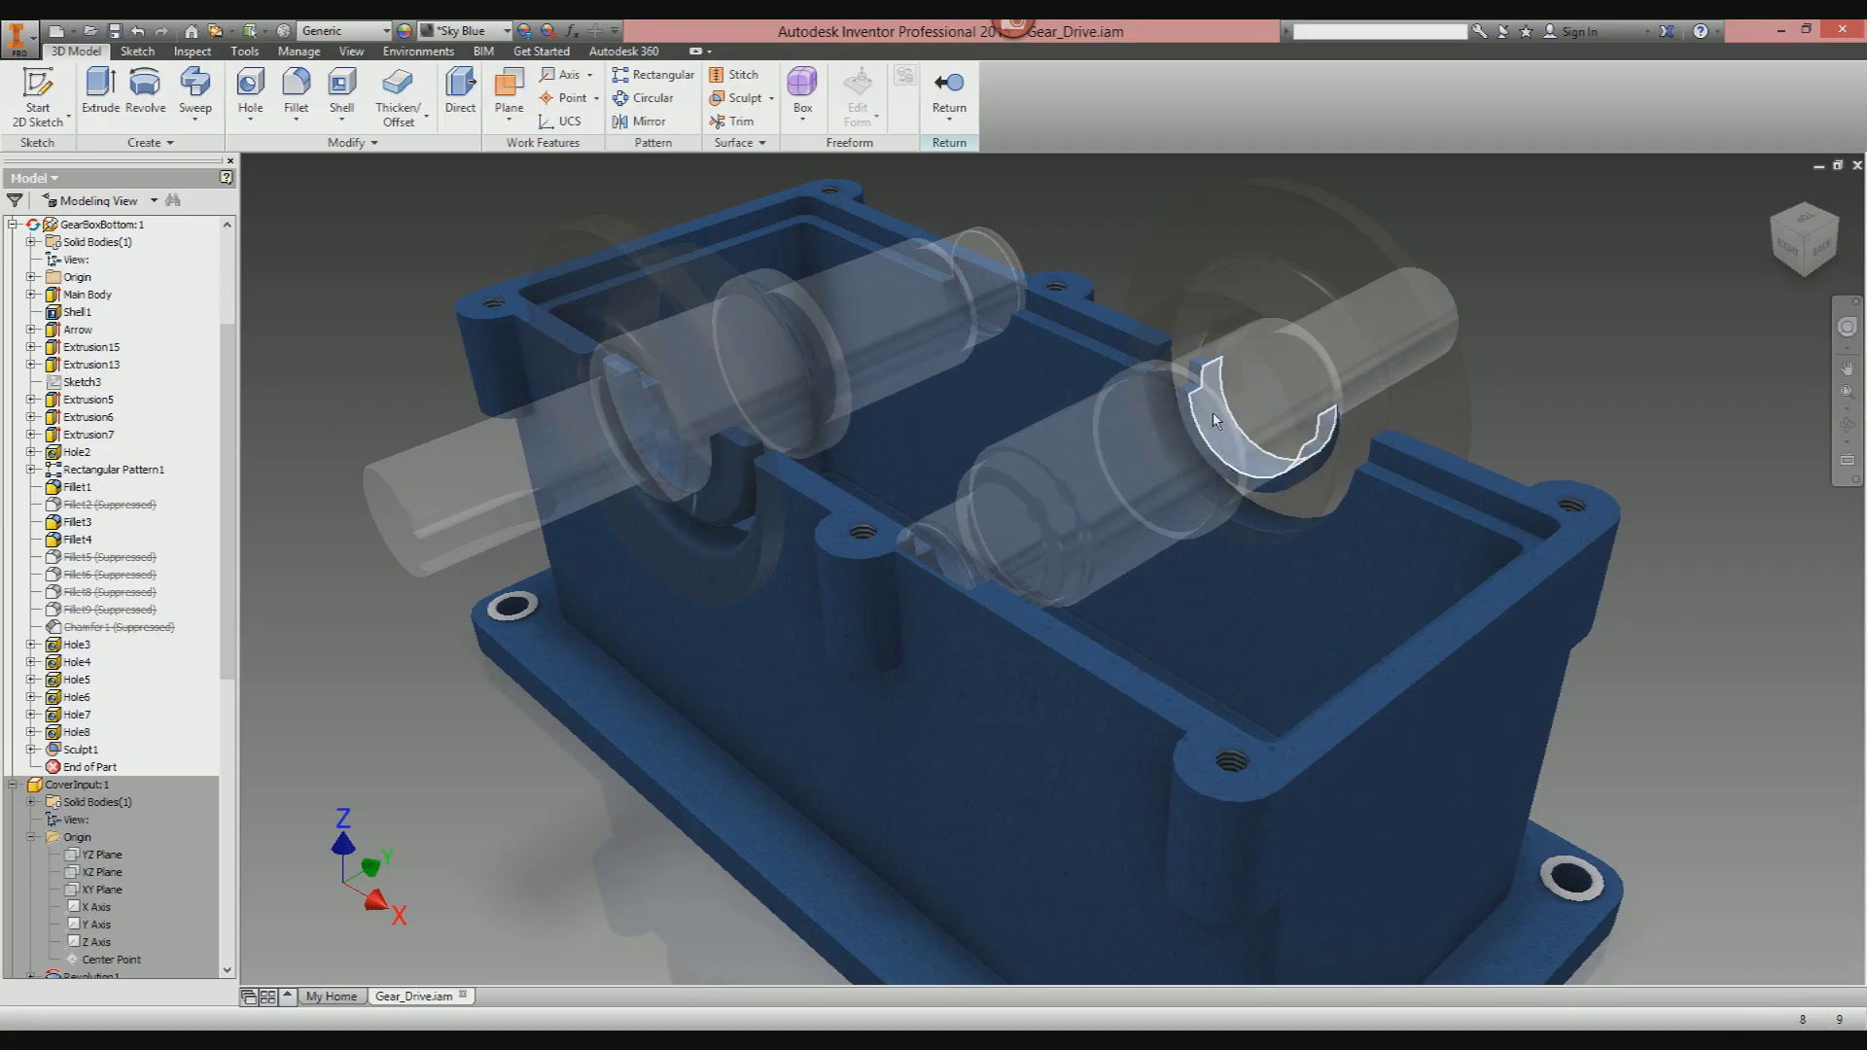
# Remove the leftover pieces of housing inside the cover openings with Delete Face set to lump or void selection.
pyautogui.press('F4')
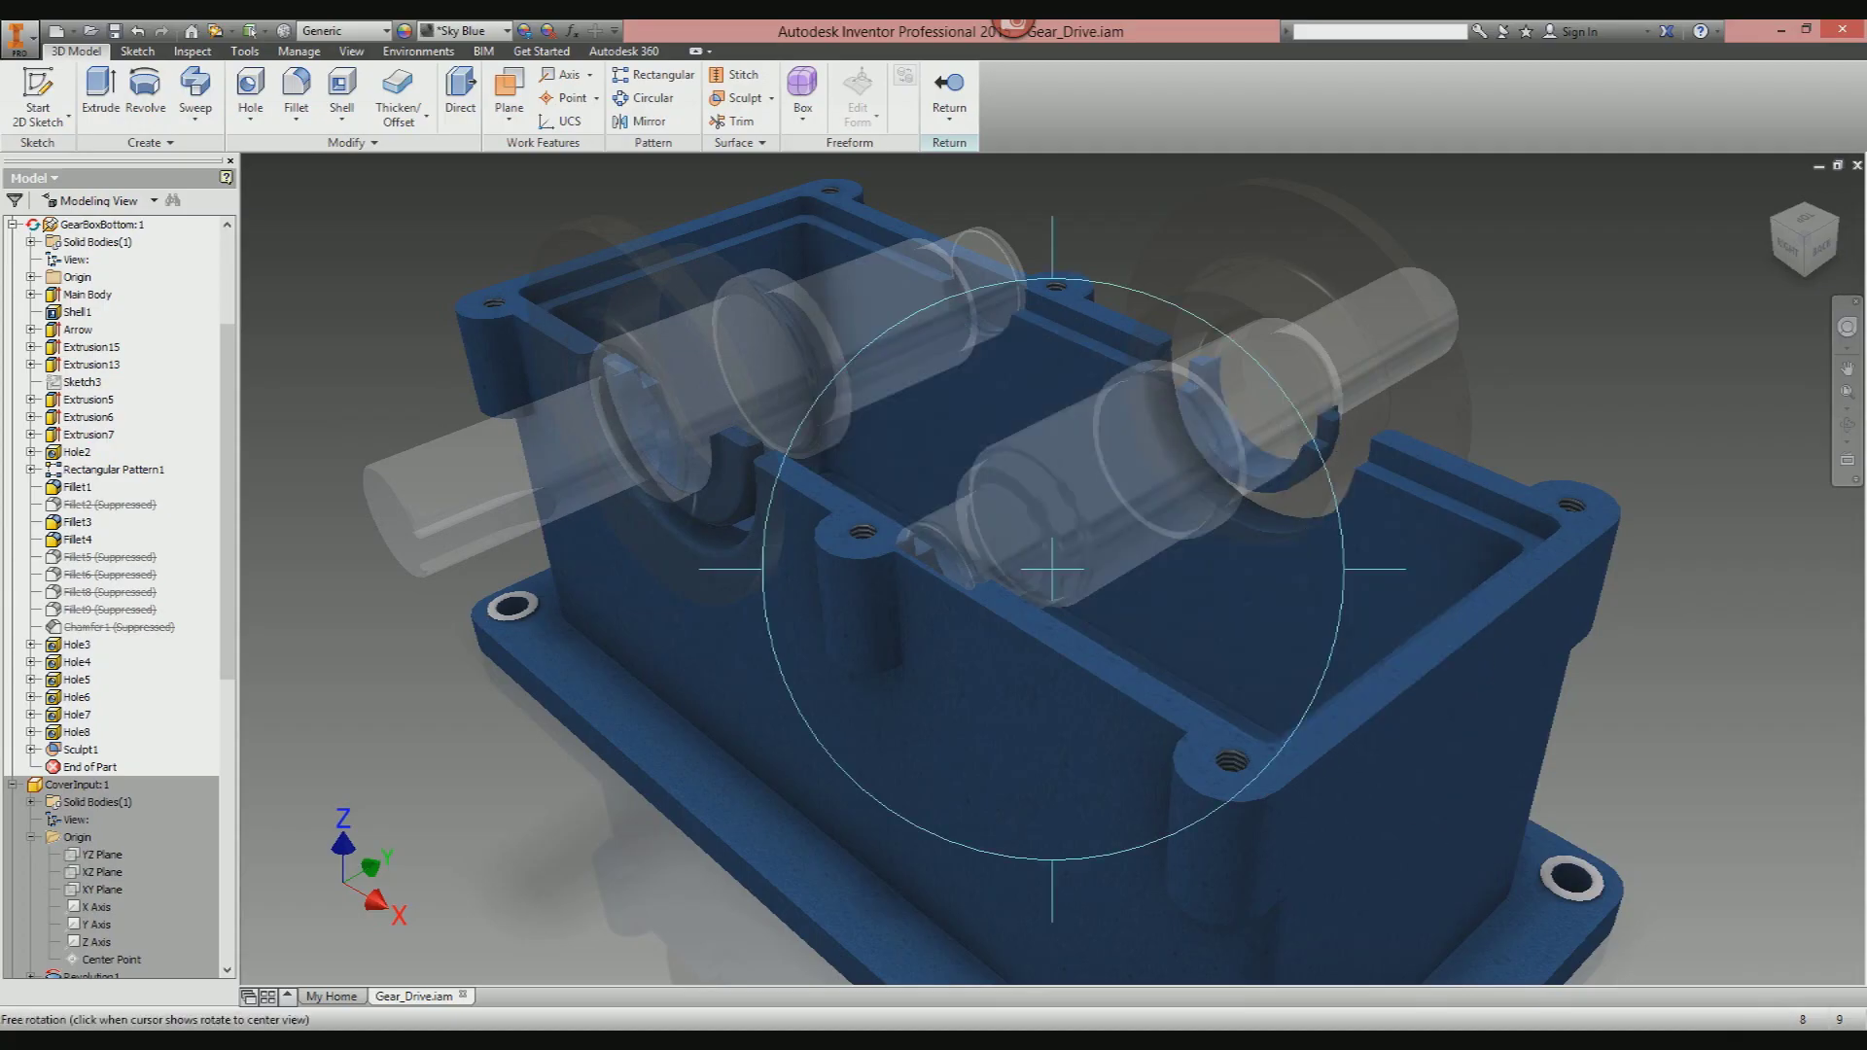
pyautogui.moveTo(1151, 496); pyautogui.dragTo(967, 408)
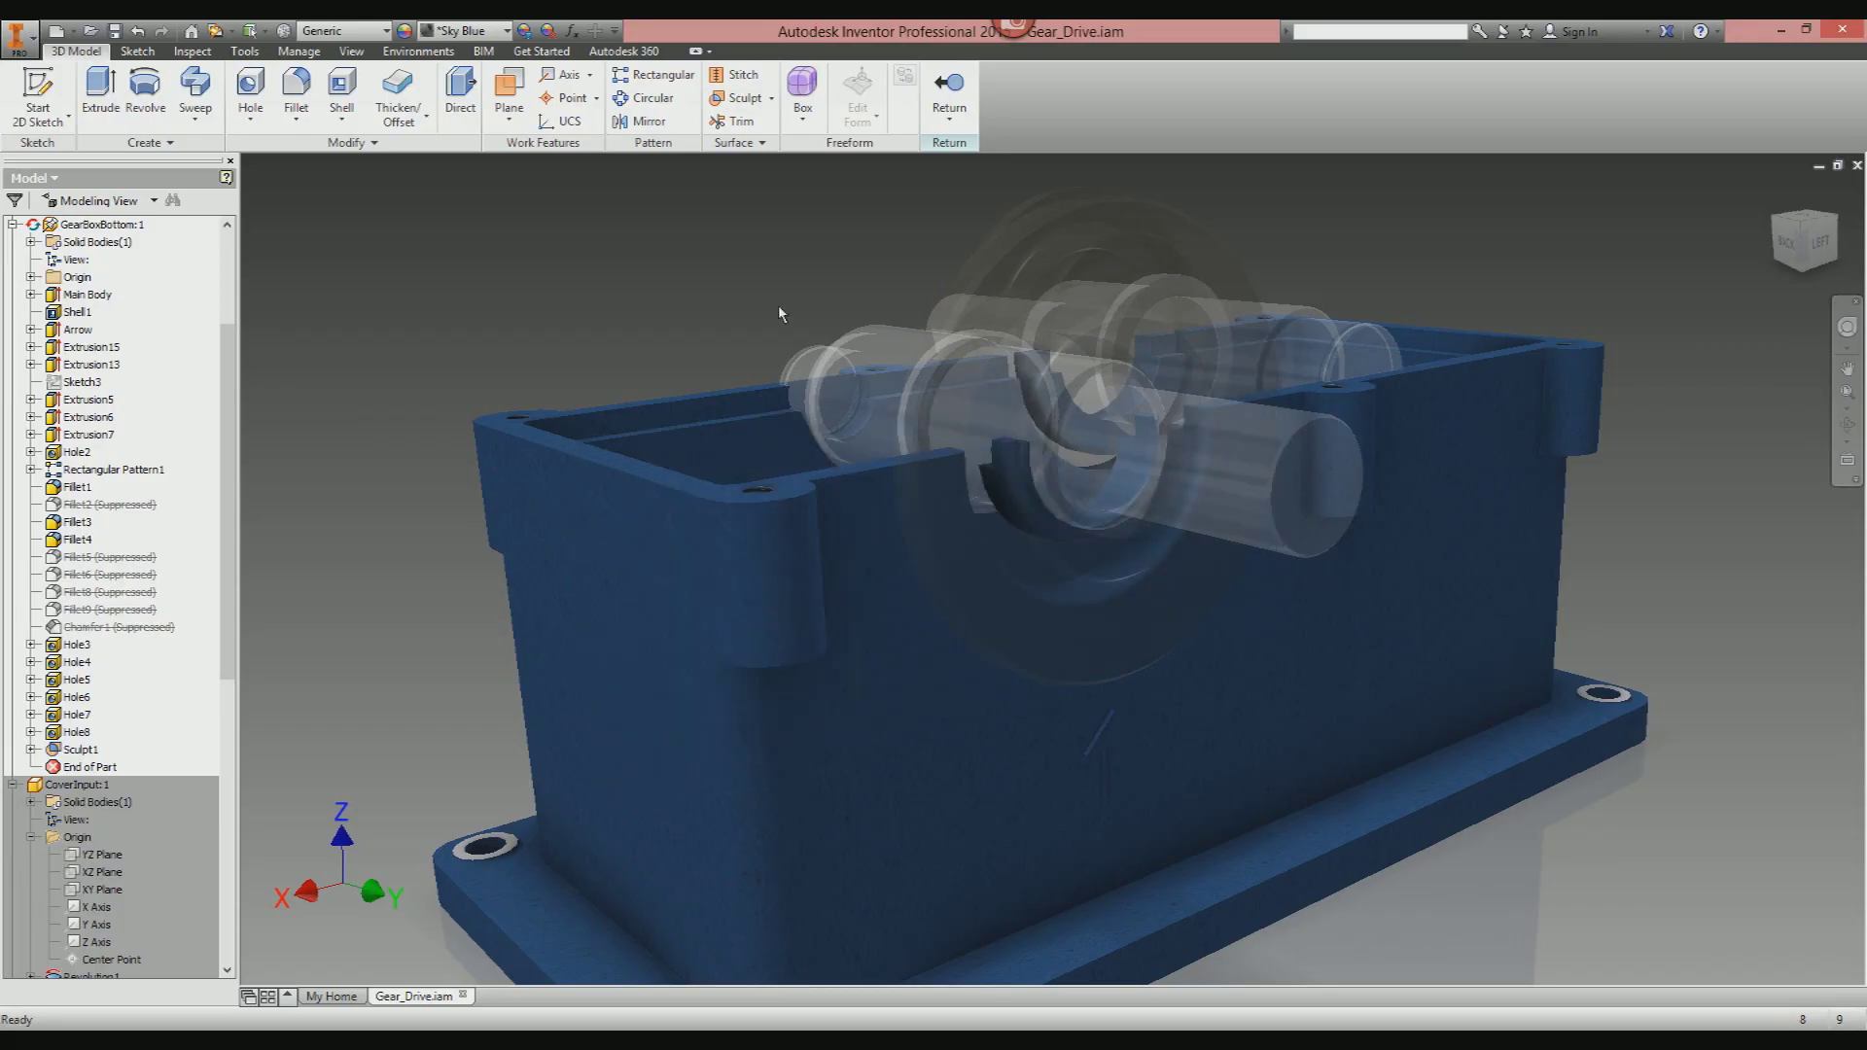
pyautogui.click(356, 146)
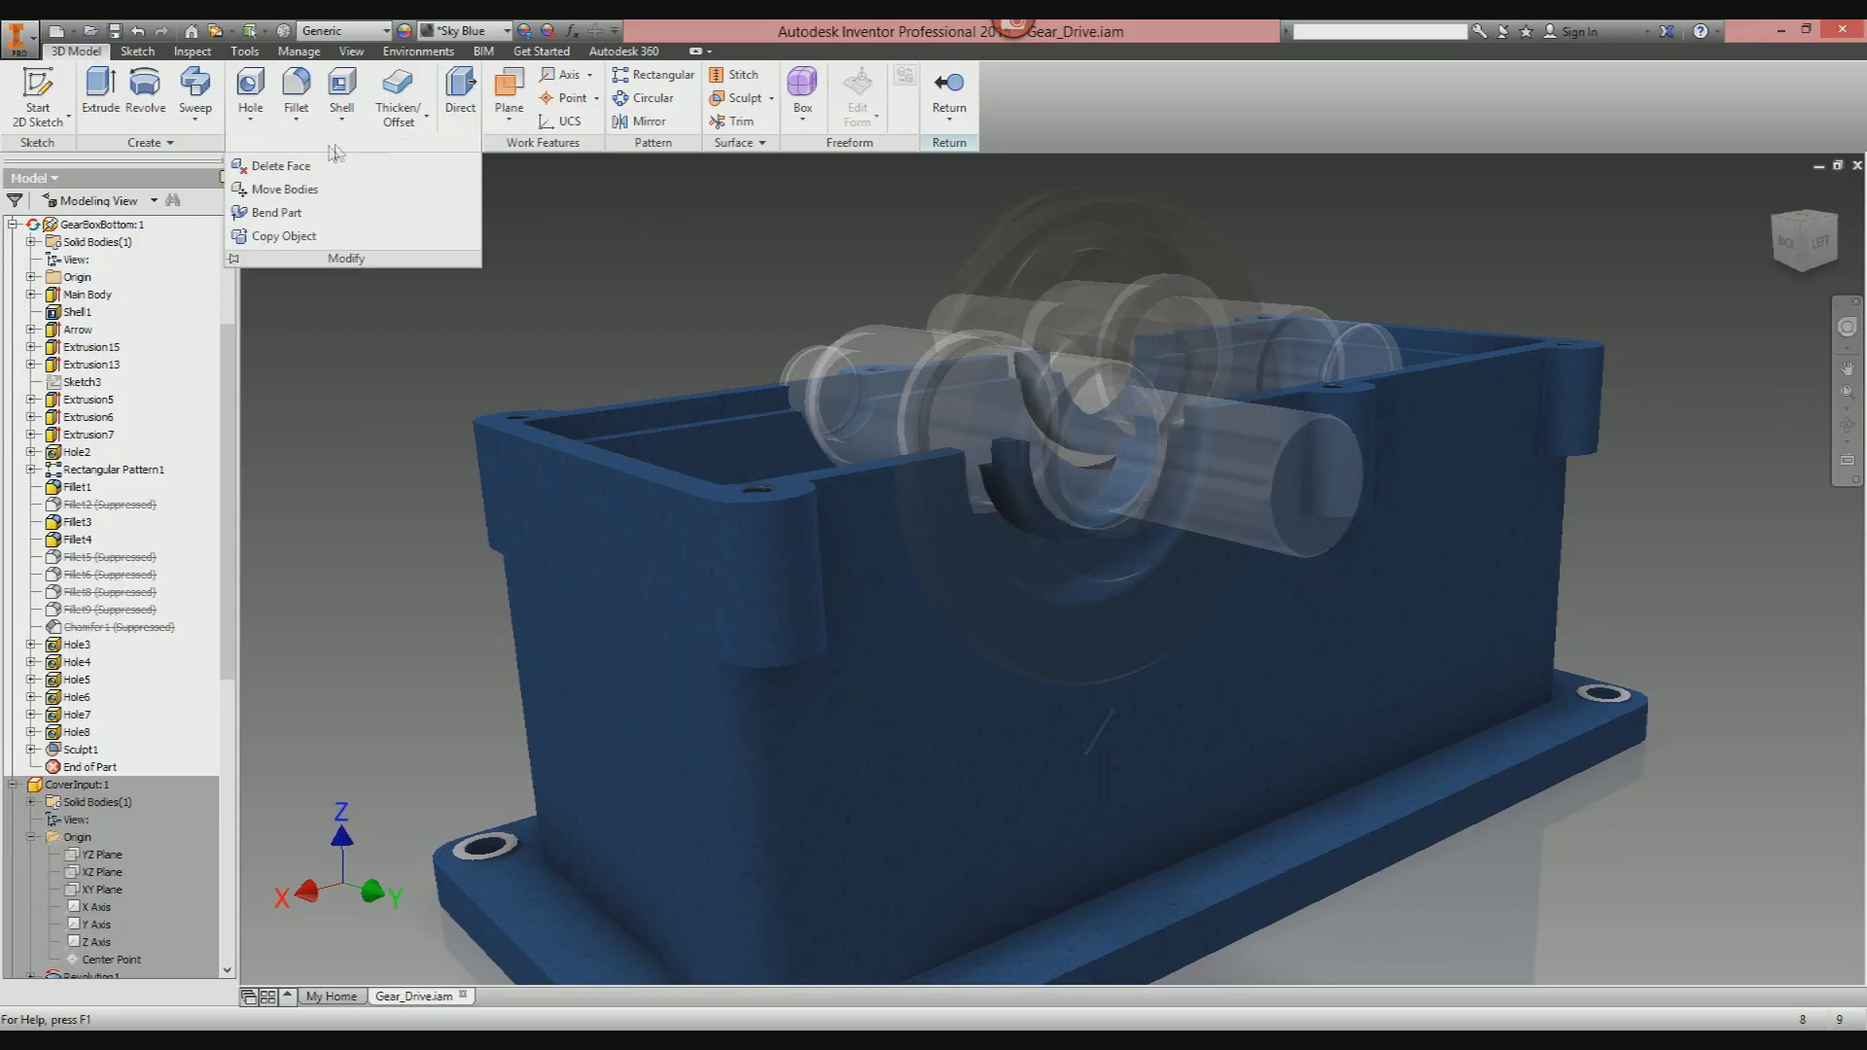
pyautogui.click(283, 168)
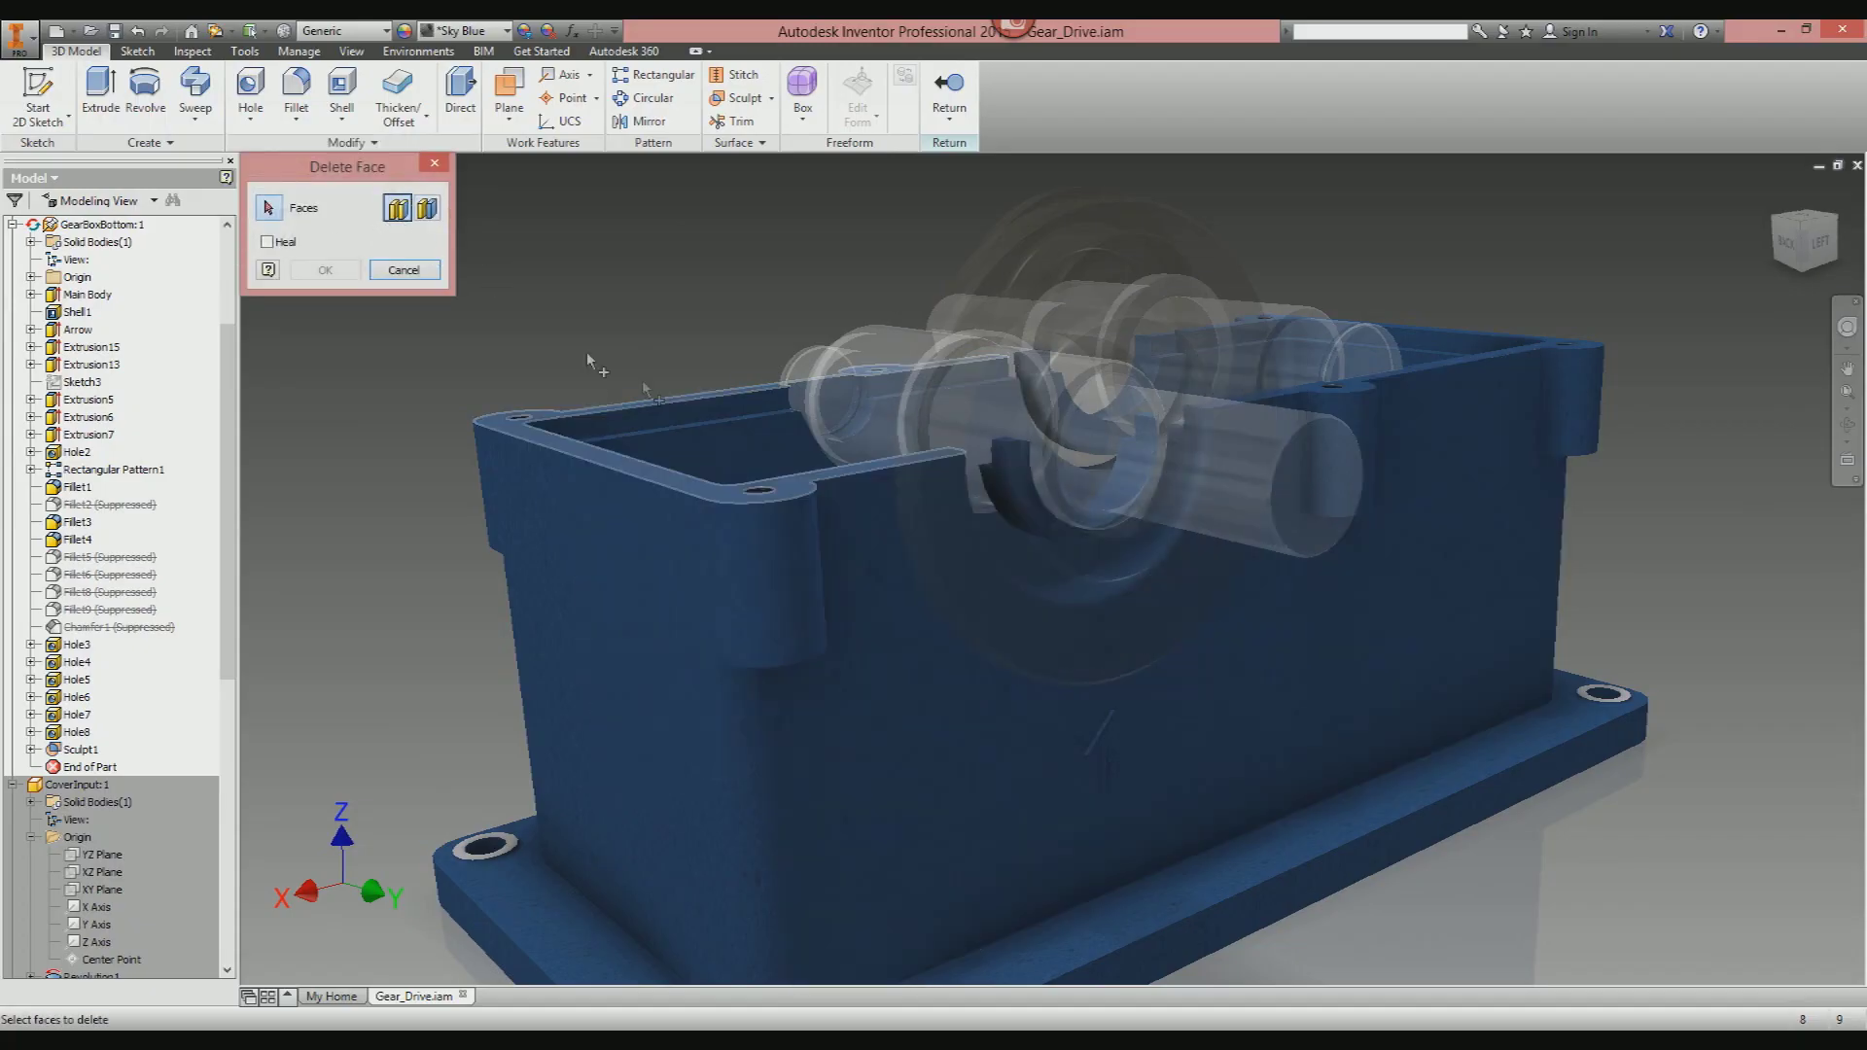
pyautogui.click(426, 212)
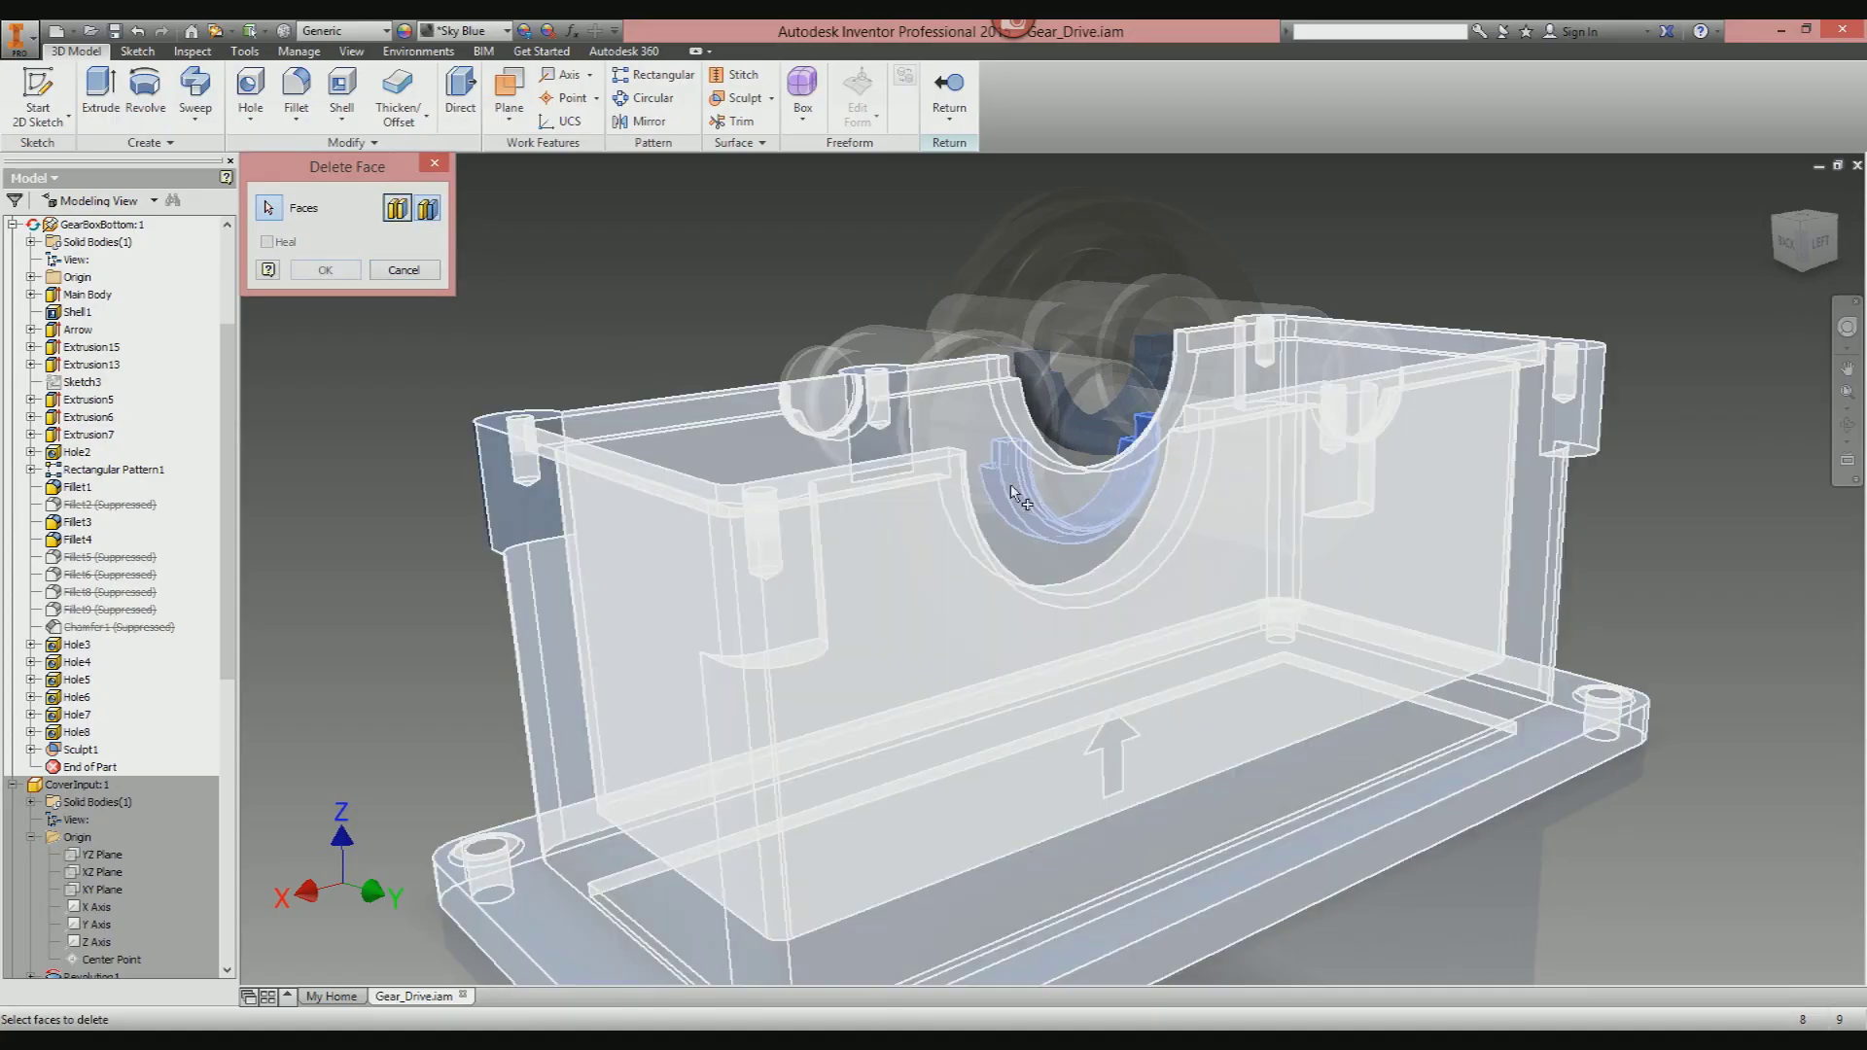
pyautogui.click(1016, 496)
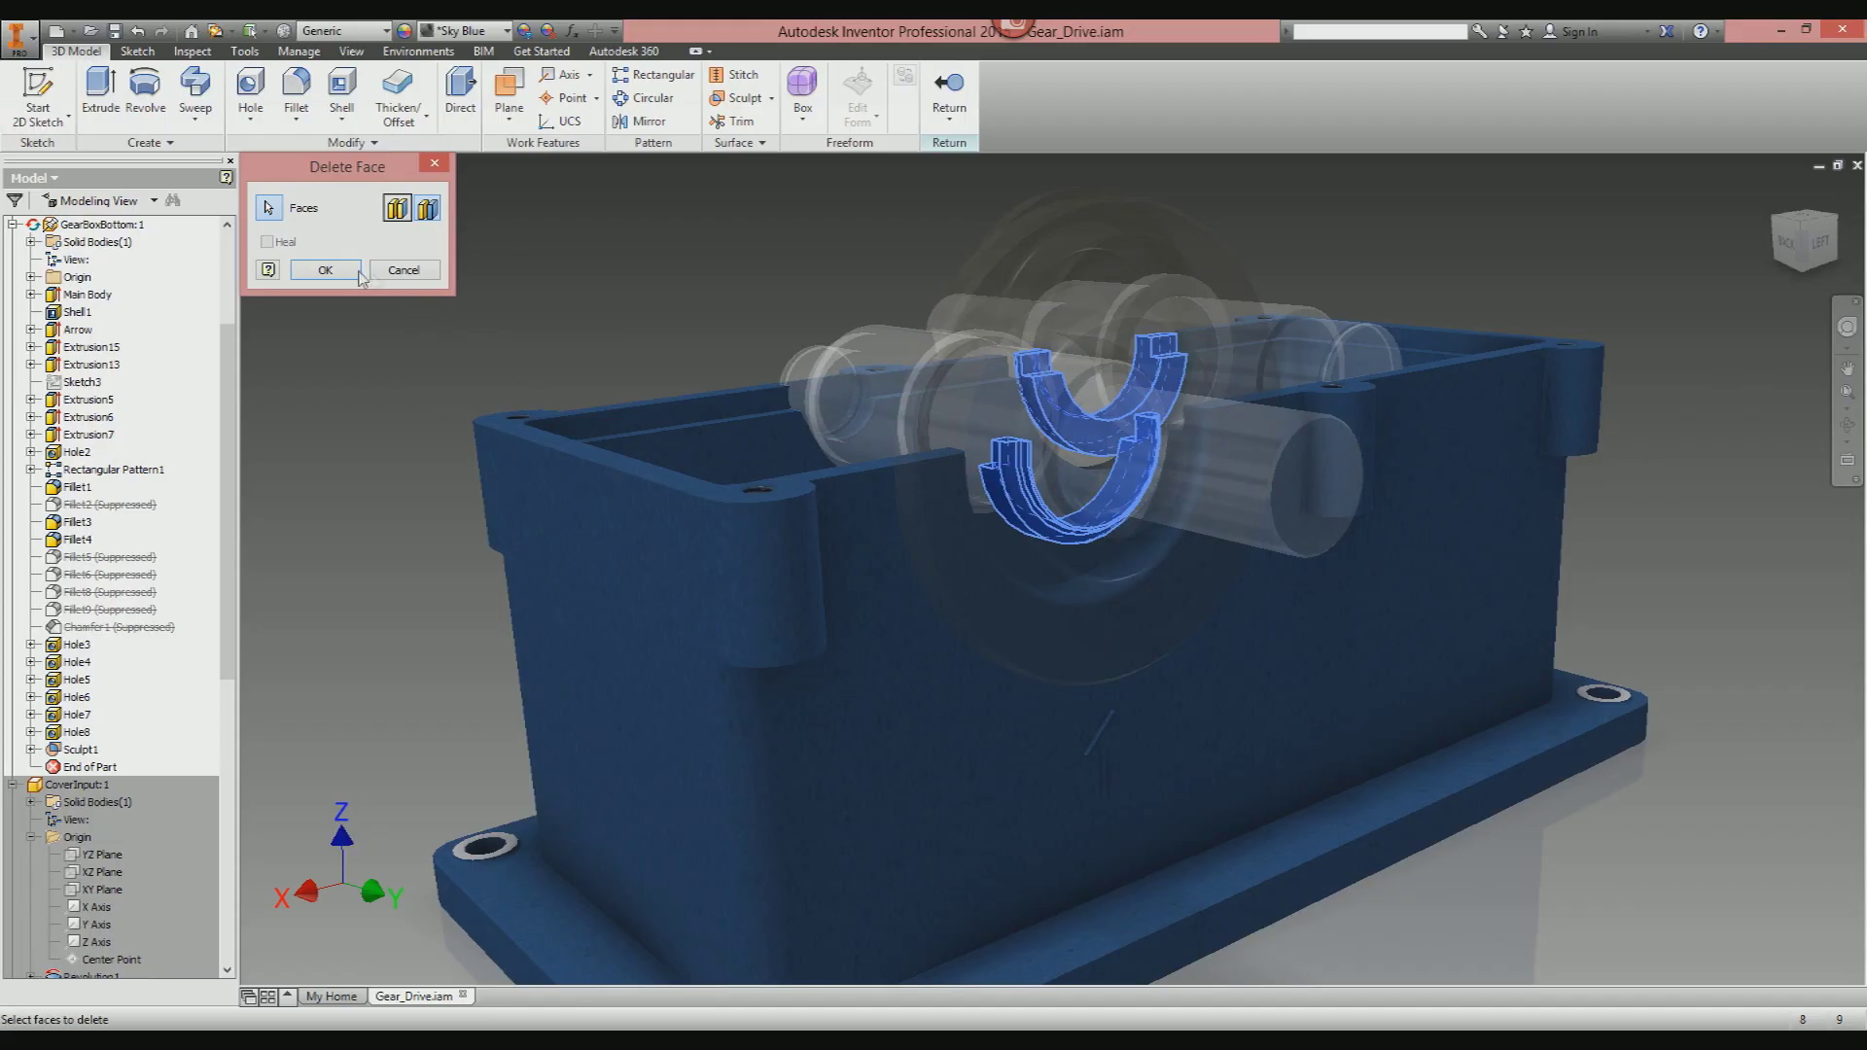
pyautogui.click(325, 270)
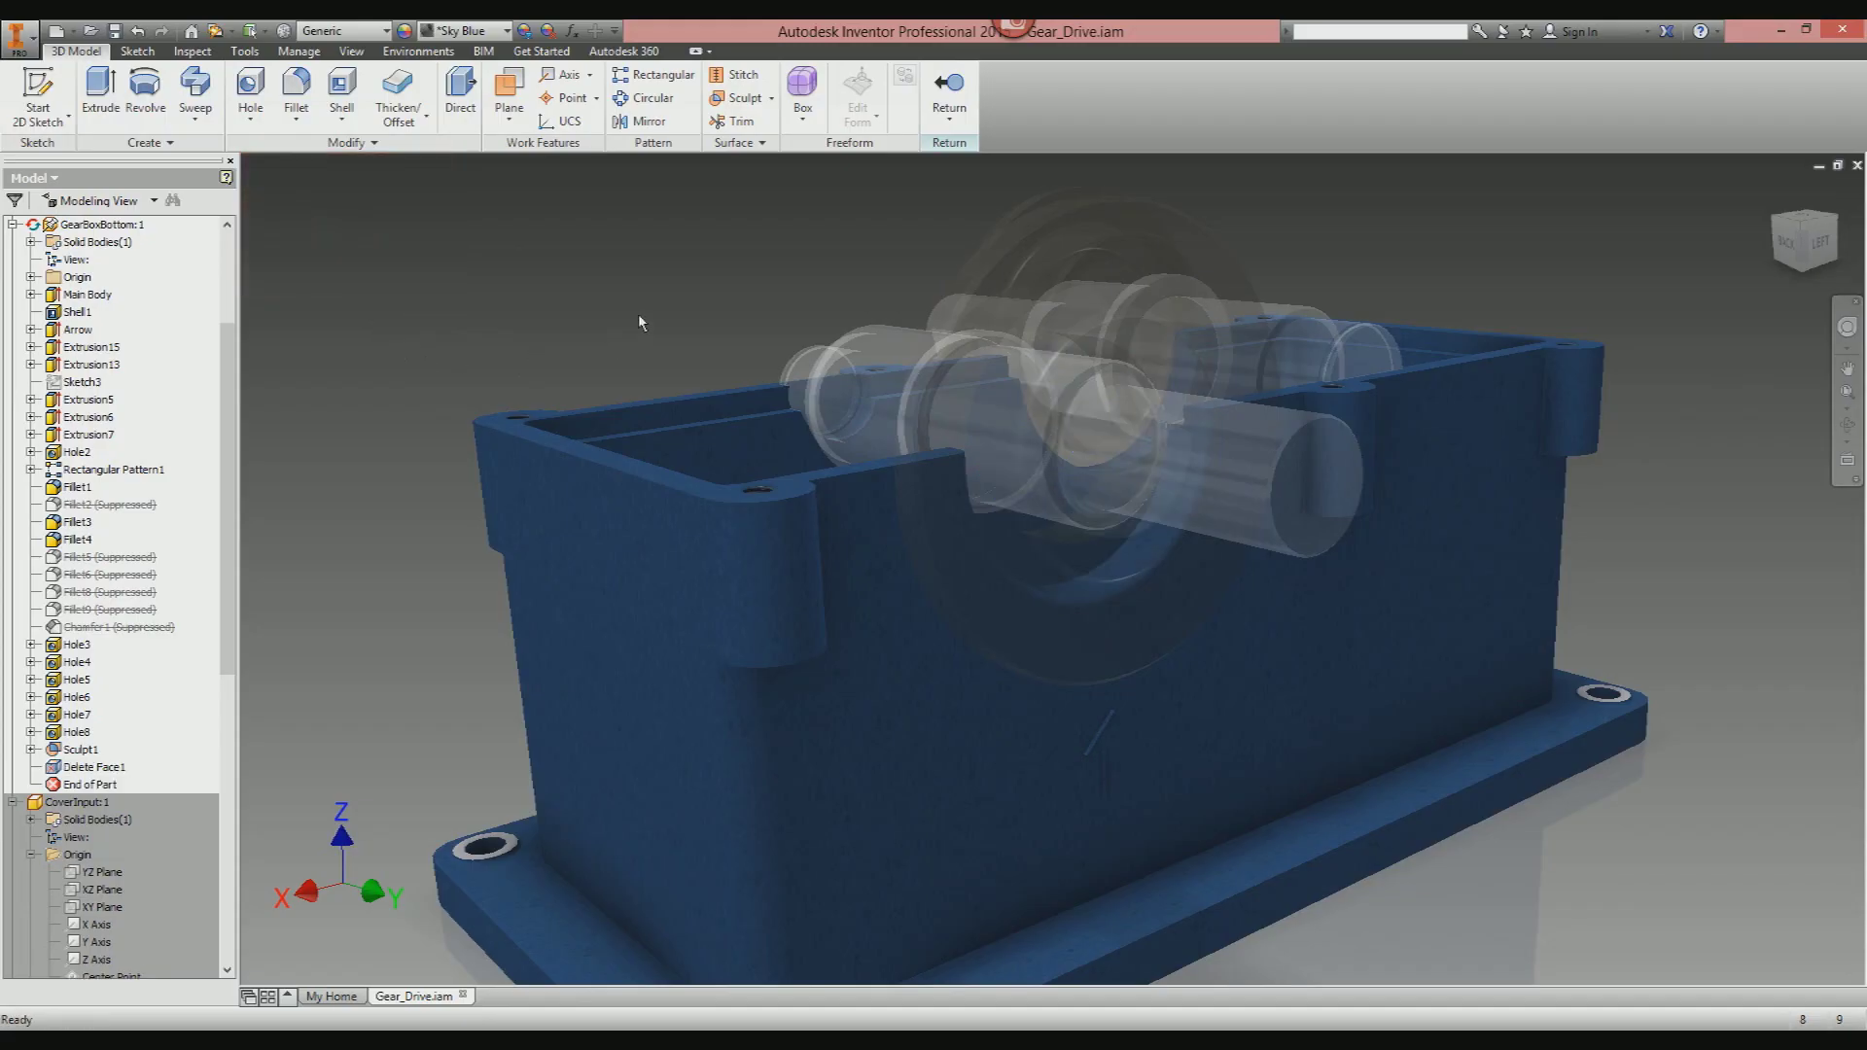
# Finish editing the housing, return to the assembly and view the shafts and covers from the opposite side.
pyautogui.press('F4')
pyautogui.moveTo(720, 218); pyautogui.dragTo(1012, 206)
pyautogui.click(950, 93)
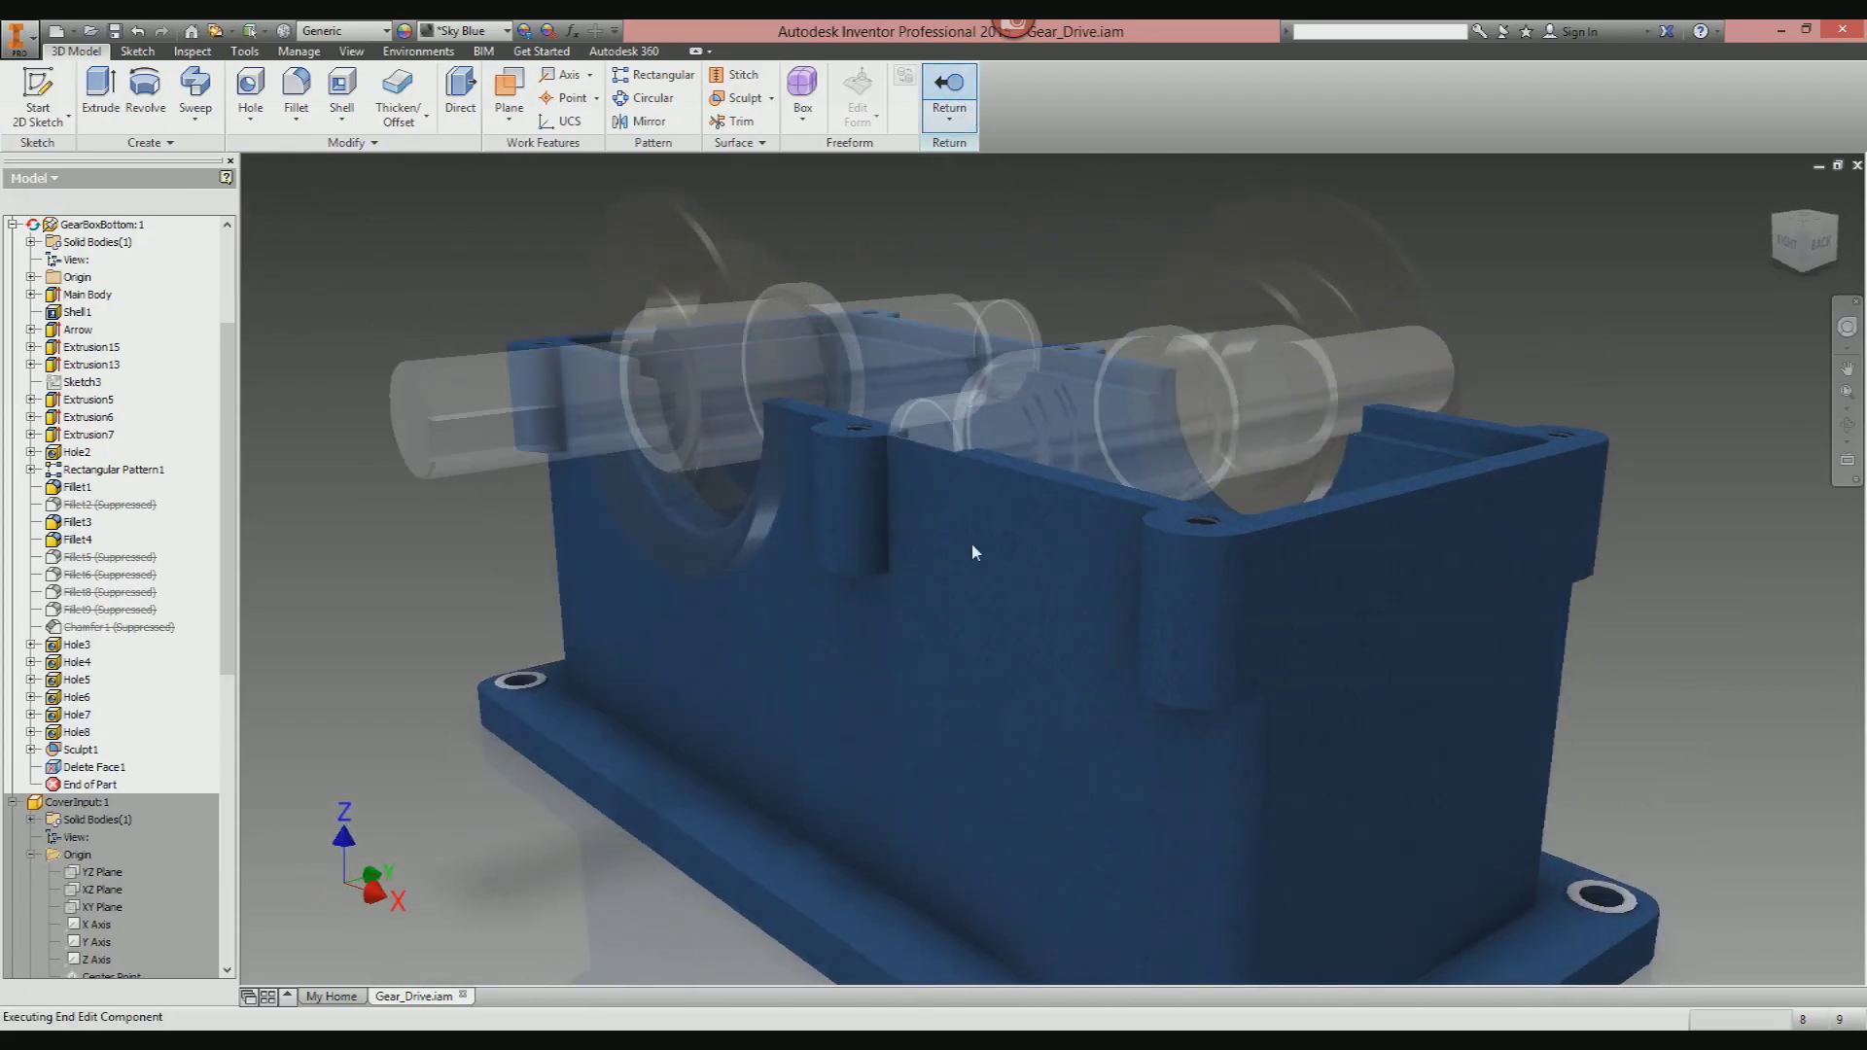
pyautogui.keyDown('shift'); pyautogui.moveTo(1051, 564); pyautogui.dragTo(788, 554, button='middle'); pyautogui.keyUp('shift')
pyautogui.keyDown('shift'); pyautogui.moveTo(749, 437); pyautogui.dragTo(815, 542, button='middle'); pyautogui.keyUp('shift')
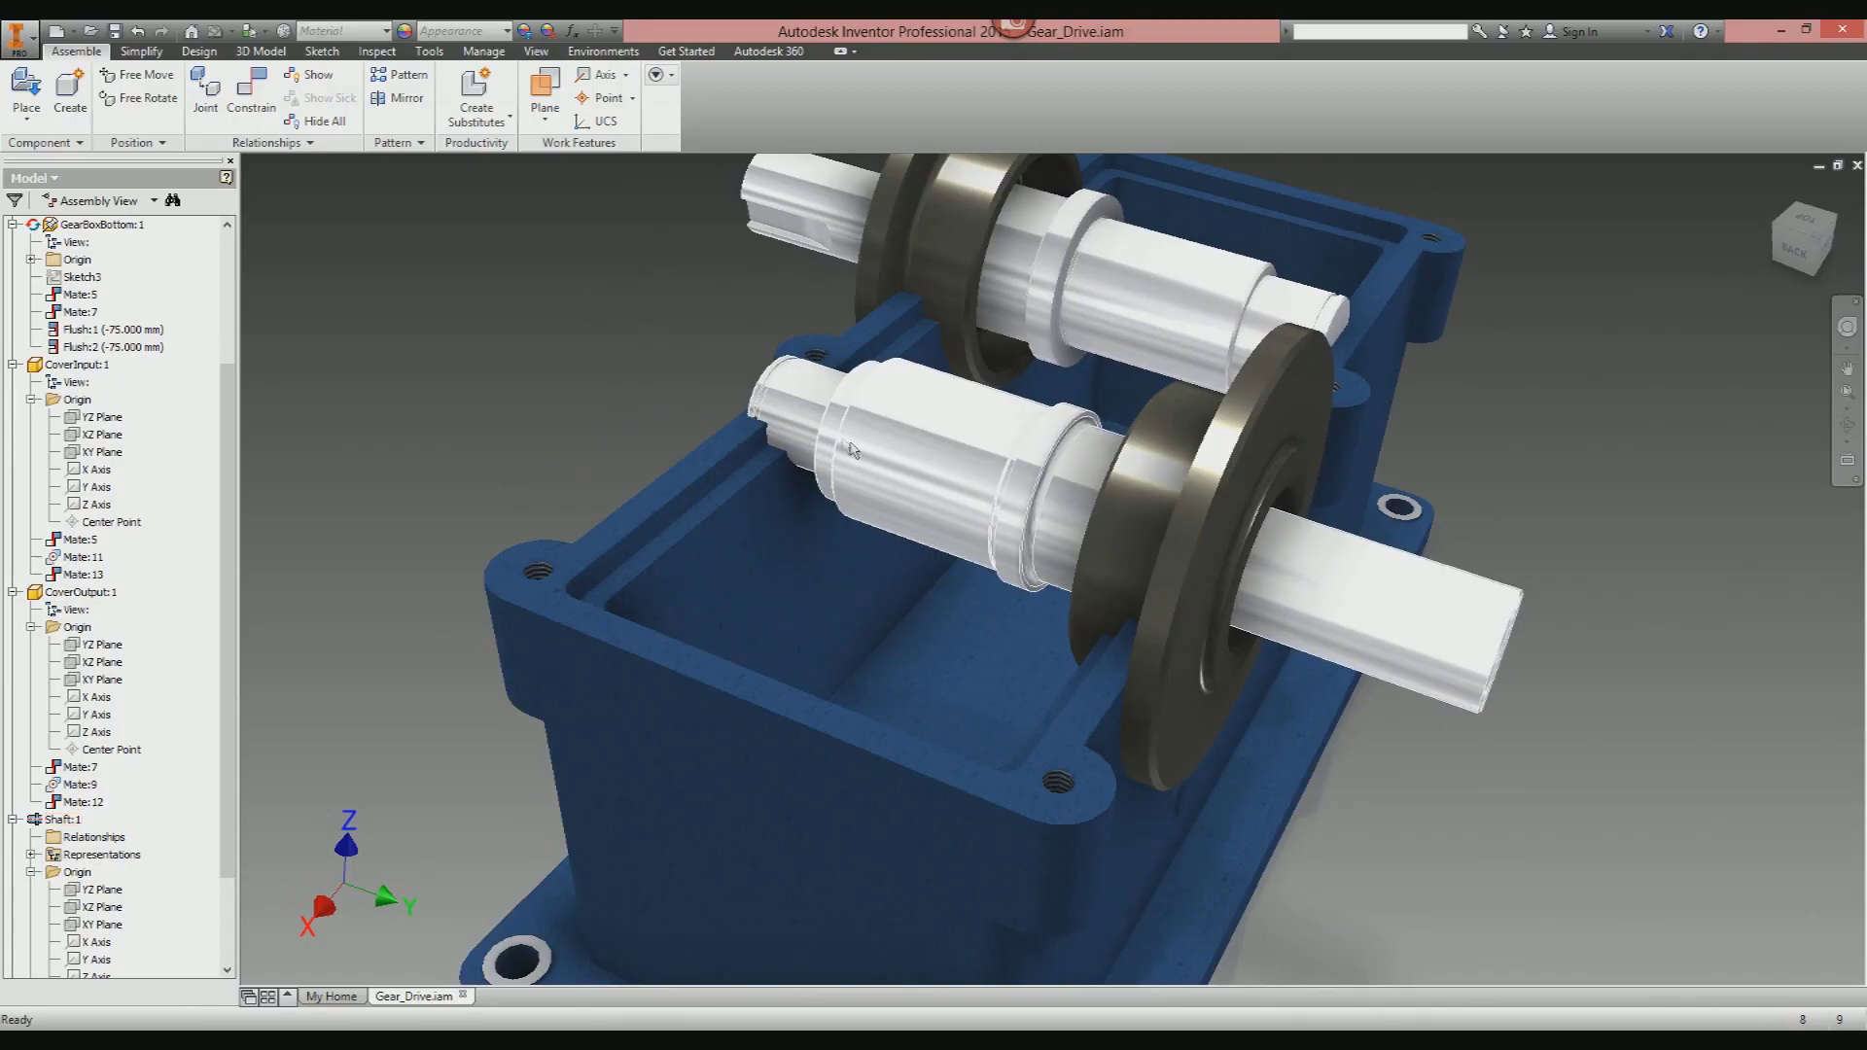
# Slide the nearer shaft slightly along its axis in both directions and inspect its fit in the housing.
pyautogui.moveTo(854, 443)
pyautogui.mouseDown()
pyautogui.moveTo(985, 465)
pyautogui.moveTo(850, 452)
pyautogui.moveTo(984, 481)
pyautogui.moveTo(874, 456)
pyautogui.mouseUp()
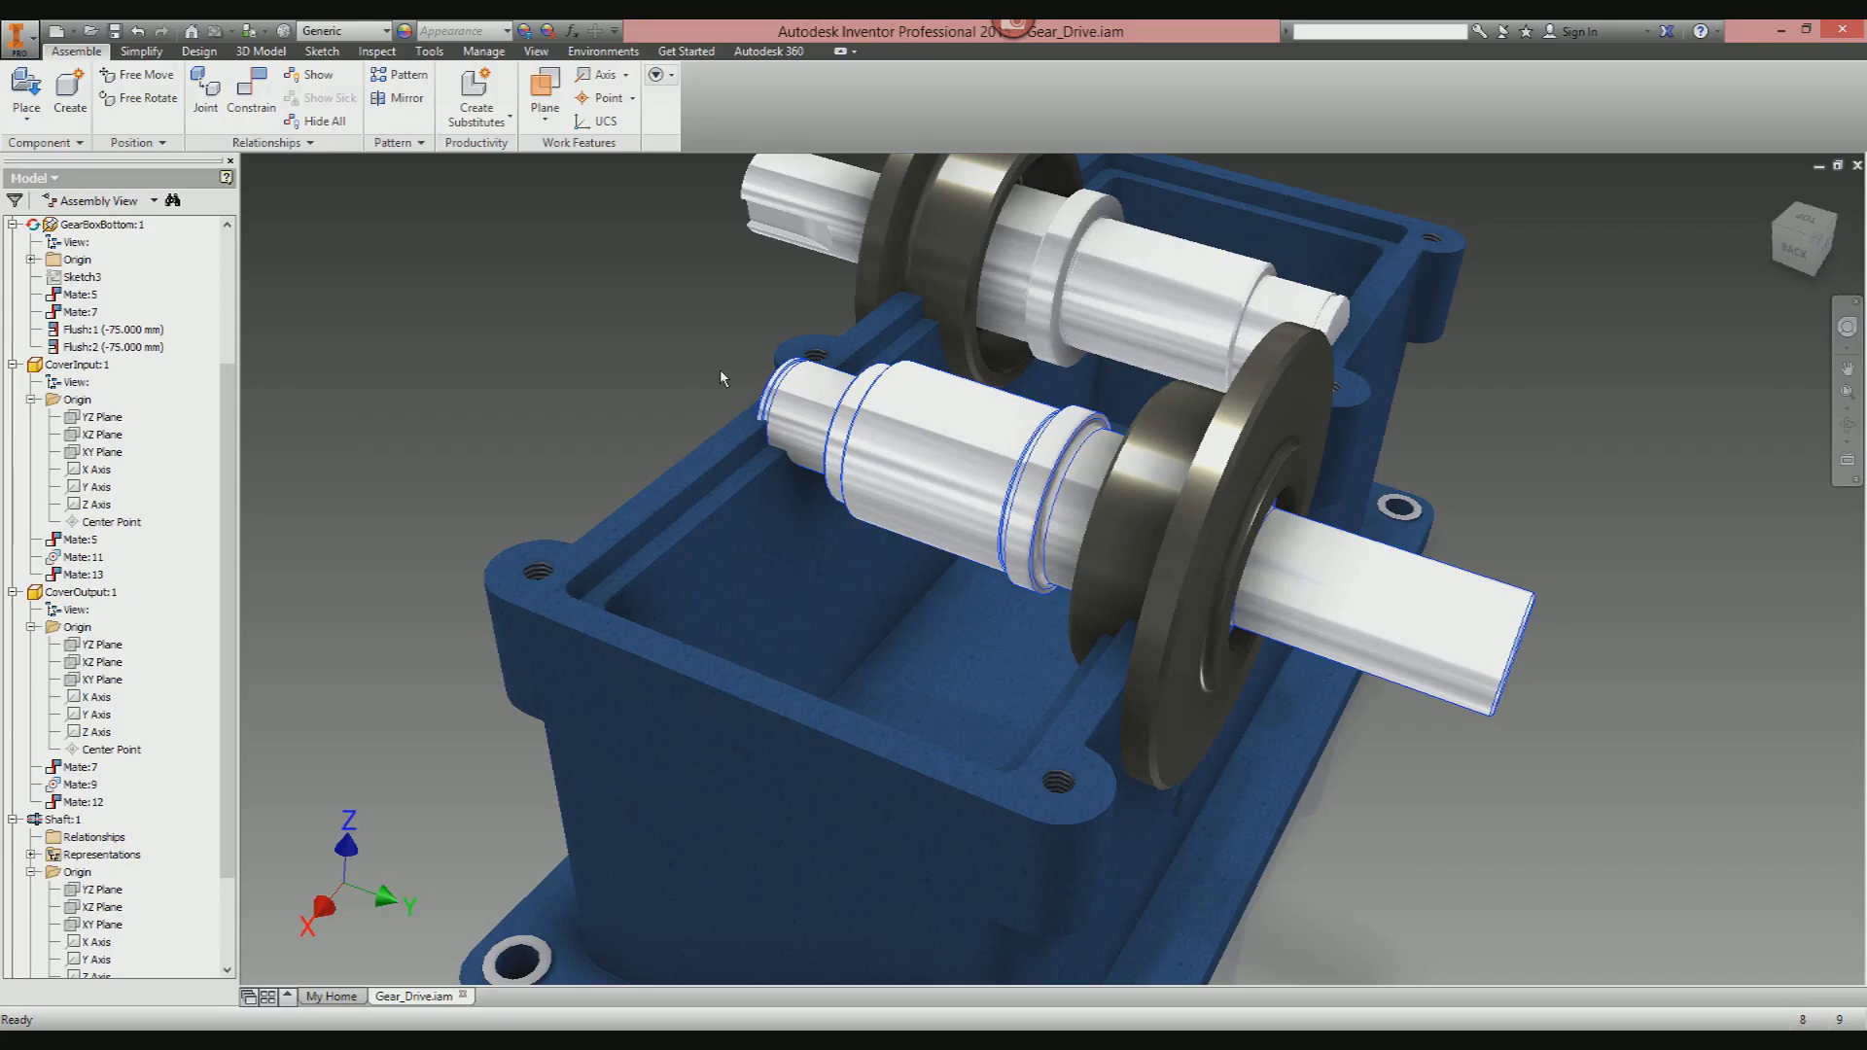
pyautogui.keyDown('shift'); pyautogui.moveTo(1146, 754); pyautogui.dragTo(1167, 594, button='middle'); pyautogui.keyUp('shift')
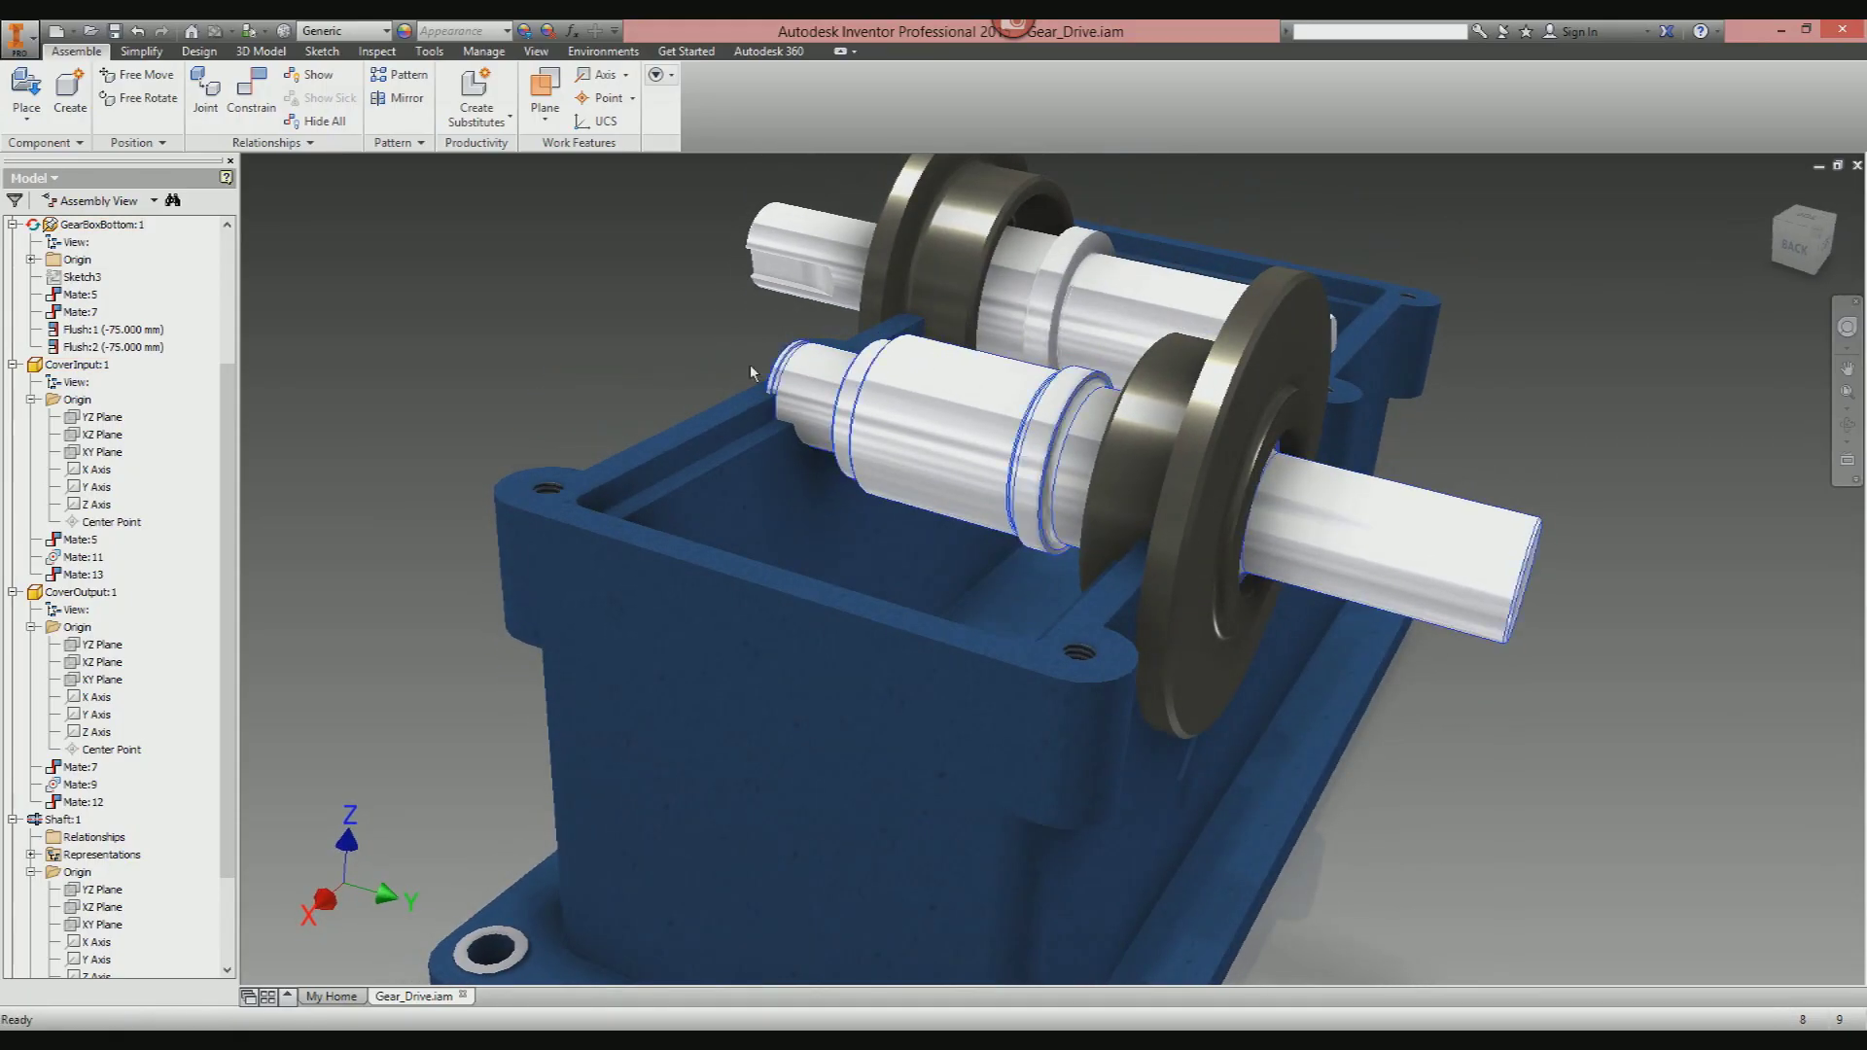
pyautogui.scroll(5, 750, 364)
pyautogui.moveTo(878, 445)
pyautogui.mouseDown()
pyautogui.moveTo(1001, 493)
pyautogui.moveTo(867, 439)
pyautogui.moveTo(857, 459)
pyautogui.mouseUp()
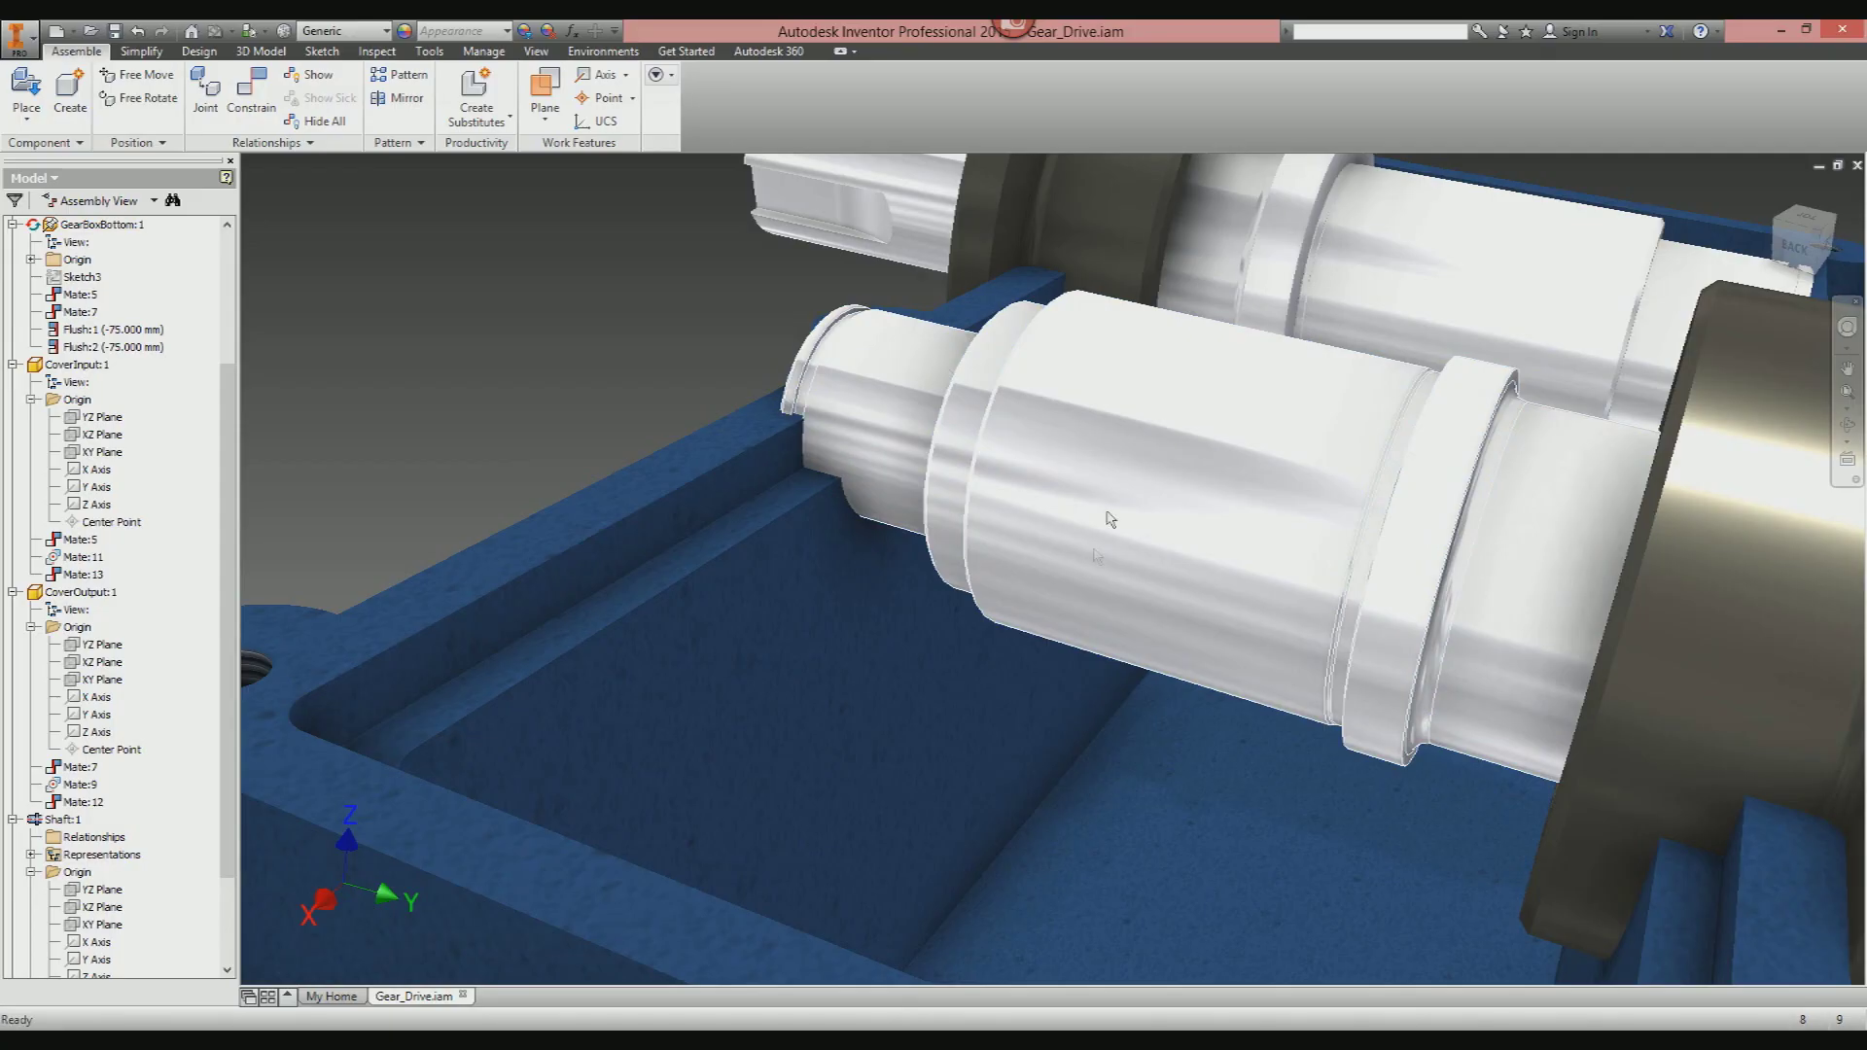
# Edit GearBoxBottom in place and apply Thicken/Offset of 0.5 mm to the semicircular cover seat face, with the direction reversed.
pyautogui.press('F4')
pyautogui.moveTo(739, 570); pyautogui.dragTo(1104, 720)
pyautogui.doubleClick(1105, 354)
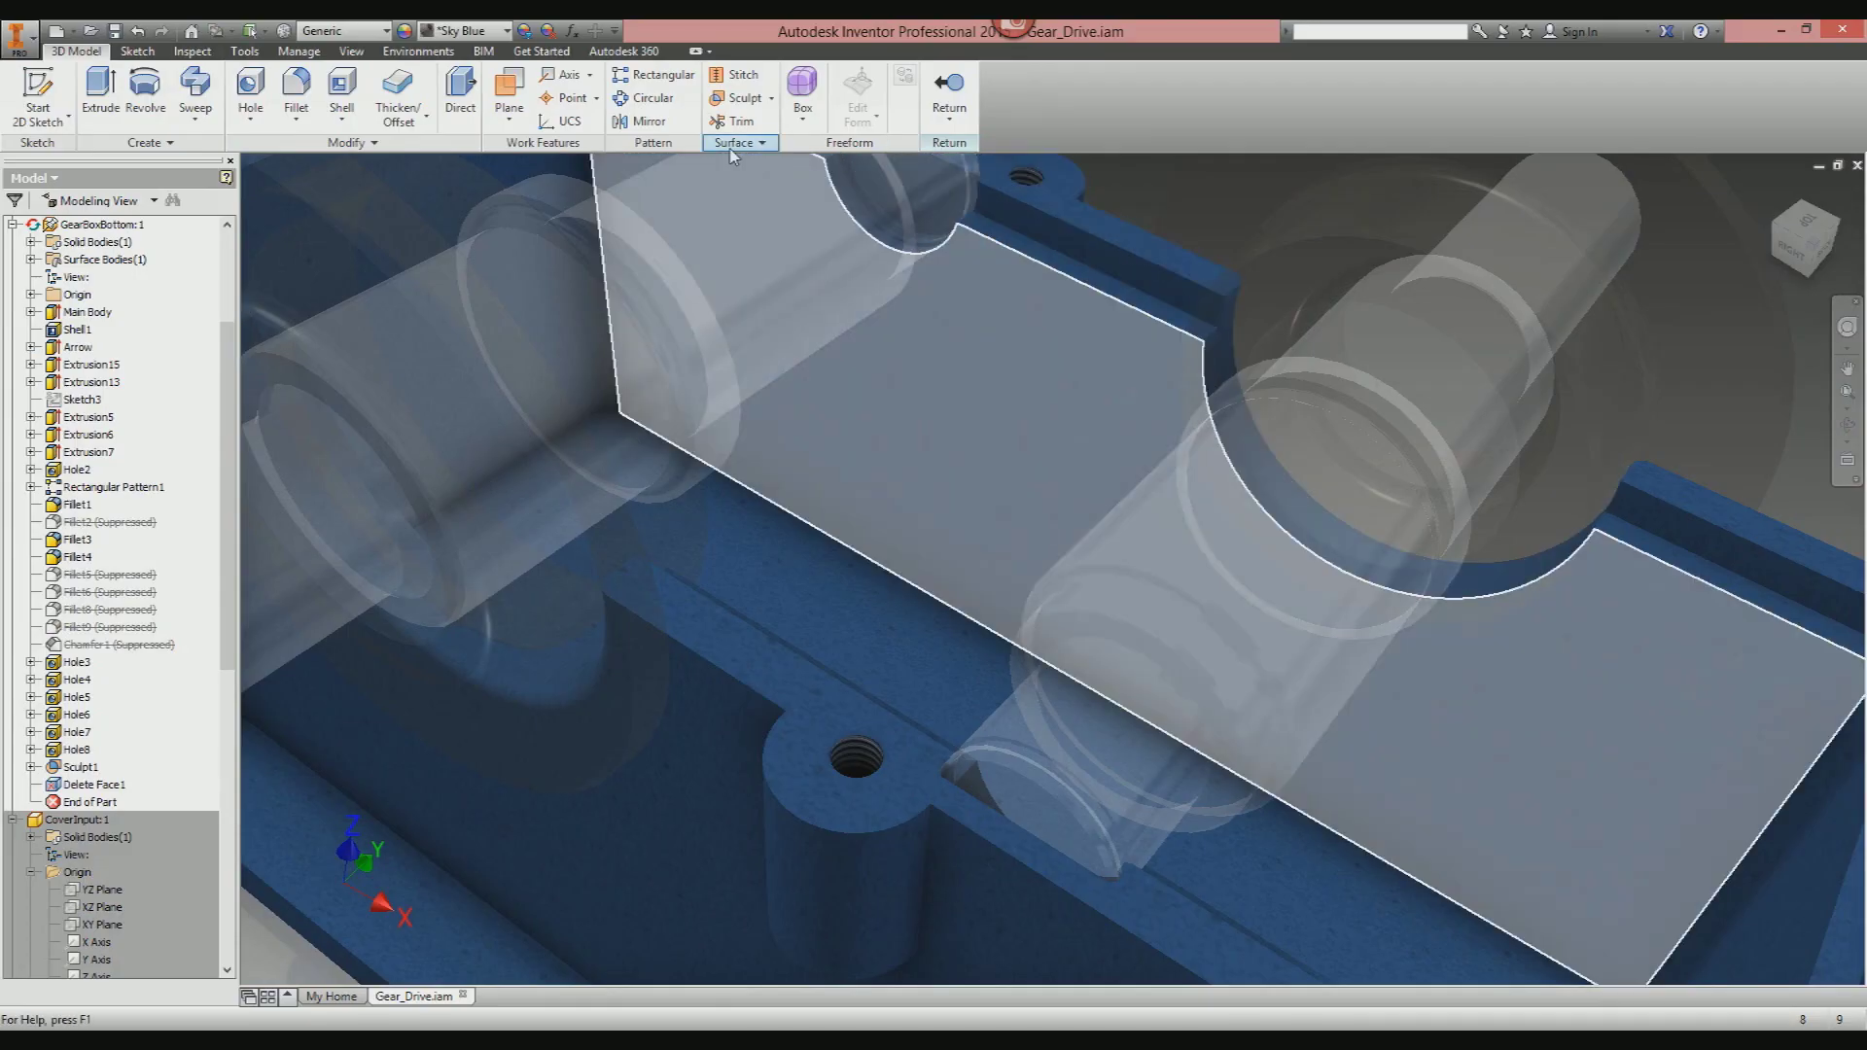
pyautogui.click(407, 128)
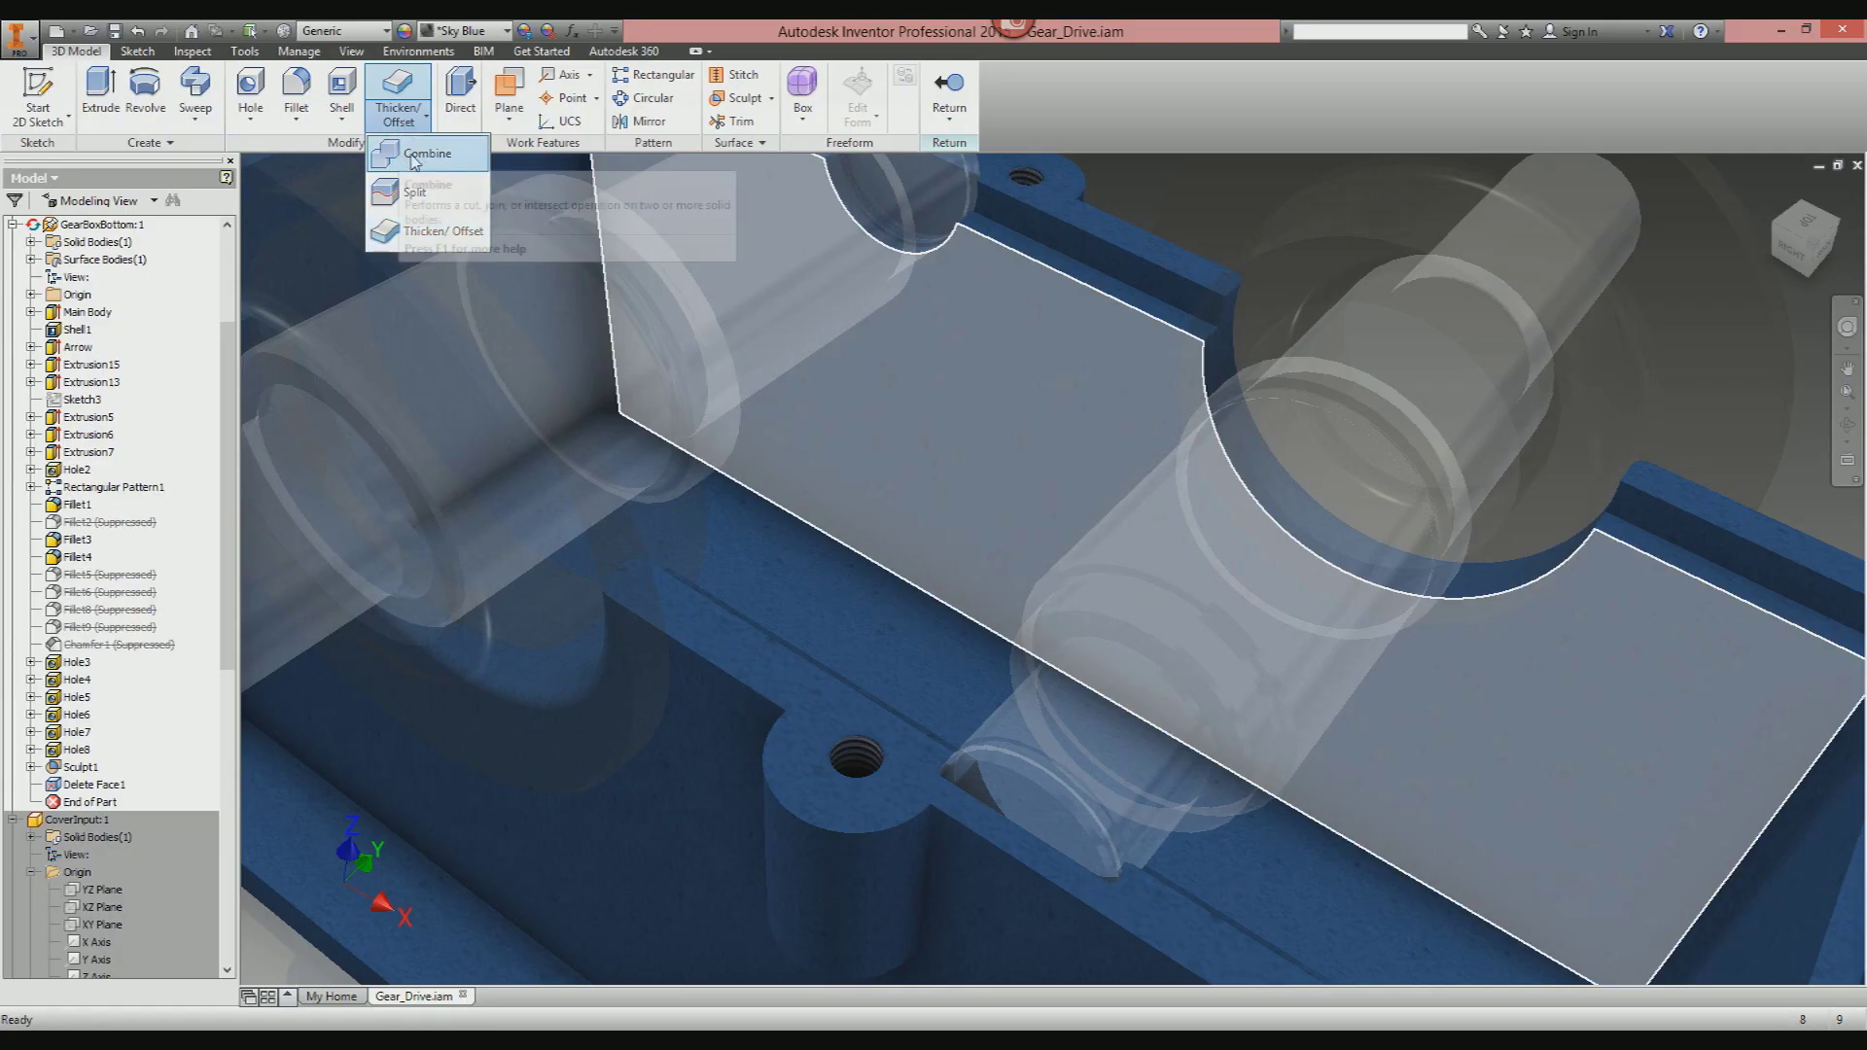
pyautogui.click(427, 225)
pyautogui.moveTo(977, 418); pyautogui.dragTo(817, 428, button='middle')
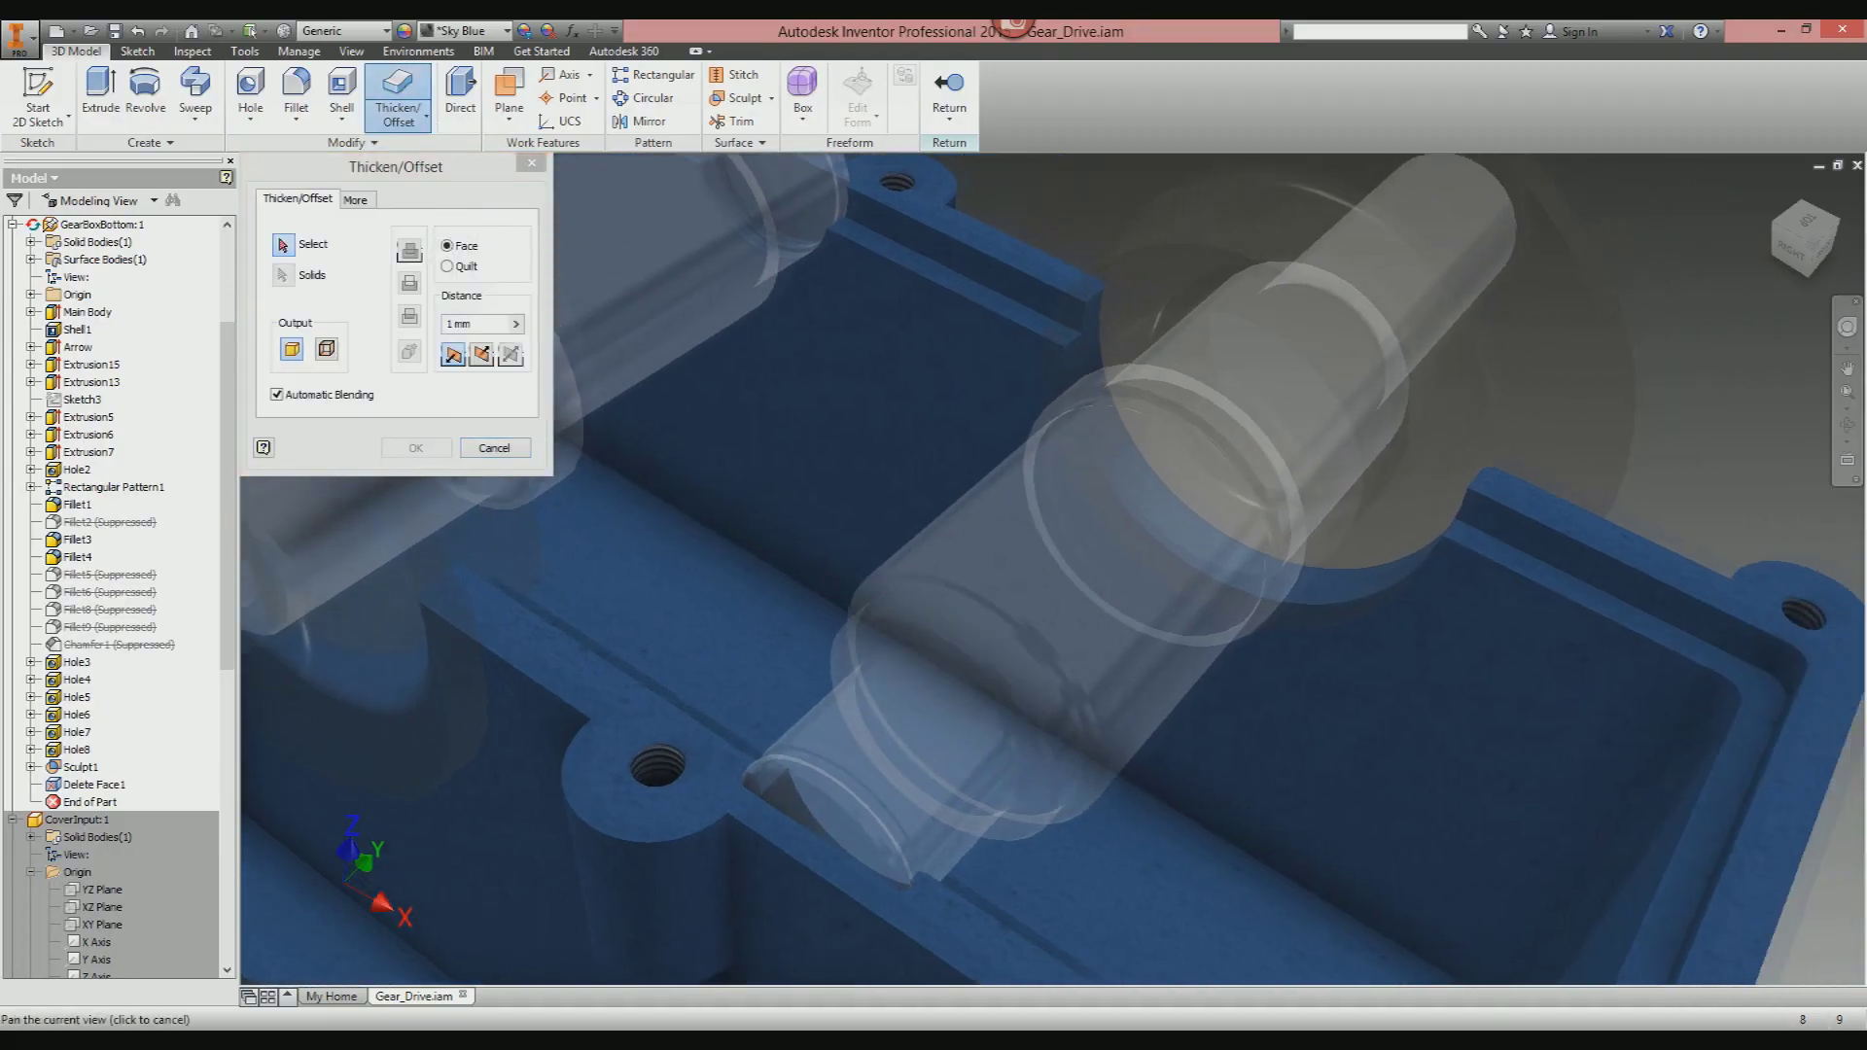
pyautogui.click(1060, 376)
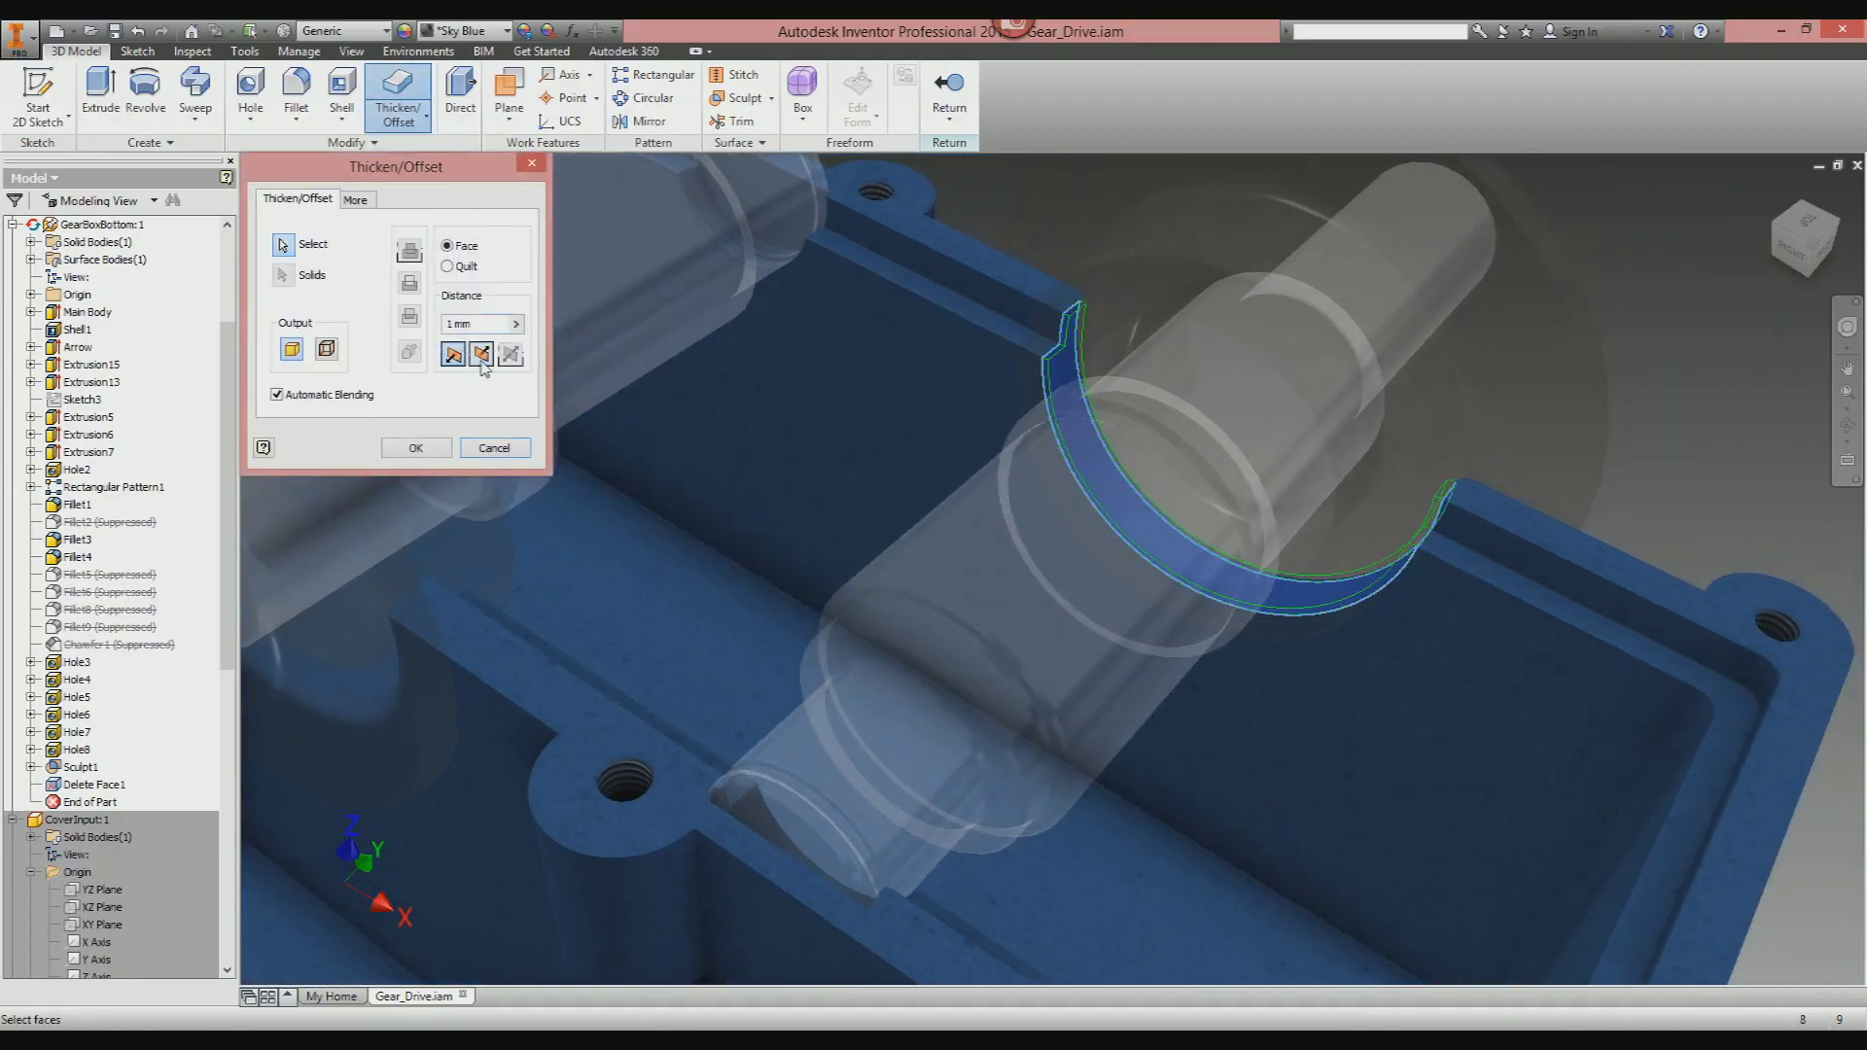
pyautogui.click(482, 357)
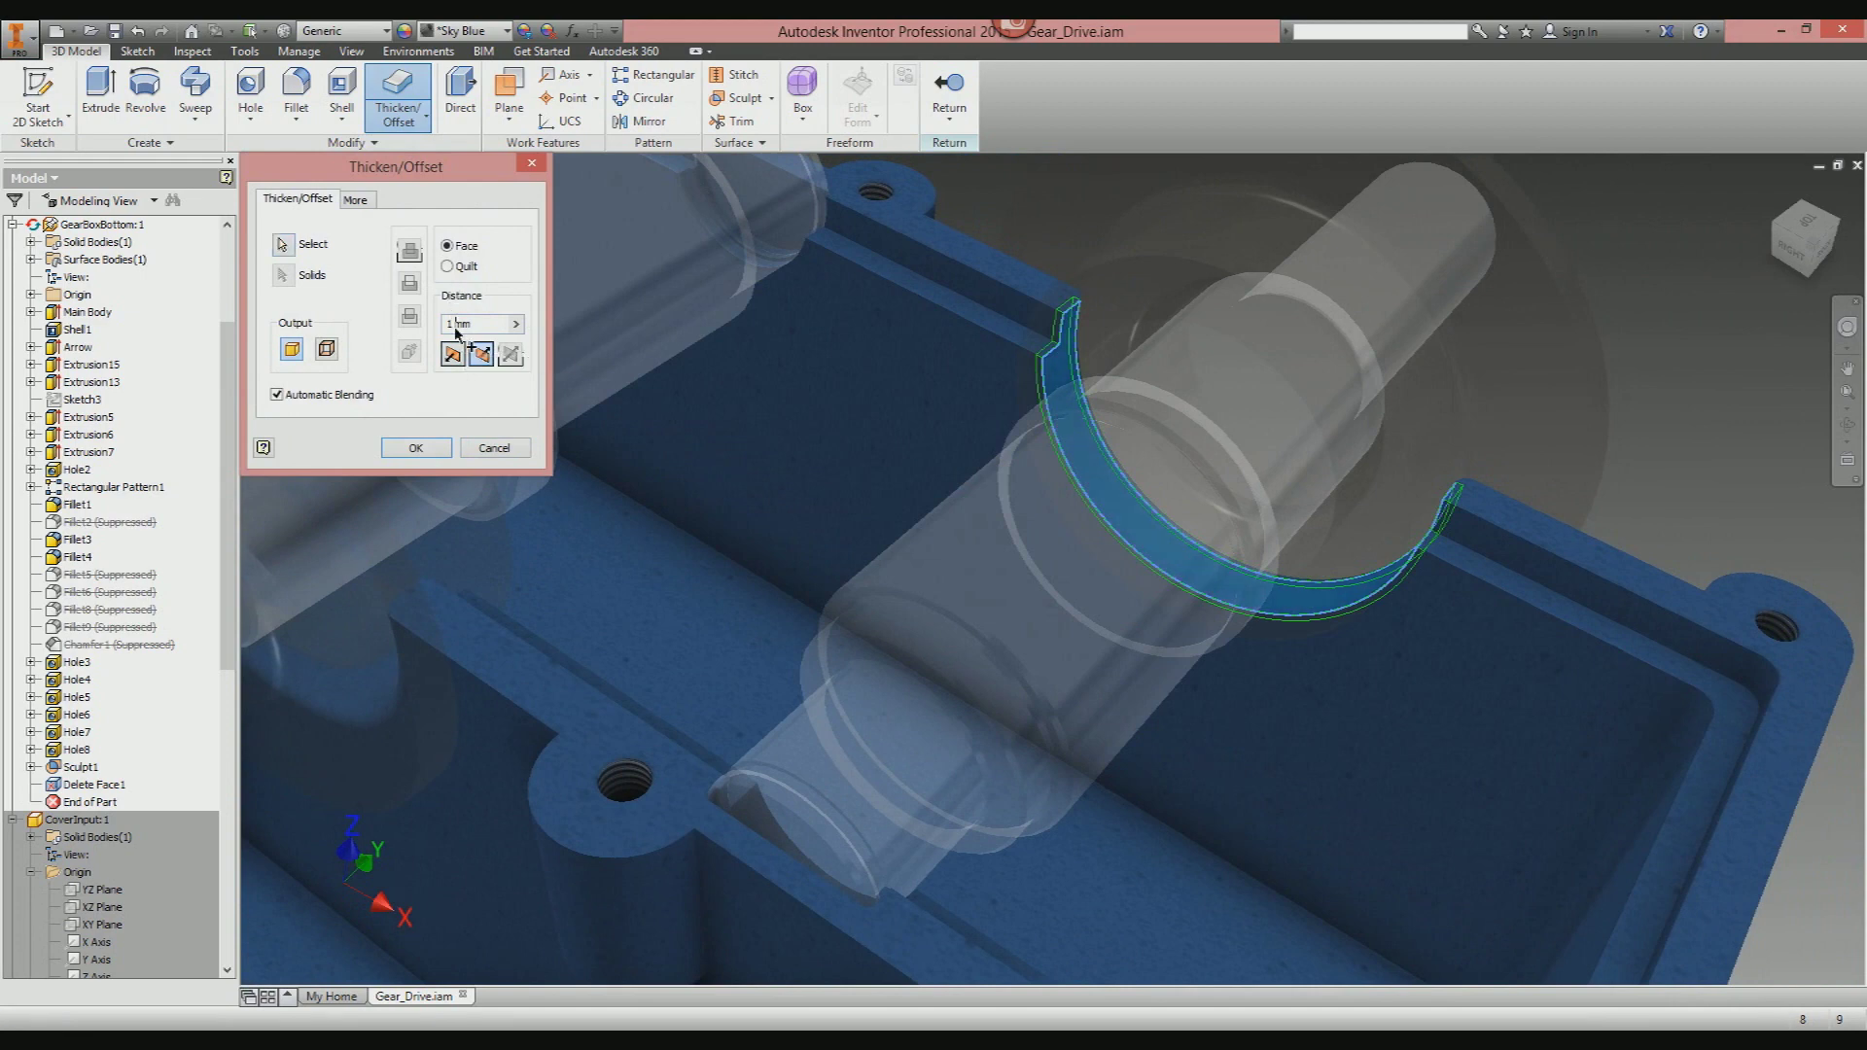
pyautogui.doubleClick(457, 325)
pyautogui.write('0.5')
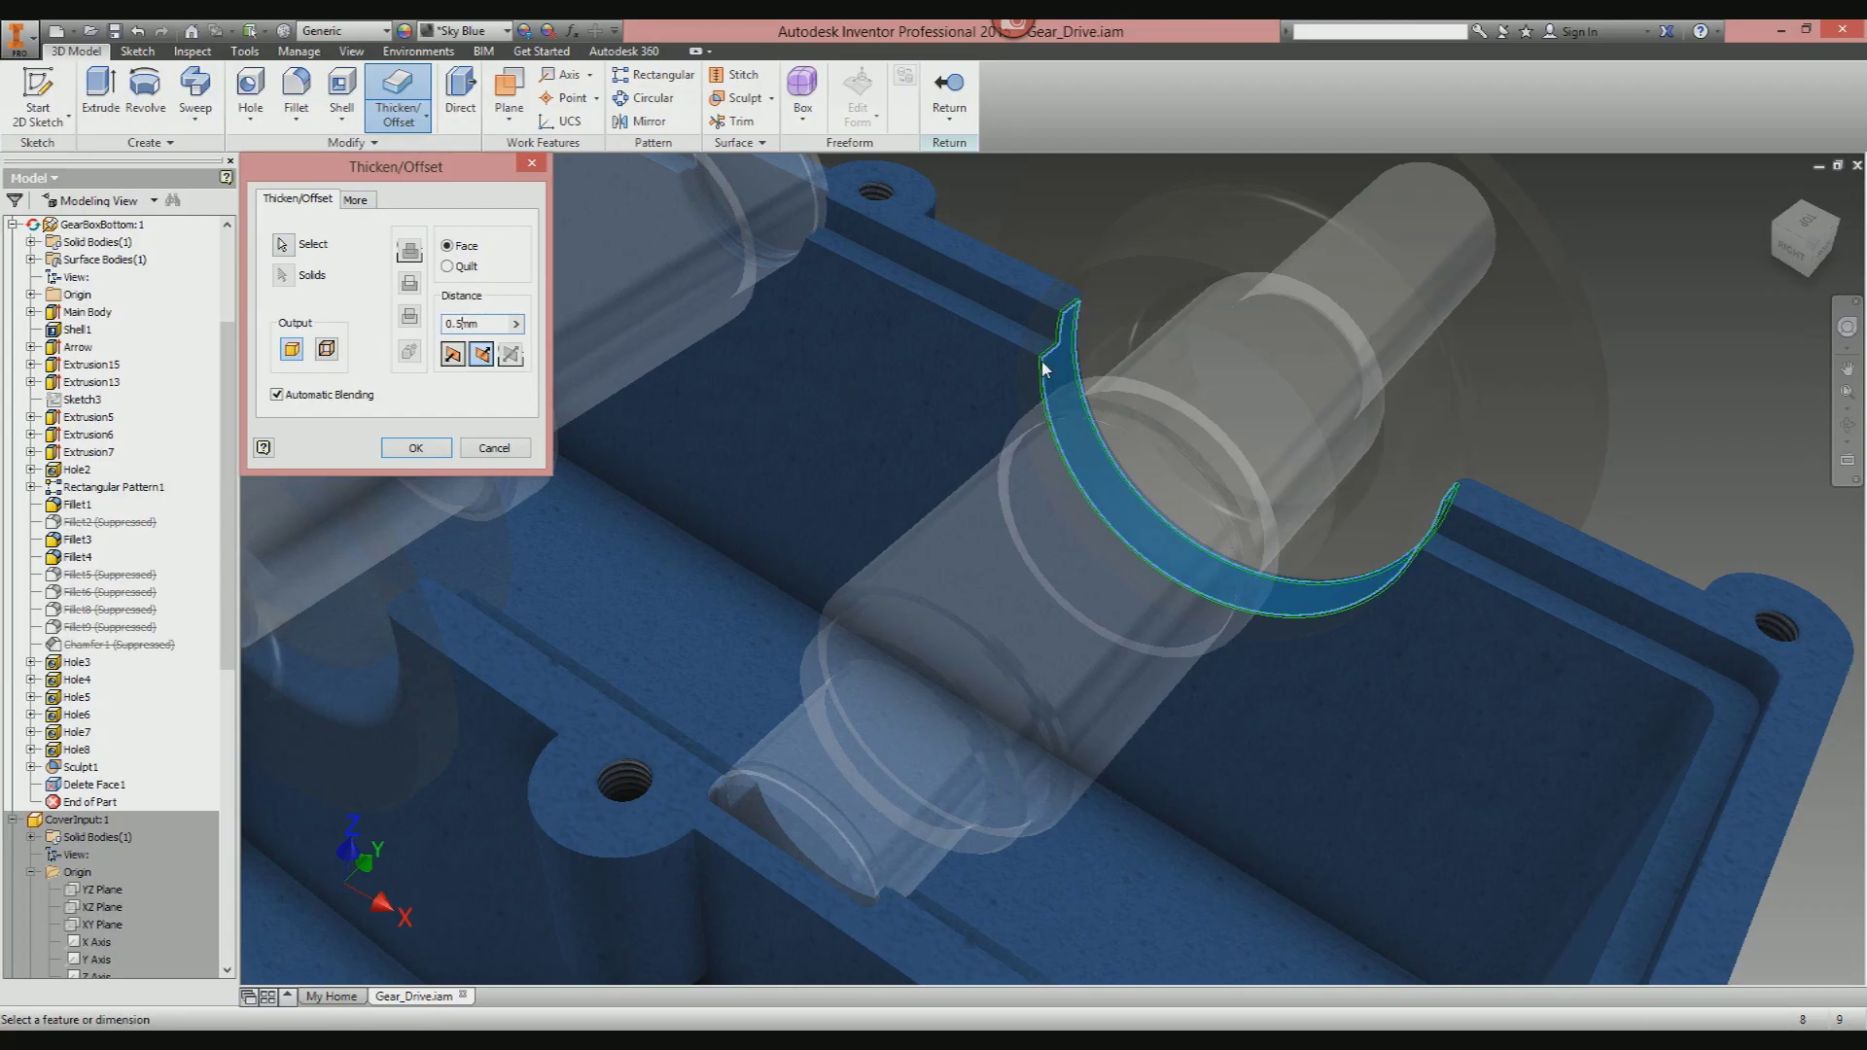
pyautogui.click(418, 447)
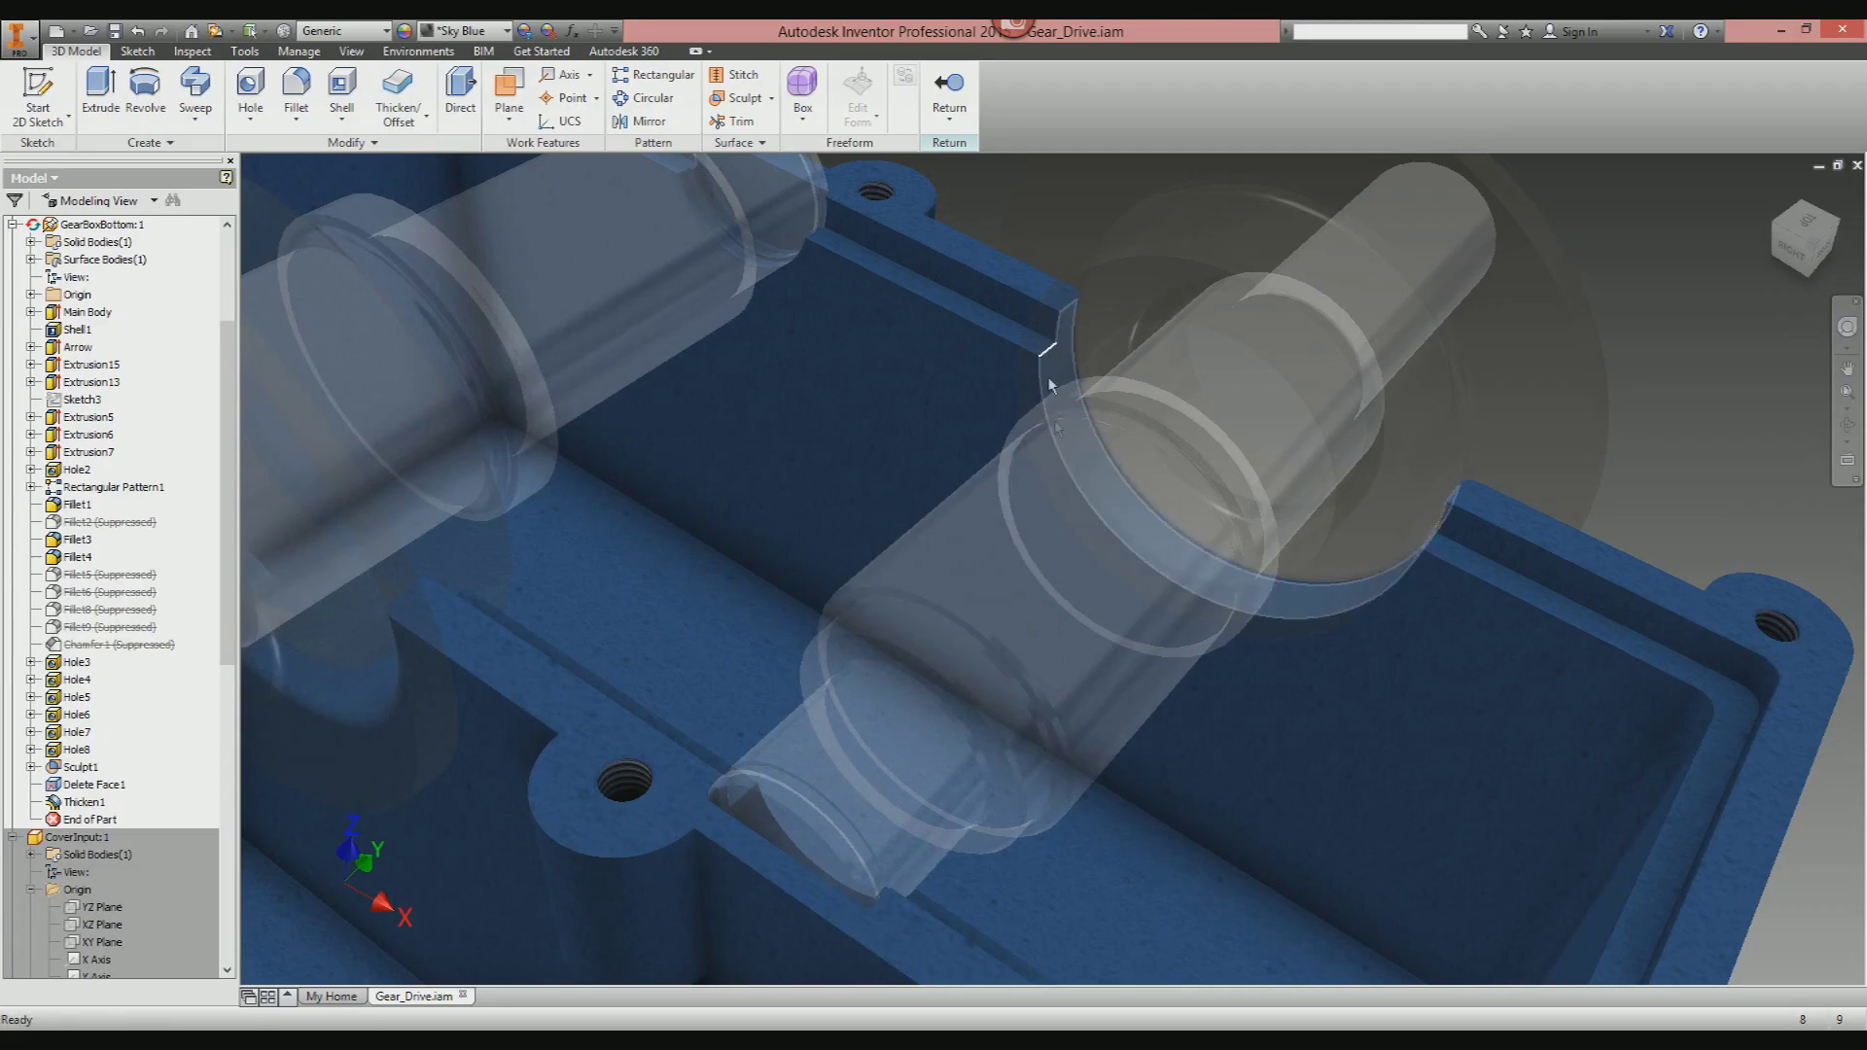
# Return to the assembly from the housing edit and bring the whole gearbox into view.
pyautogui.click(950, 105)
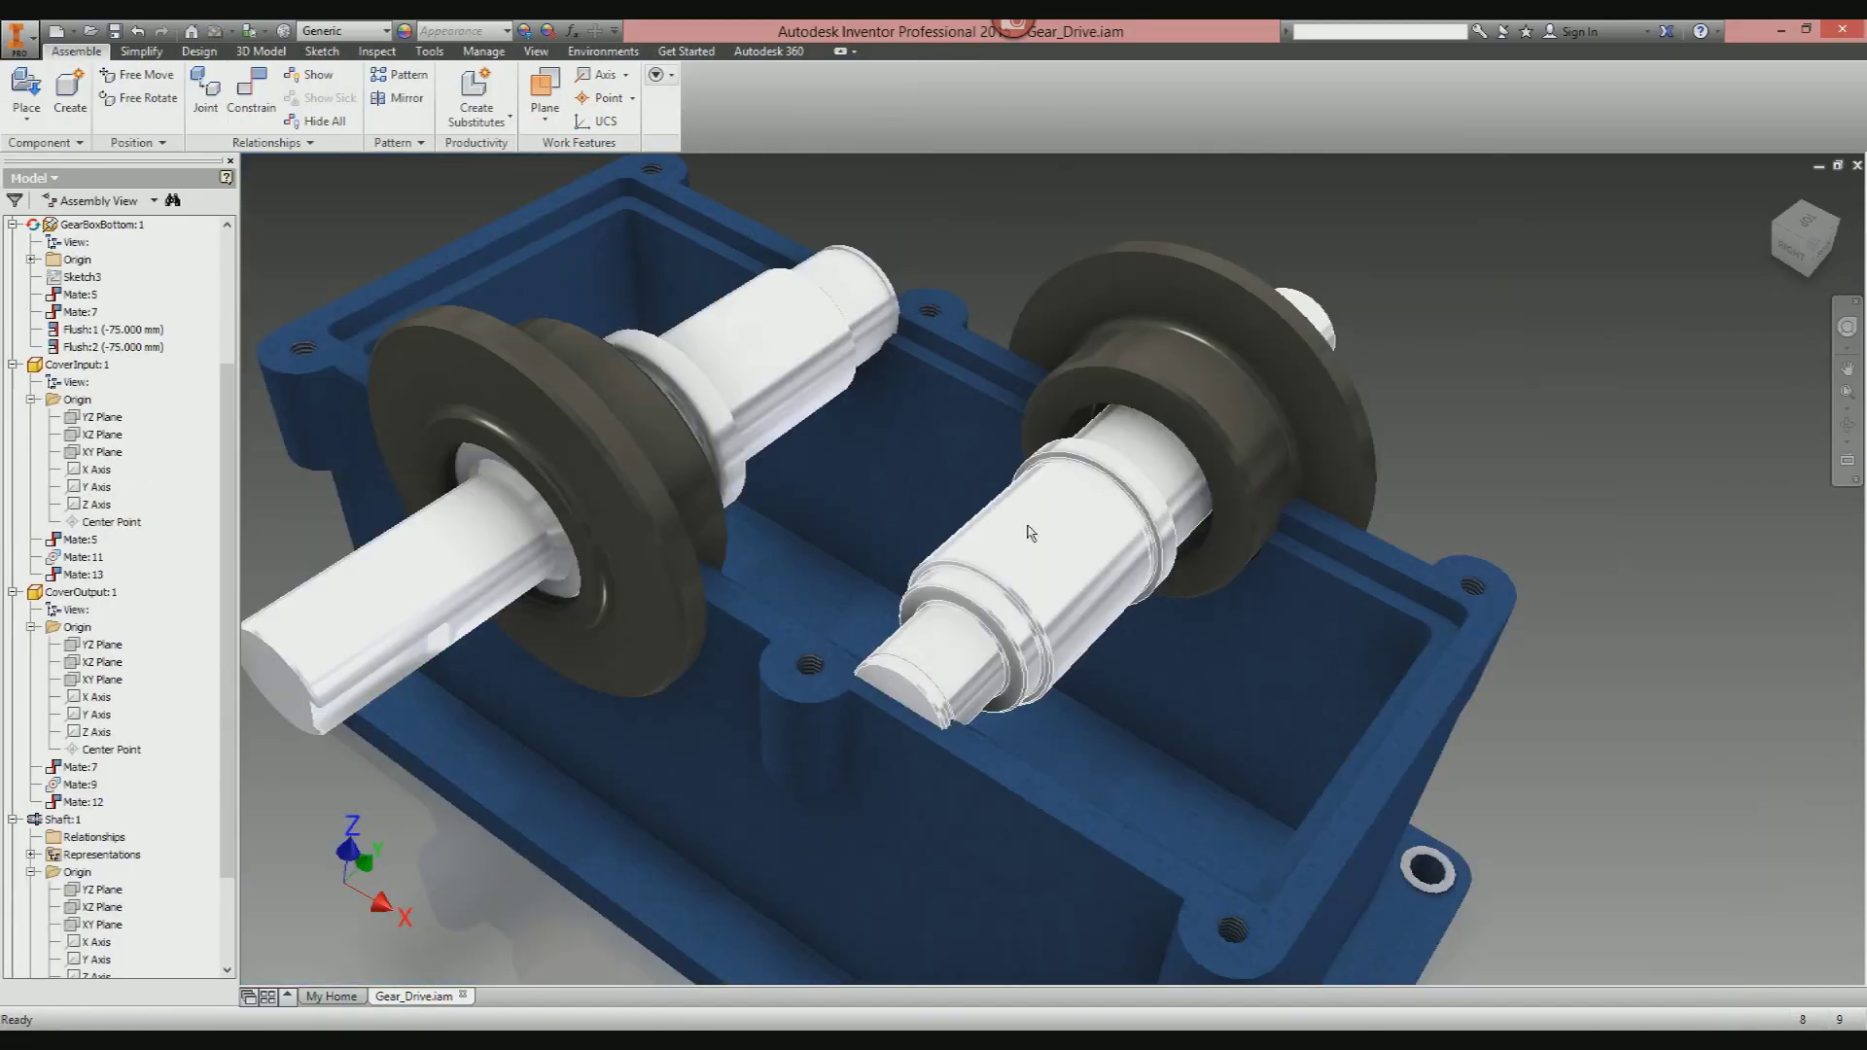
pyautogui.scroll(4, 1031, 533)
pyautogui.keyDown('shift'); pyautogui.moveTo(1031, 533); pyautogui.dragTo(960, 467, button='middle'); pyautogui.keyUp('shift')
pyautogui.keyDown('shift'); pyautogui.moveTo(990, 259); pyautogui.dragTo(1003, 279, button='middle'); pyautogui.keyUp('shift')
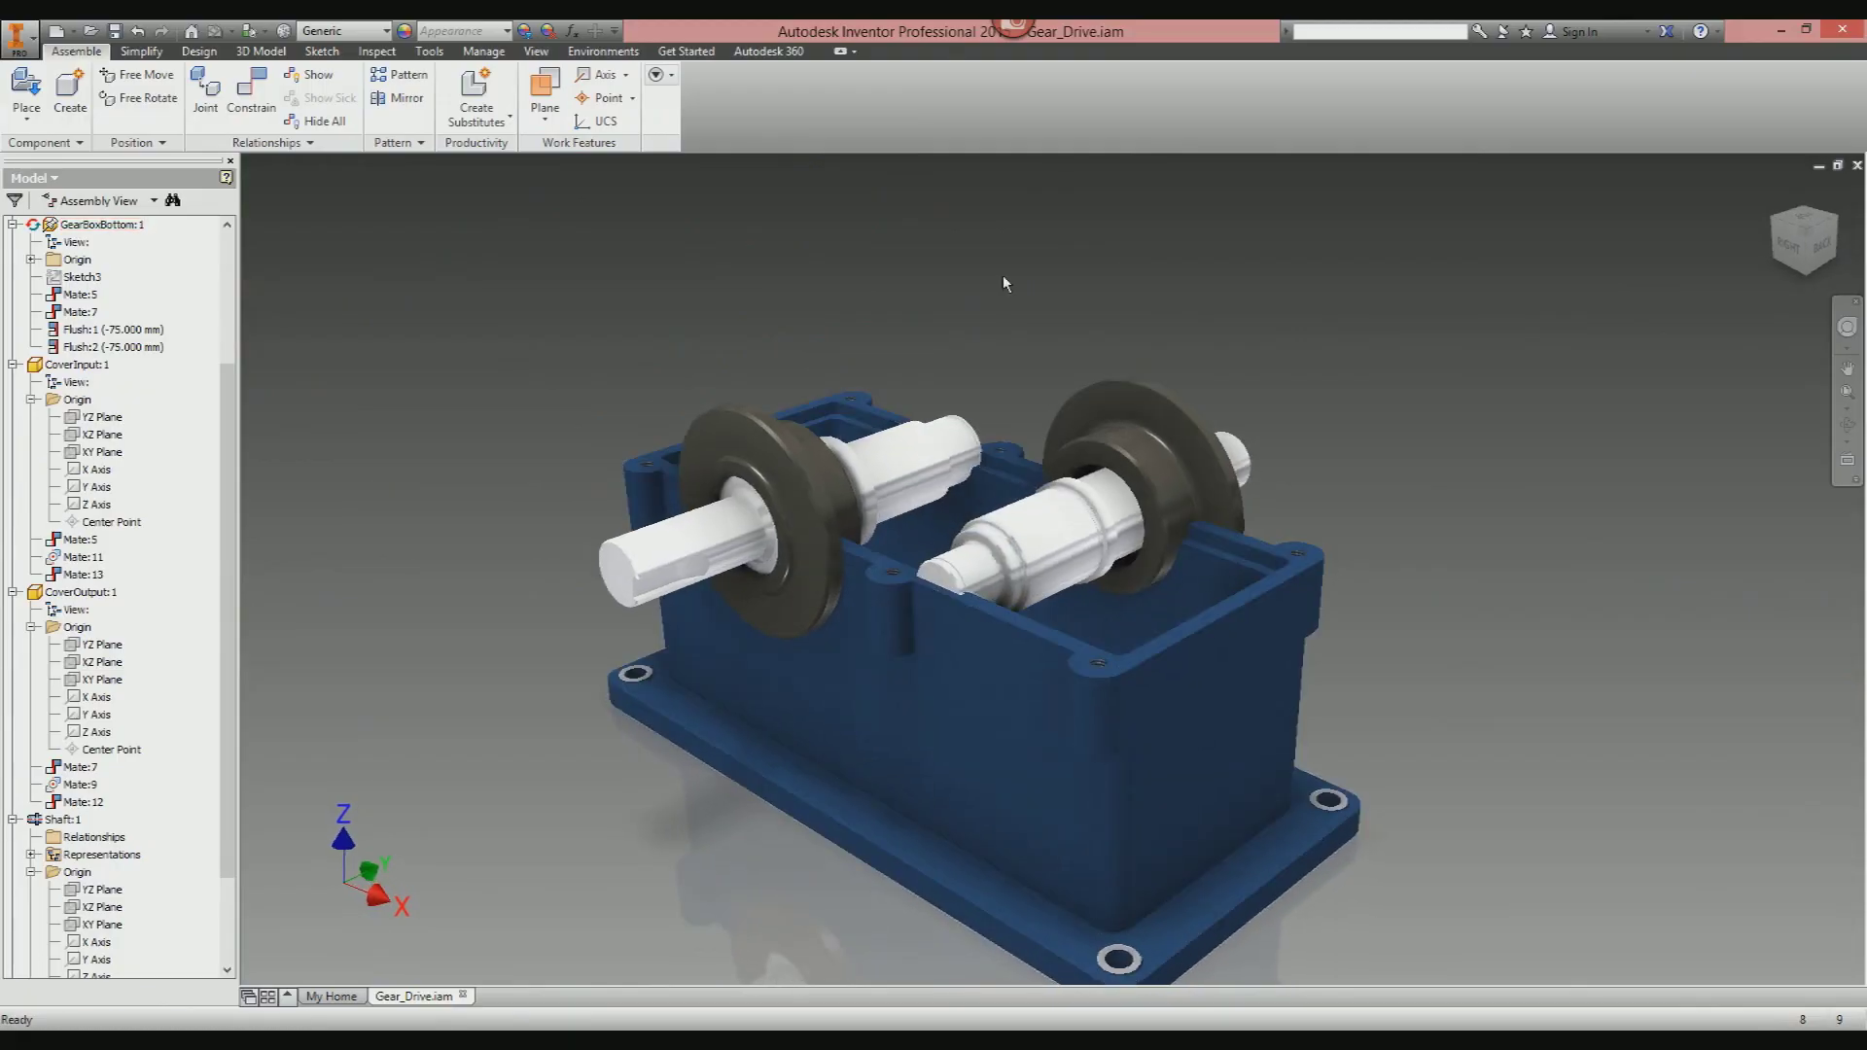